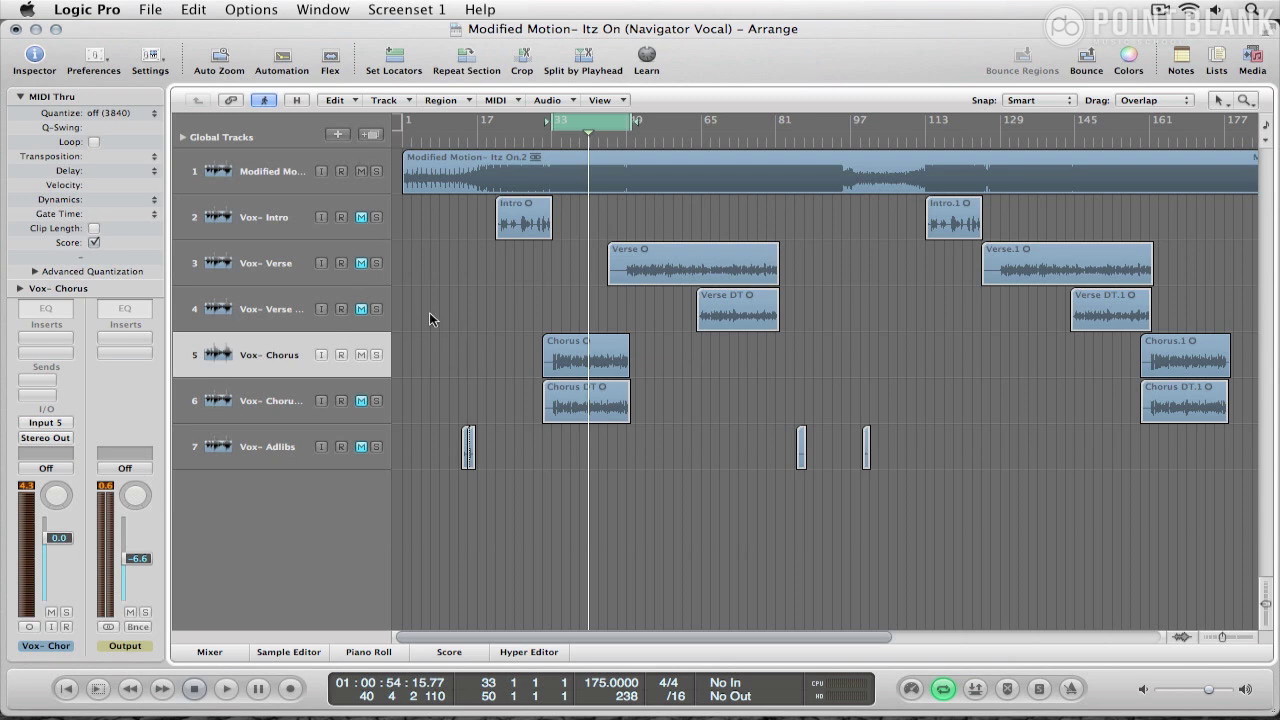
Step: Zoom in on the first Chorus region around bar 33, then return to the Pointer Tool
key(Escape)
click(480, 467)
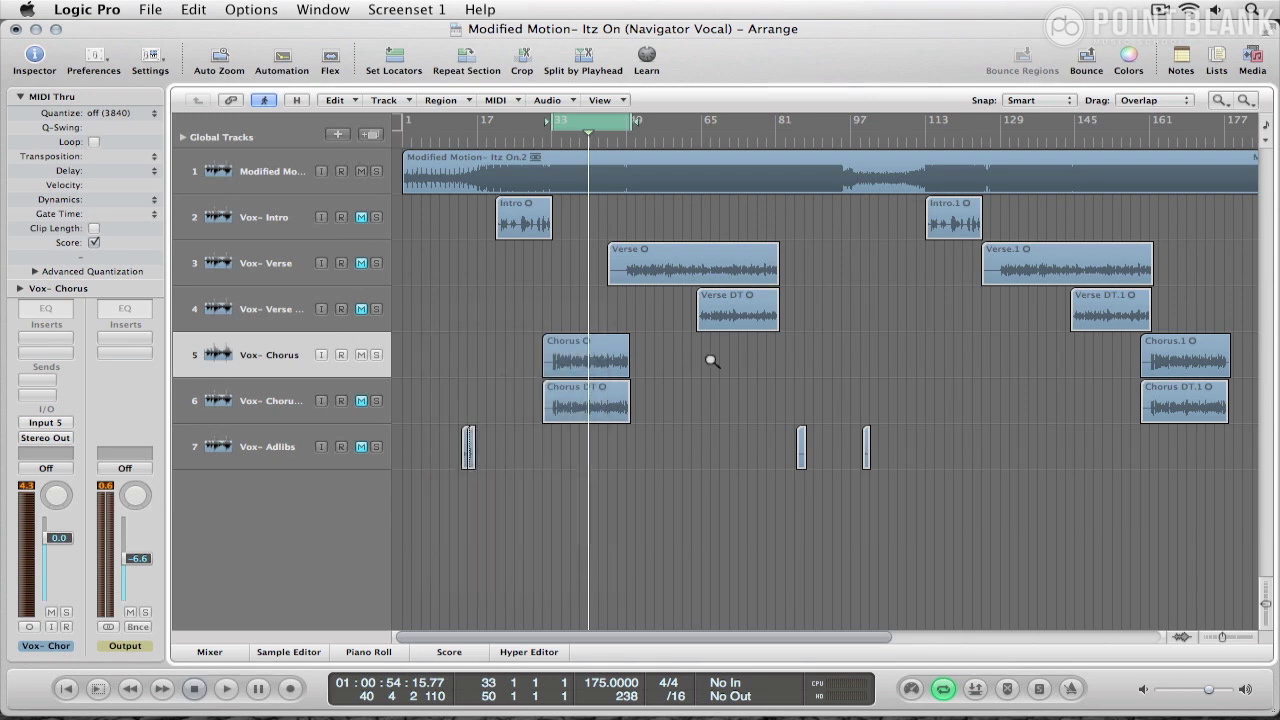
drag(478, 410, 478, 409)
key(Escape)
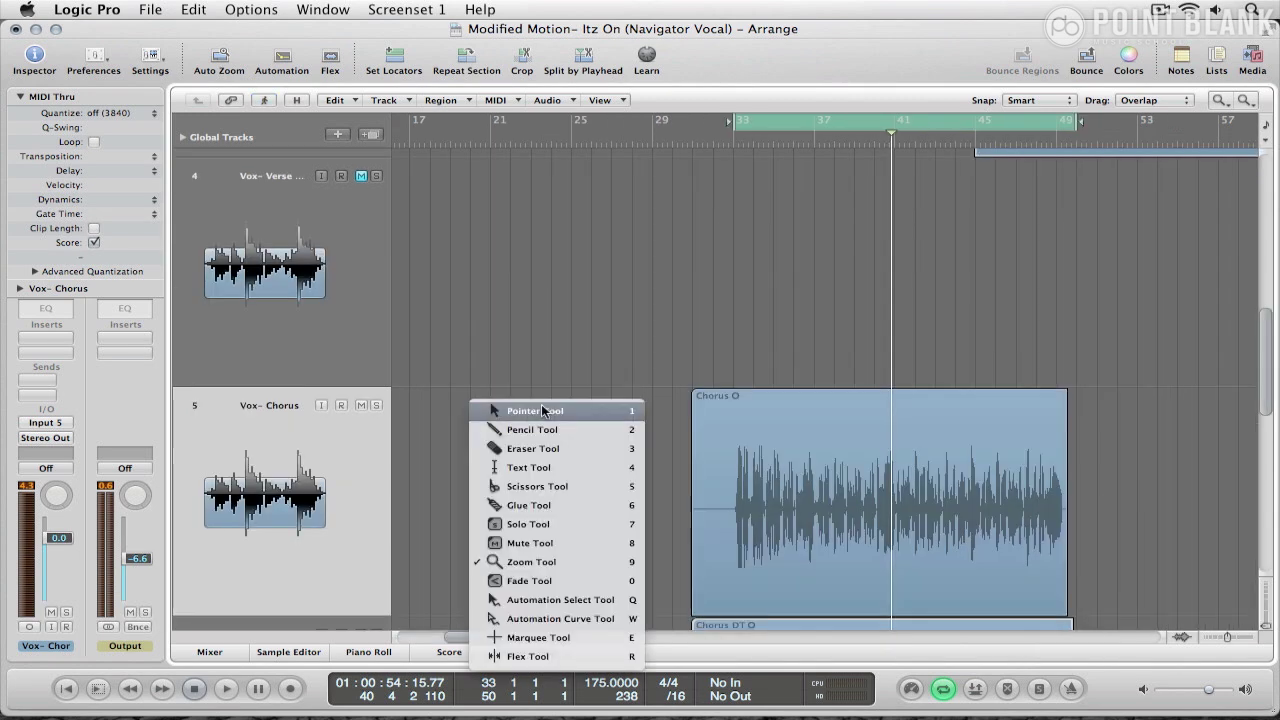
click(538, 409)
Step: Play from bar 33, stop near bar 34, and shrink track heights so tracks 2–7 fit
key(space)
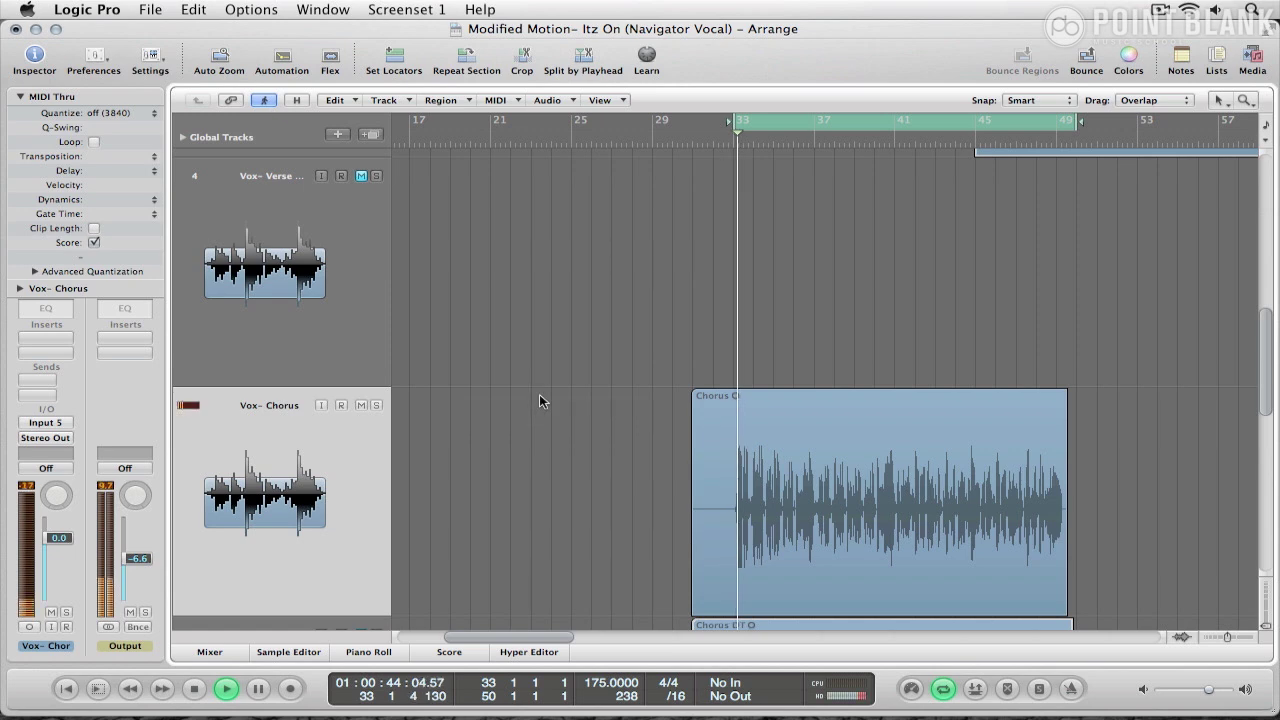
click(1263, 626)
drag(1263, 626, 1263, 614)
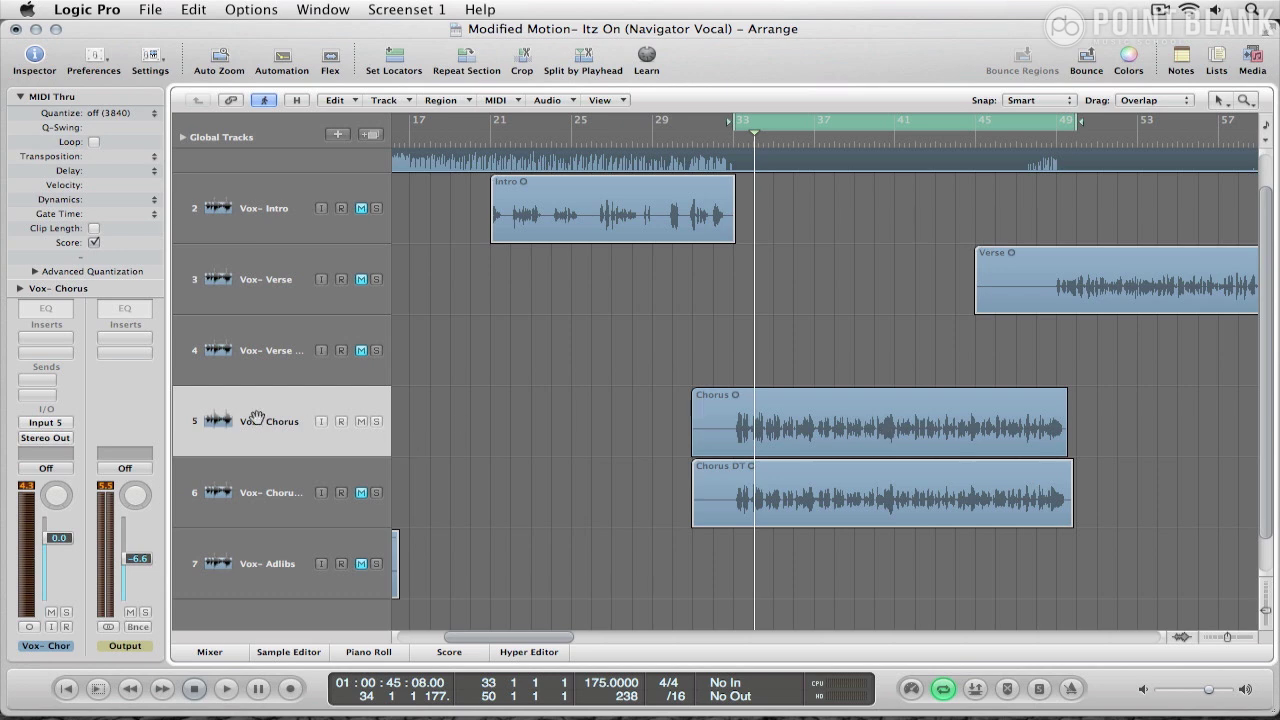
Step: Zoom in closely on the Vox- Chorus region, then return to the Pointer Tool
key(Escape)
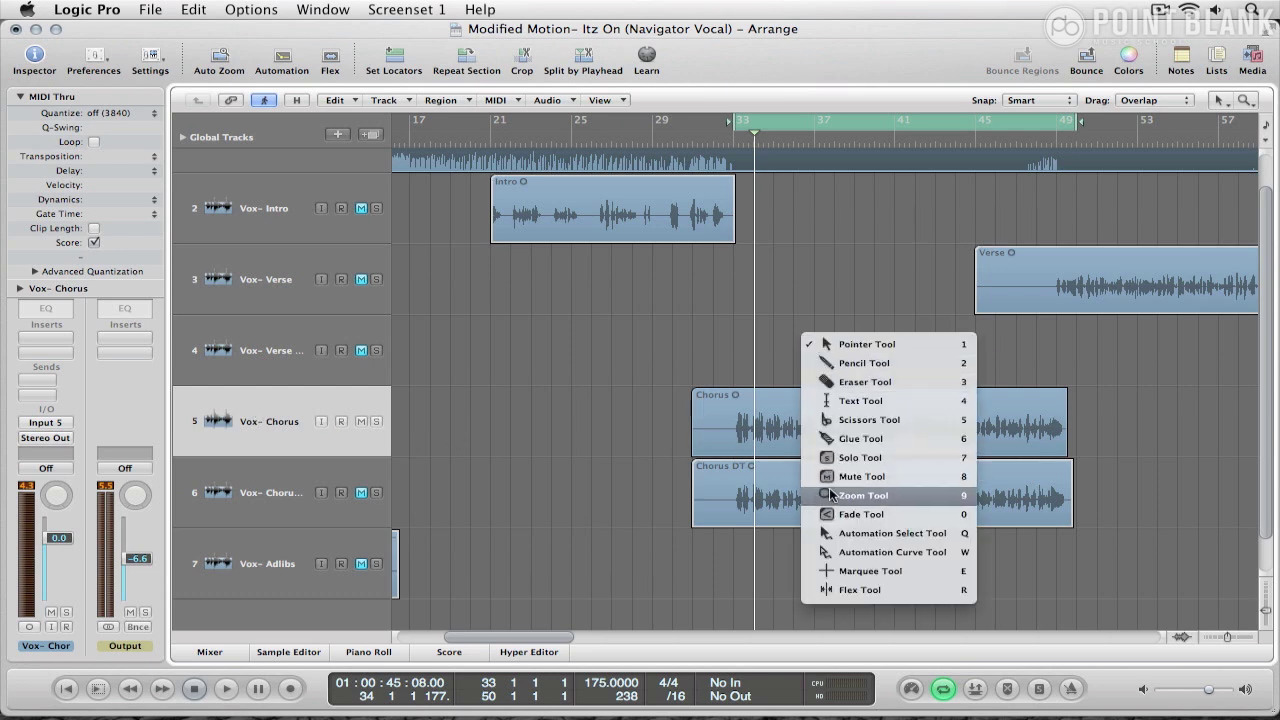
click(855, 491)
drag(685, 358, 760, 445)
key(Escape)
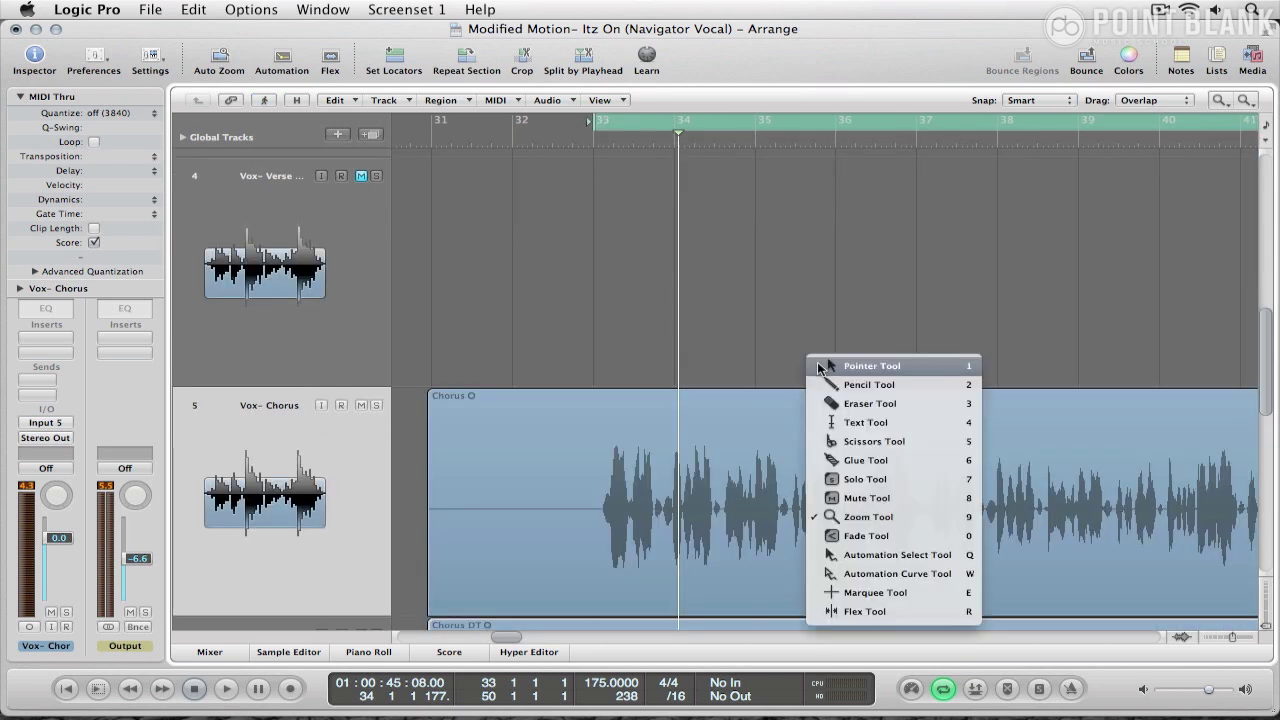
click(843, 365)
Step: Loop bars 33–36, audition Vox- Chorus soloed, then extend the cycle to bar 50
click(607, 133)
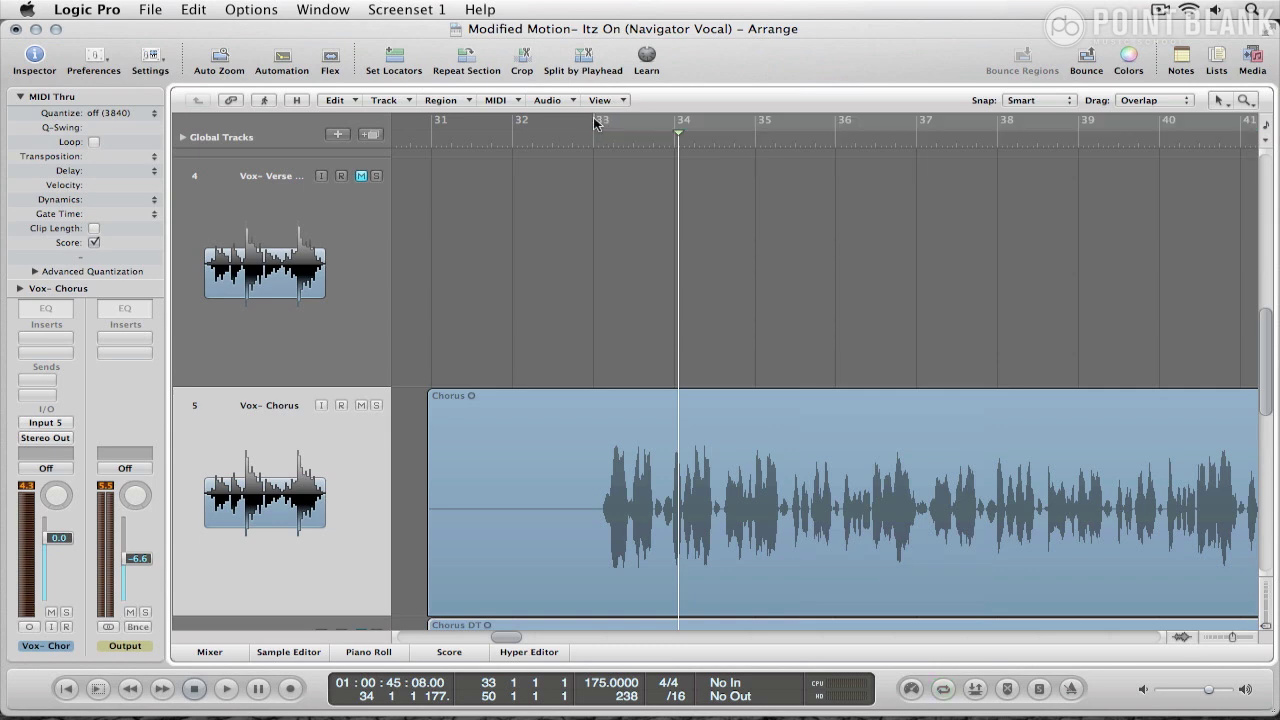
drag(594, 122, 836, 122)
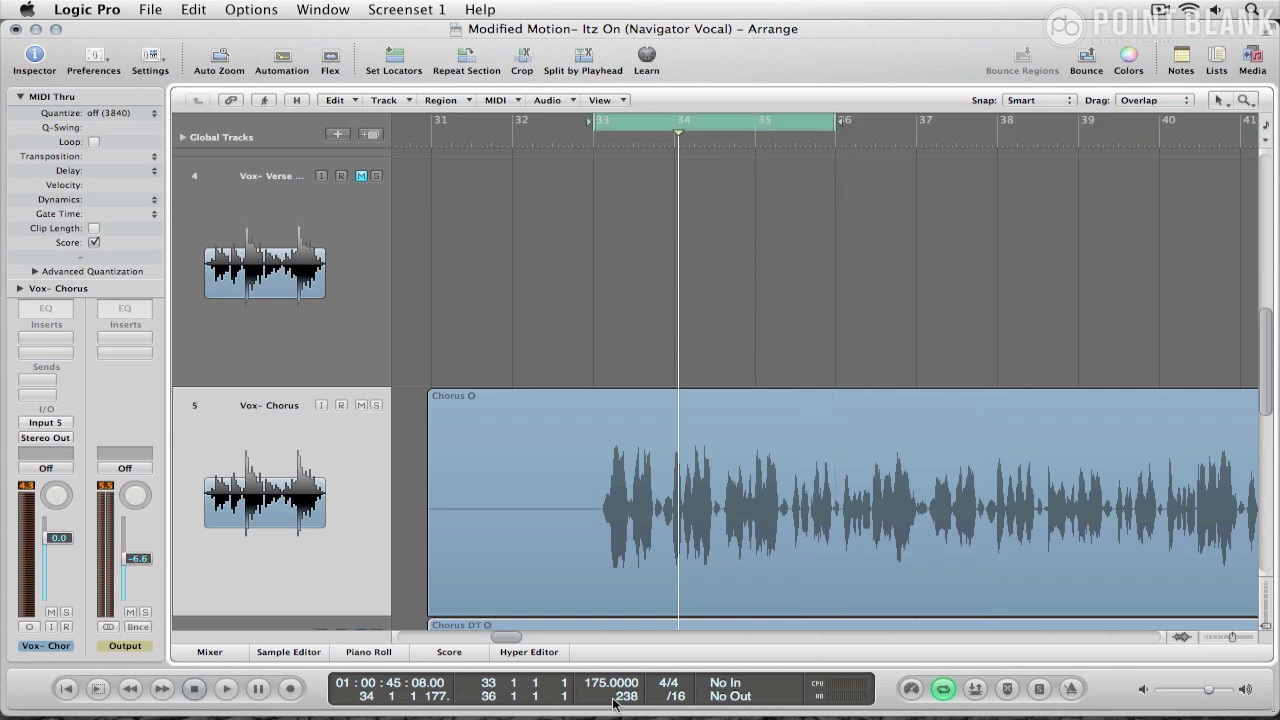
click(377, 406)
key(space)
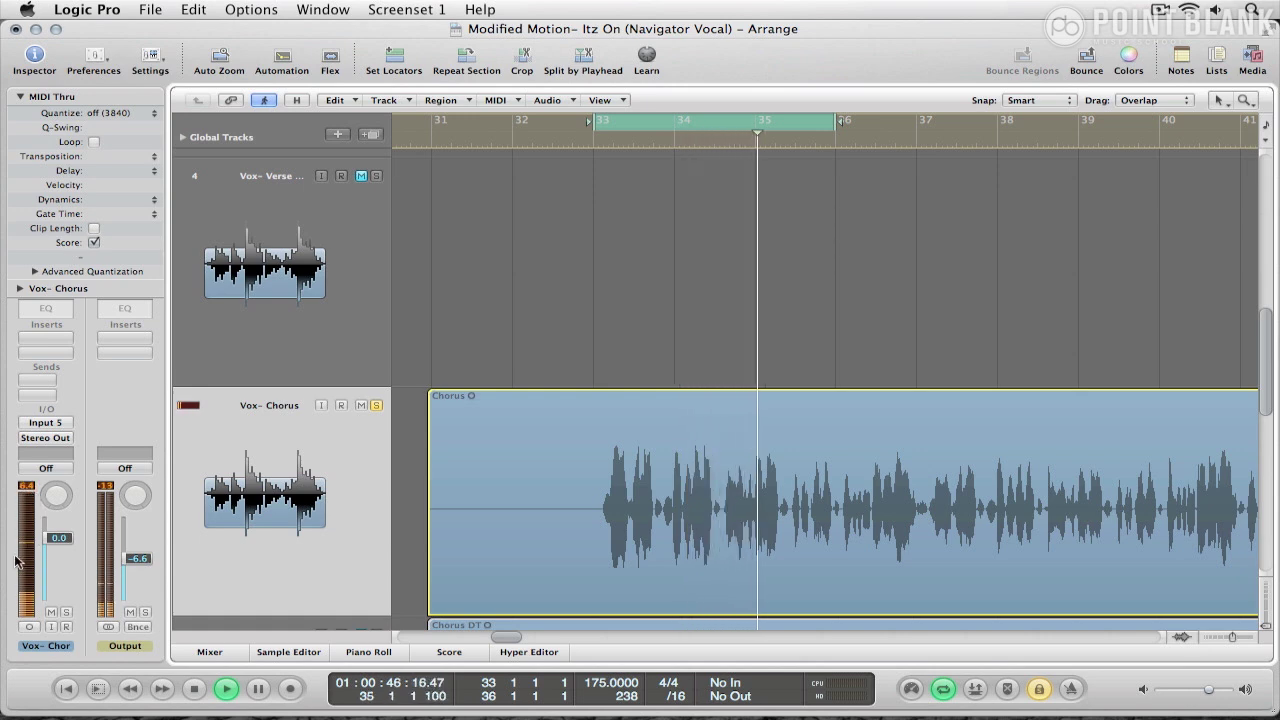
click(377, 405)
key(space)
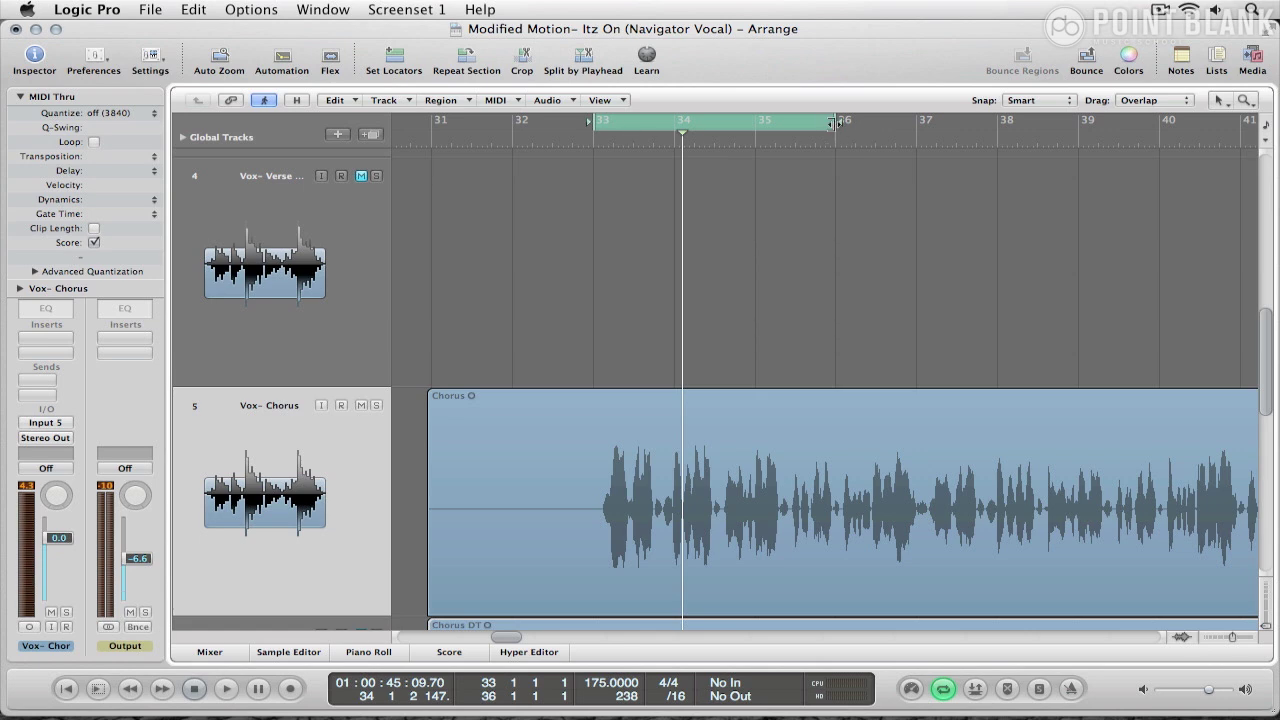
drag(833, 123, 1055, 130)
Step: Open the Mixer and play the chorus with the Vox- Chorus channel soloed
key(super+2)
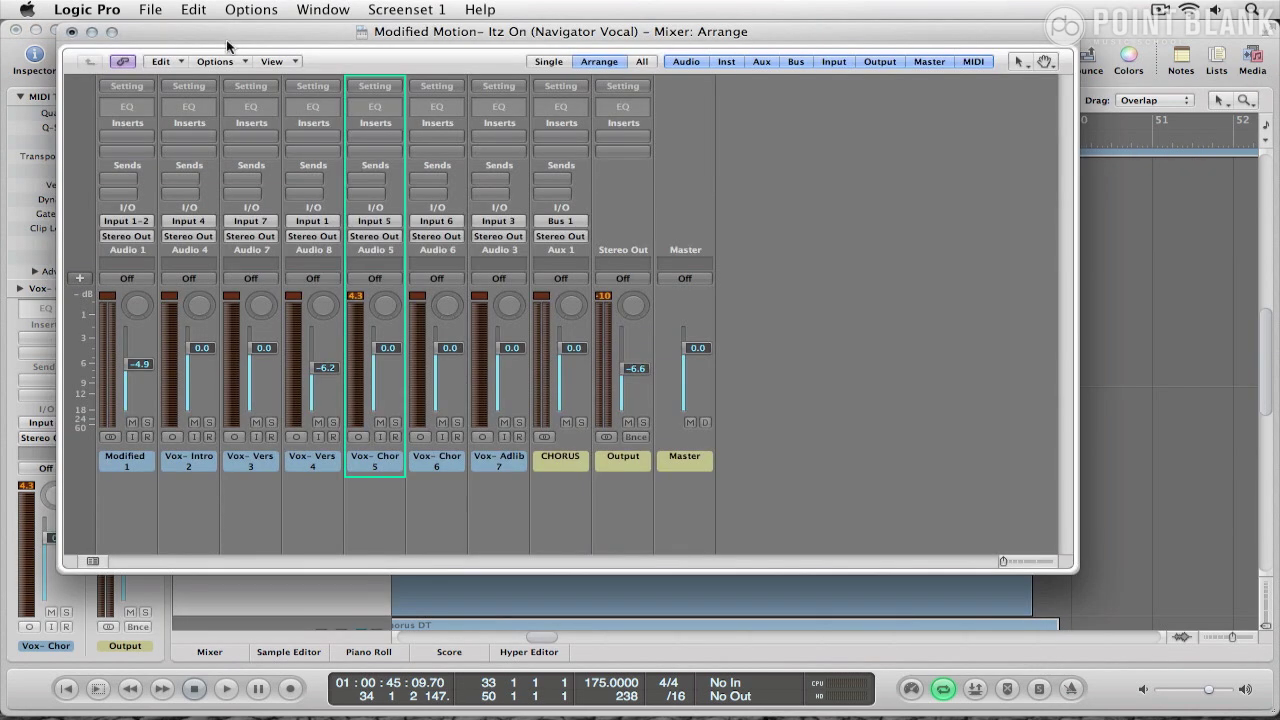
drag(228, 42, 234, 41)
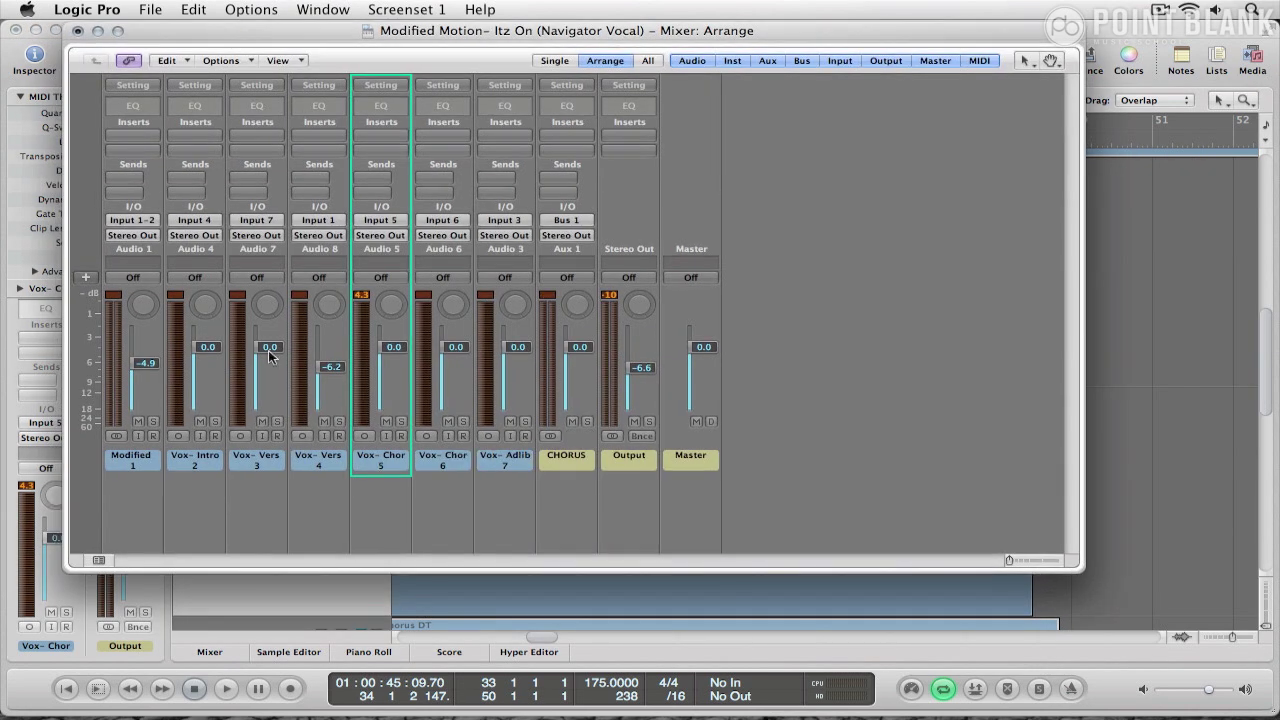
click(402, 422)
key(space)
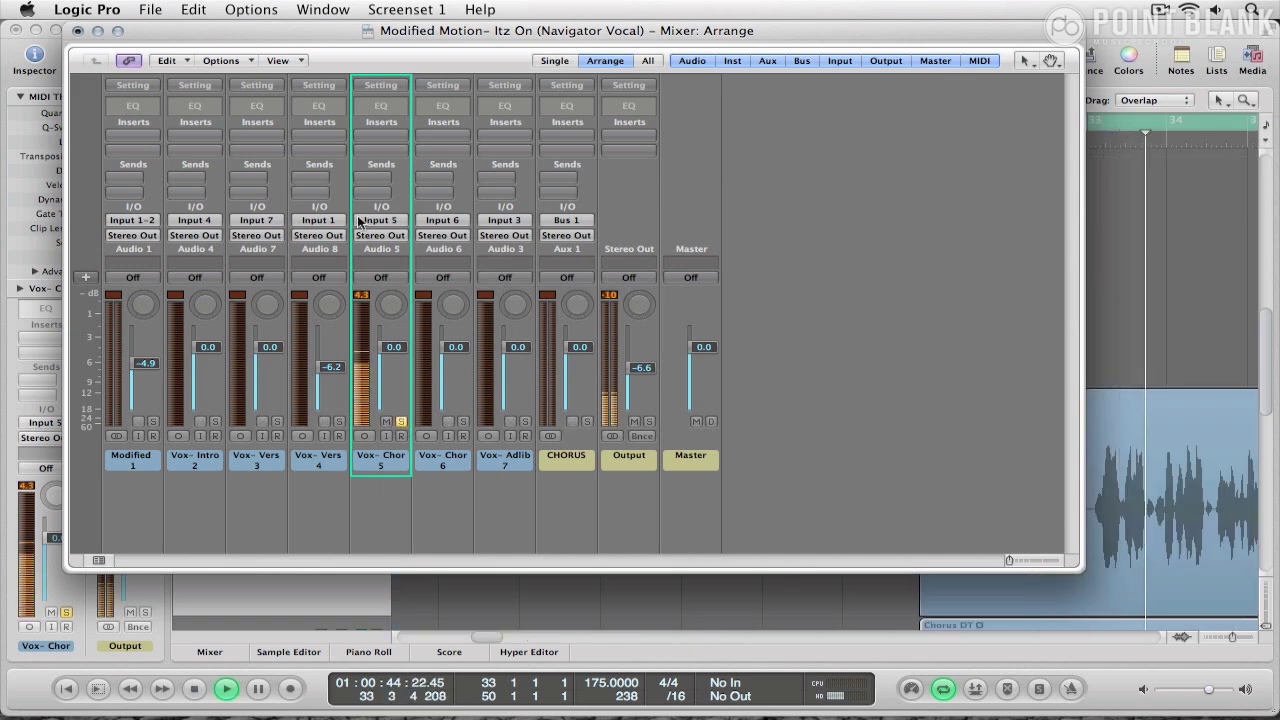
Step: Insert a Utility > Gain plug-in on Vox- Chorus, boosting it by +2.4 dB
click(368, 139)
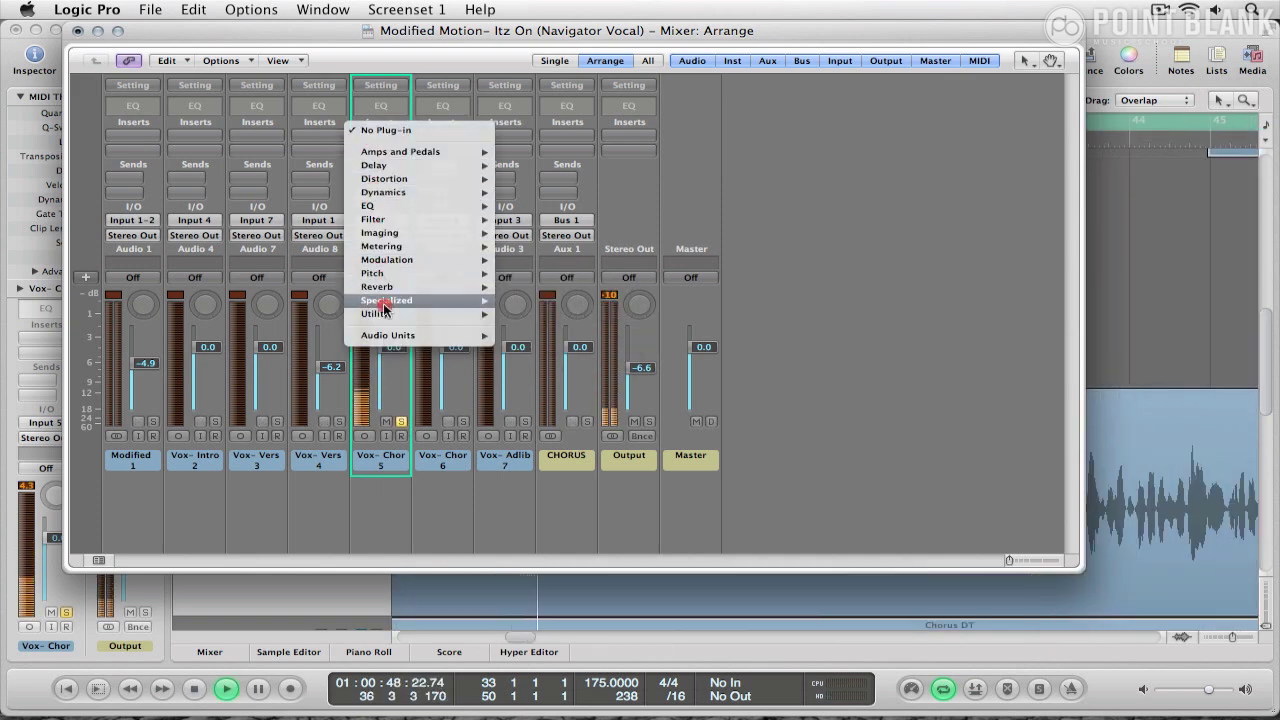
mouse_move(389, 316)
click(680, 320)
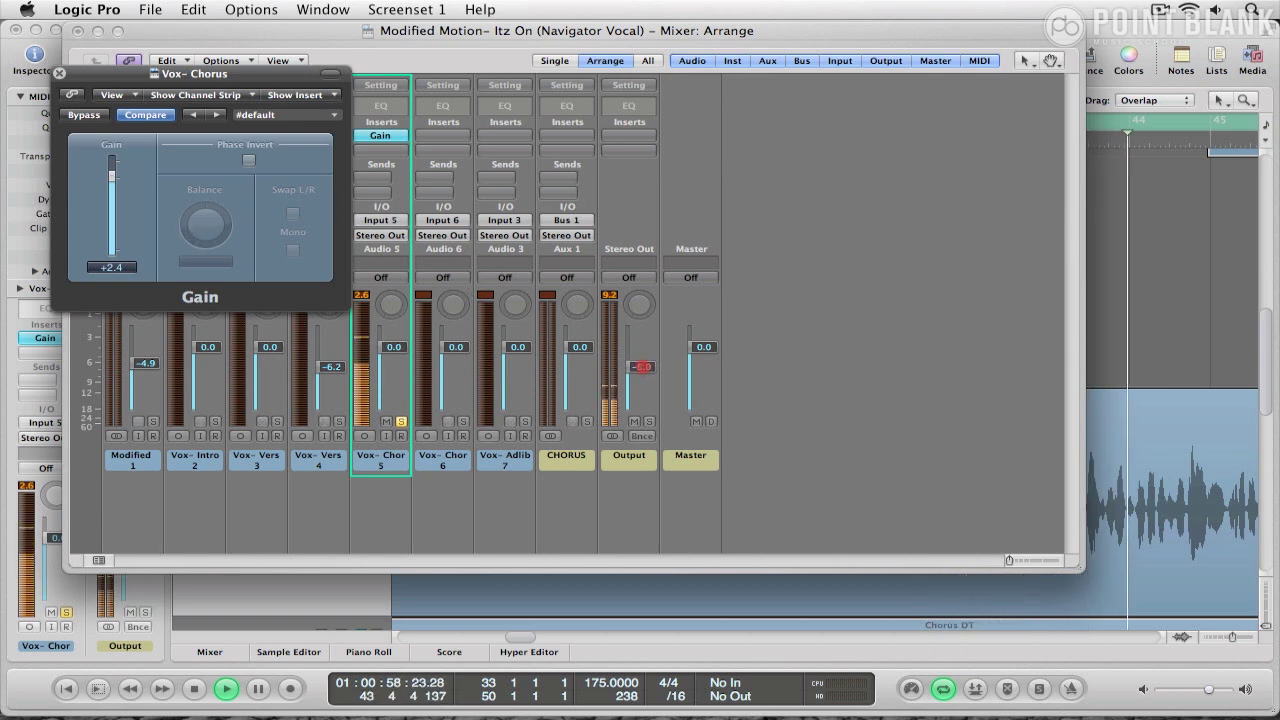
Step: Add an enlarged Channel EQ to Vox- Chorus with the analyzer on at high resolution
click(60, 73)
double_click(383, 106)
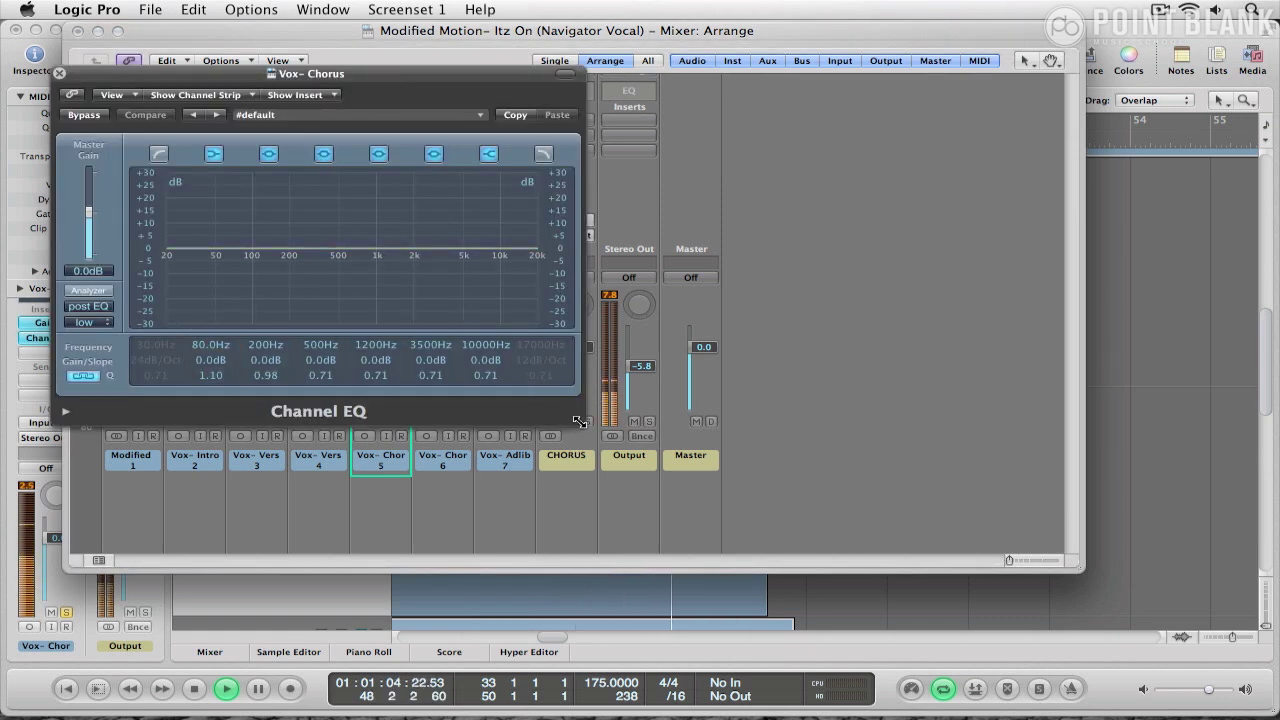
drag(579, 421, 855, 562)
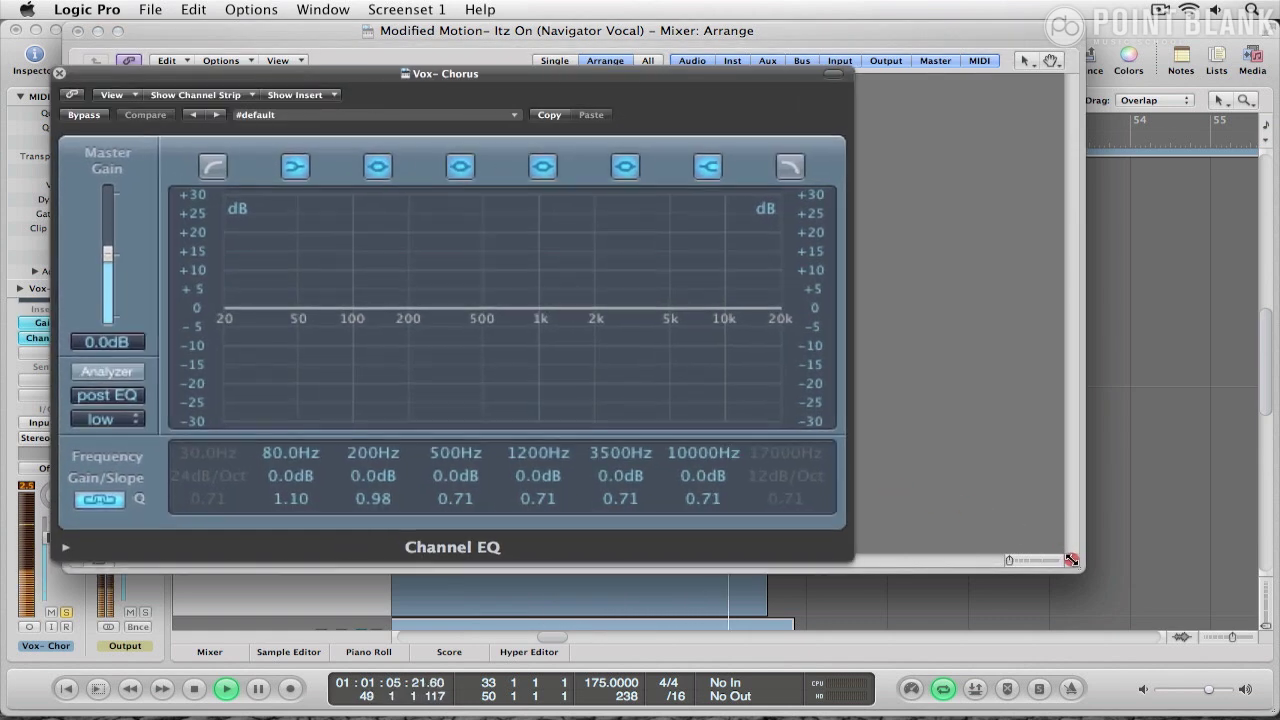
click(107, 370)
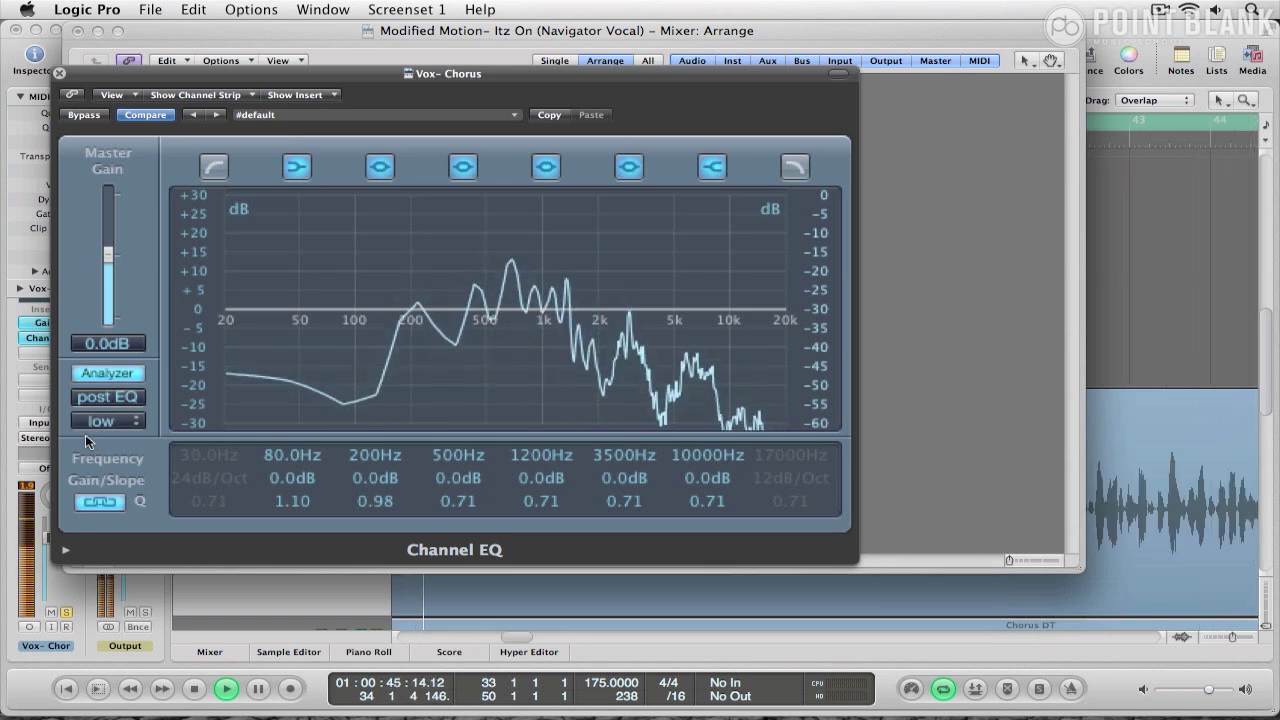
click(92, 422)
click(121, 452)
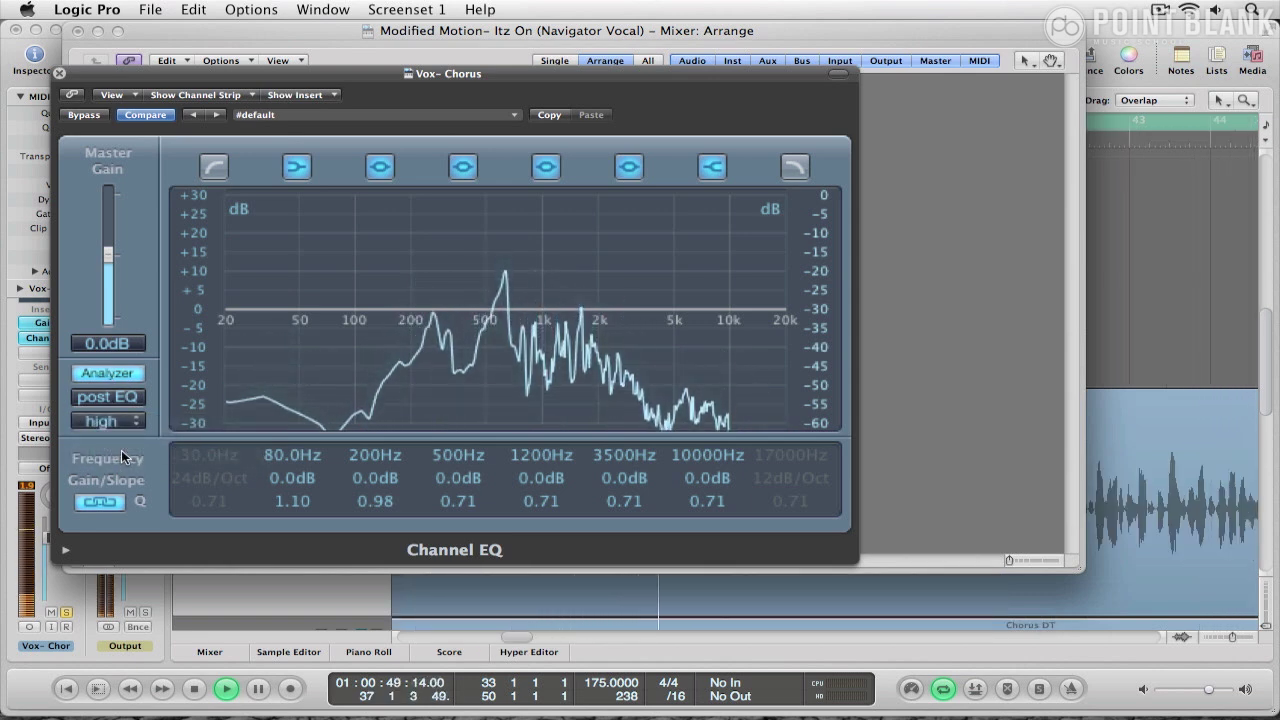
Step: Enable the EQ low-cut band and set its frequency to 255 Hz
click(214, 168)
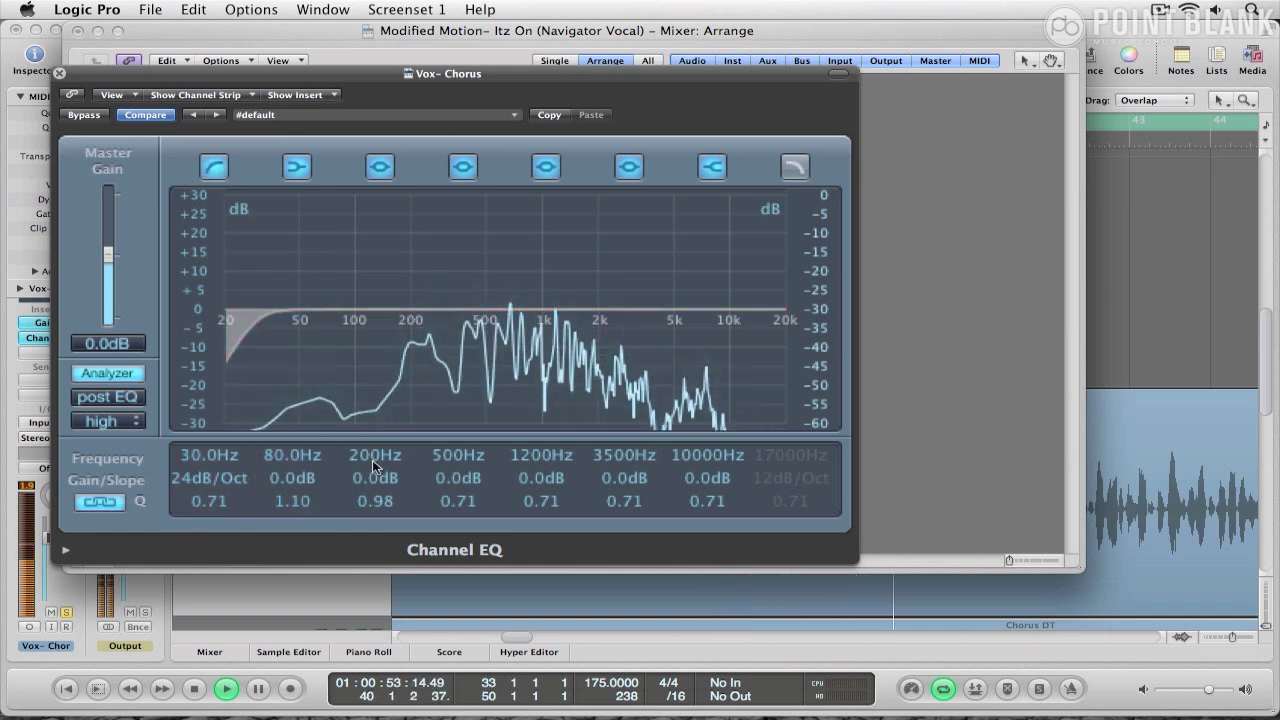
drag(212, 454, 253, 321)
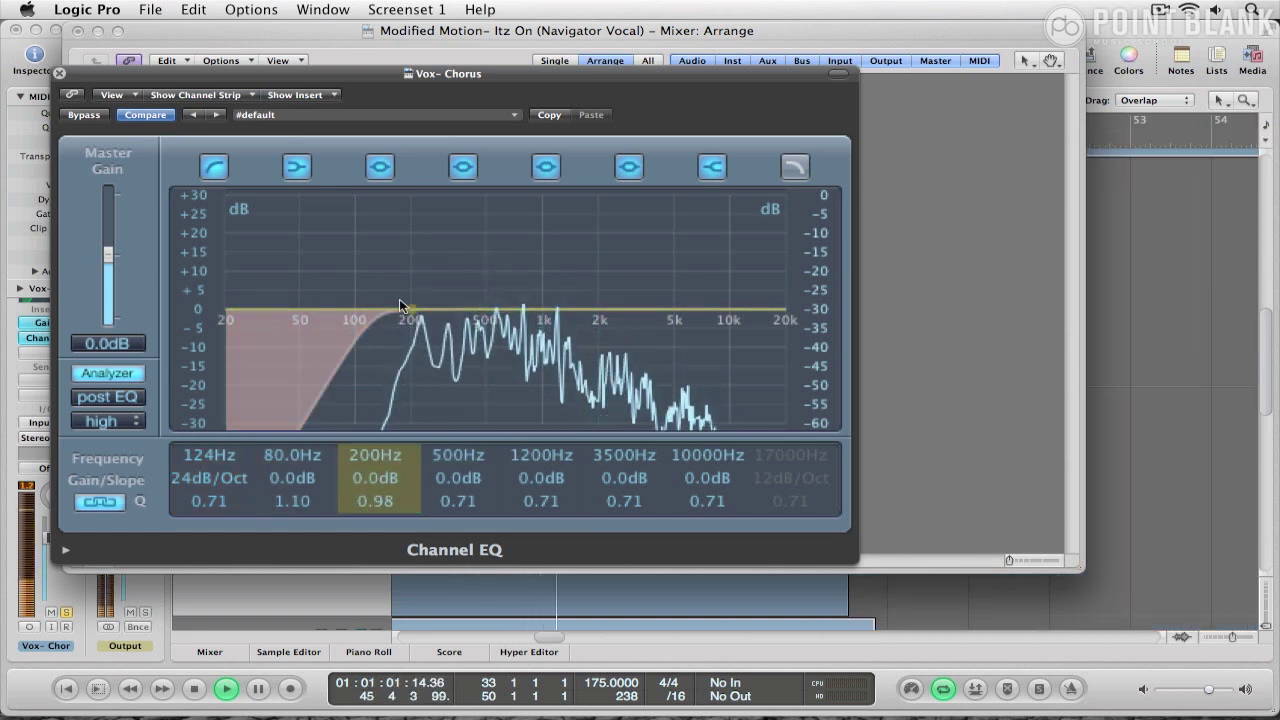
mouse_move(206, 455)
mouse_down()
mouse_move(240, 333)
mouse_move(247, 451)
mouse_move(201, 477)
mouse_up()
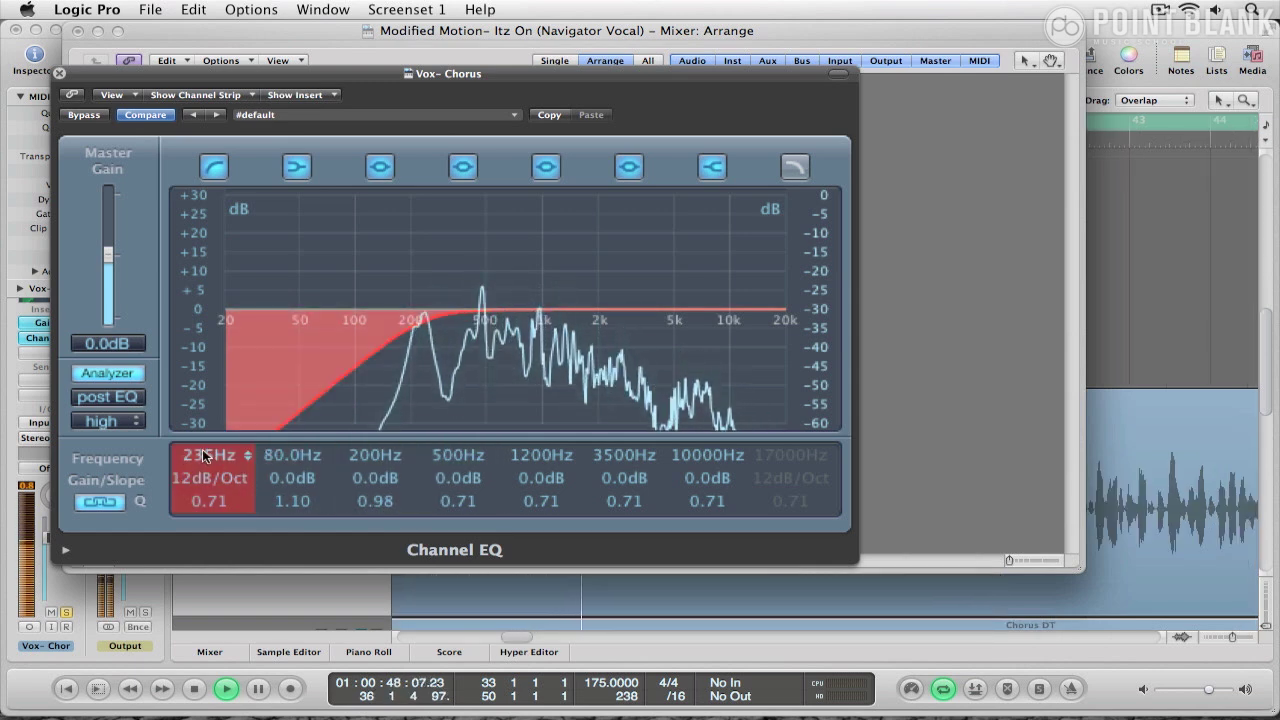
drag(202, 449, 205, 436)
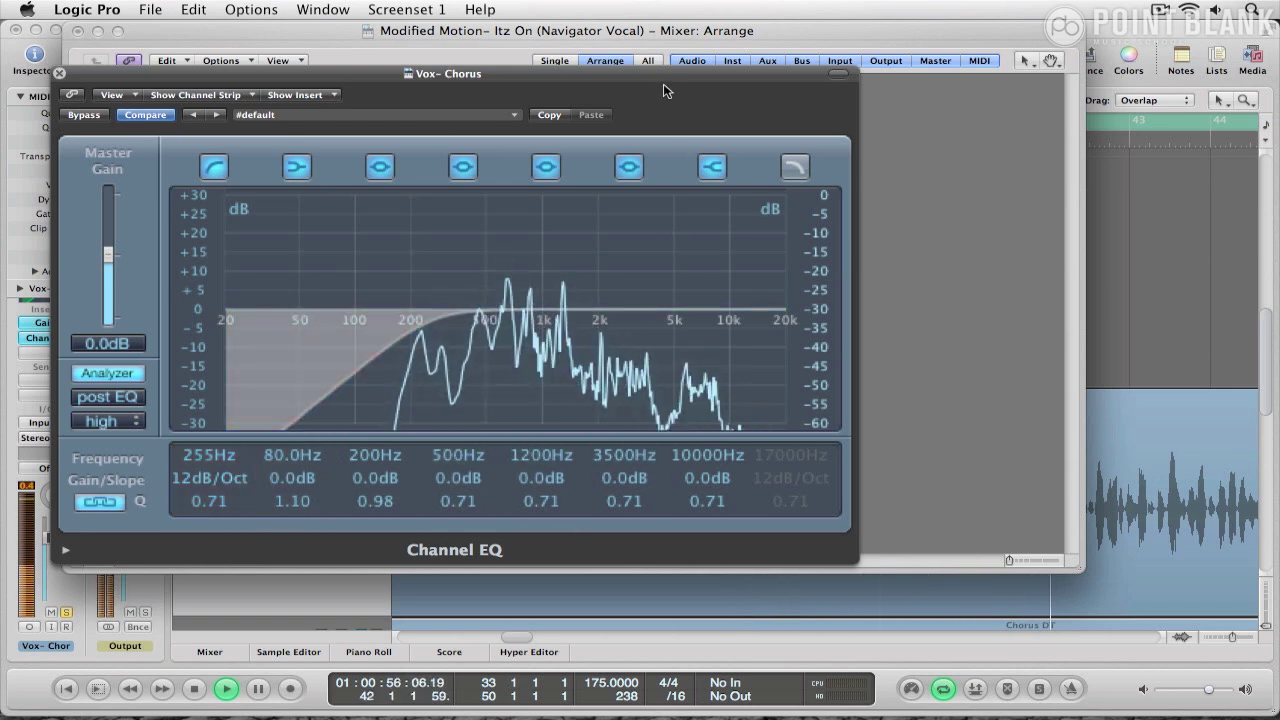
Step: Lift 2350 Hz by 3 dB and cut 470 Hz by 4 dB in the Channel EQ
drag(663, 91, 700, 80)
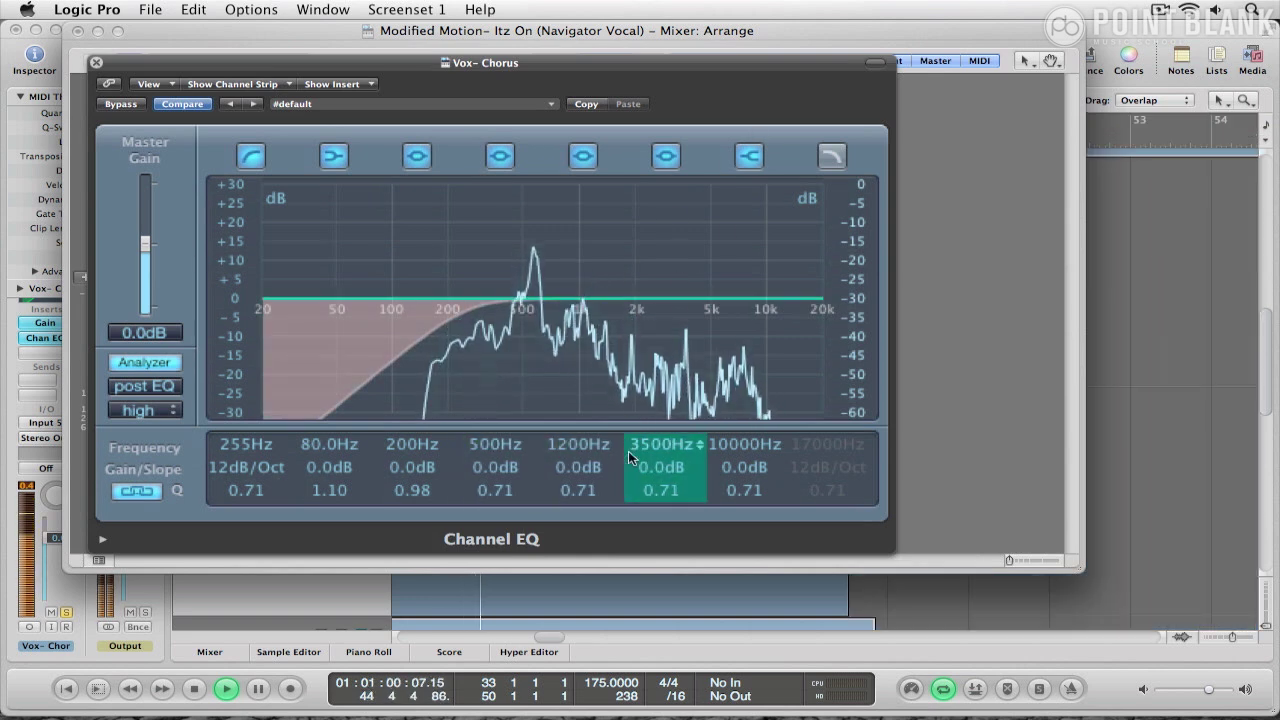
mouse_move(652, 467)
mouse_down()
mouse_move(651, 449)
mouse_move(651, 490)
mouse_up()
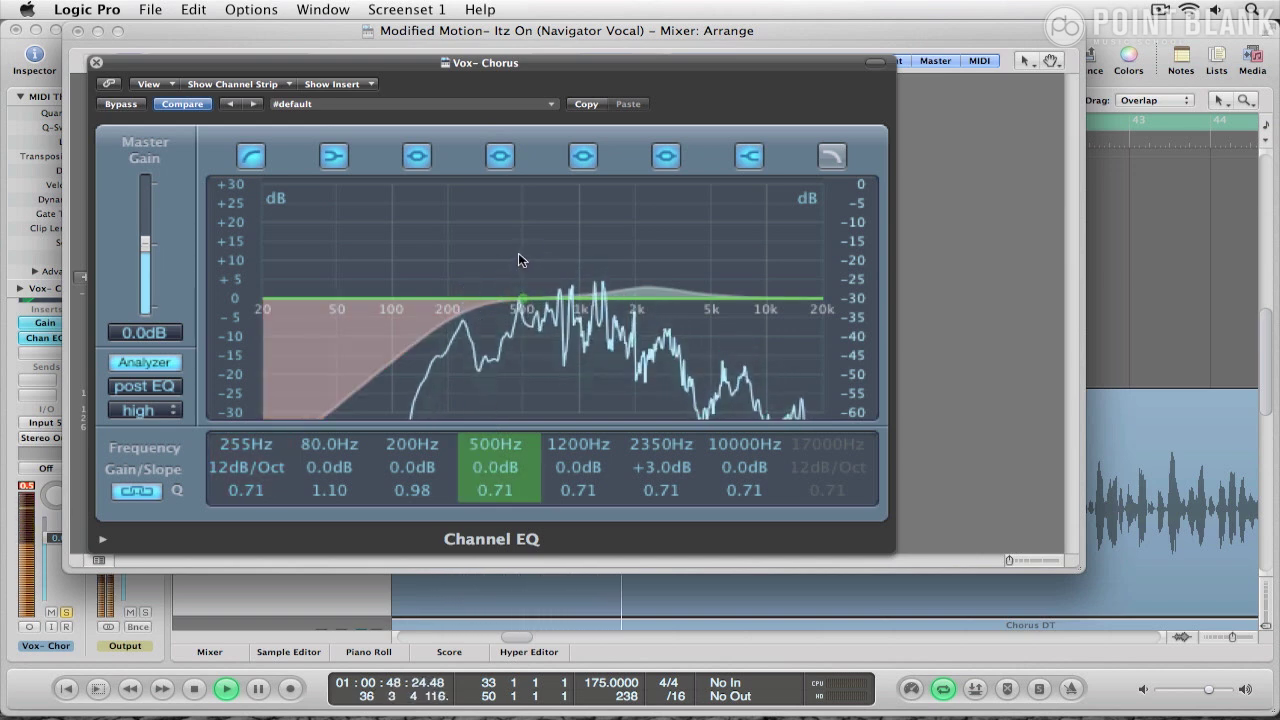
drag(493, 468, 493, 452)
drag(503, 504, 490, 444)
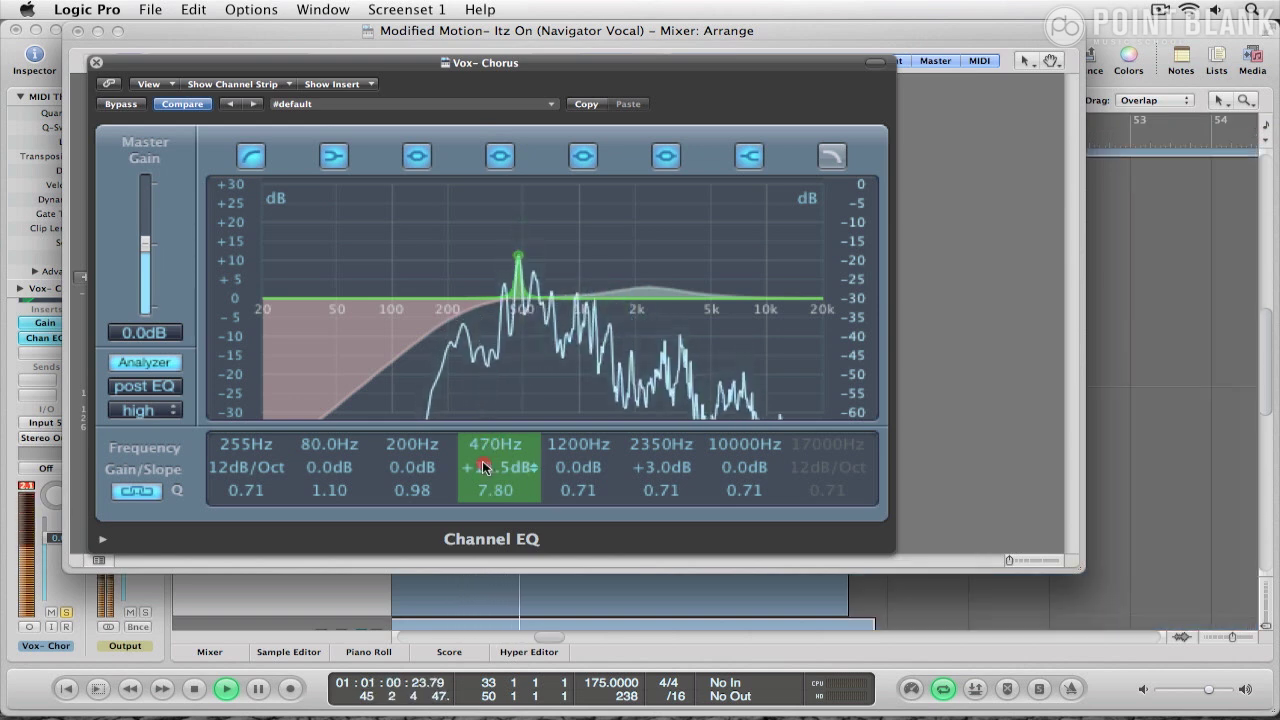
drag(482, 460, 488, 502)
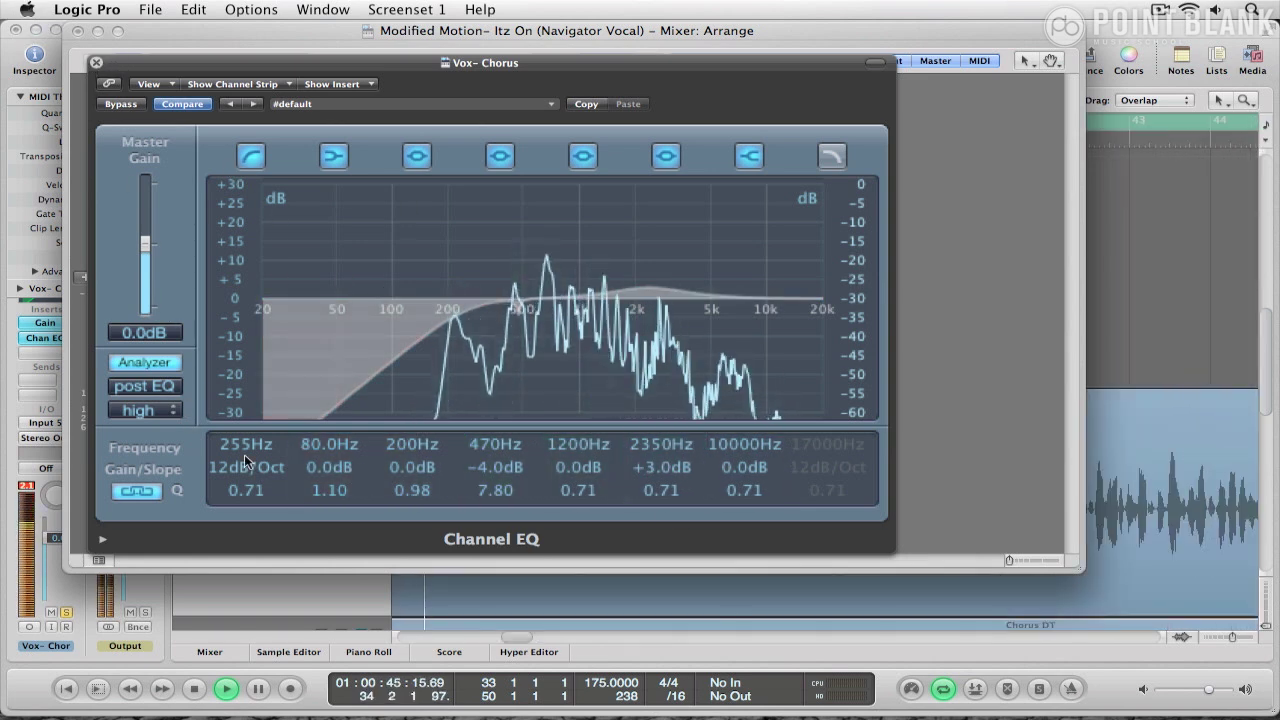
Step: Steepen the low cut to 18 dB/Oct at 240 Hz and A/B it with Bypass
drag(217, 466, 218, 471)
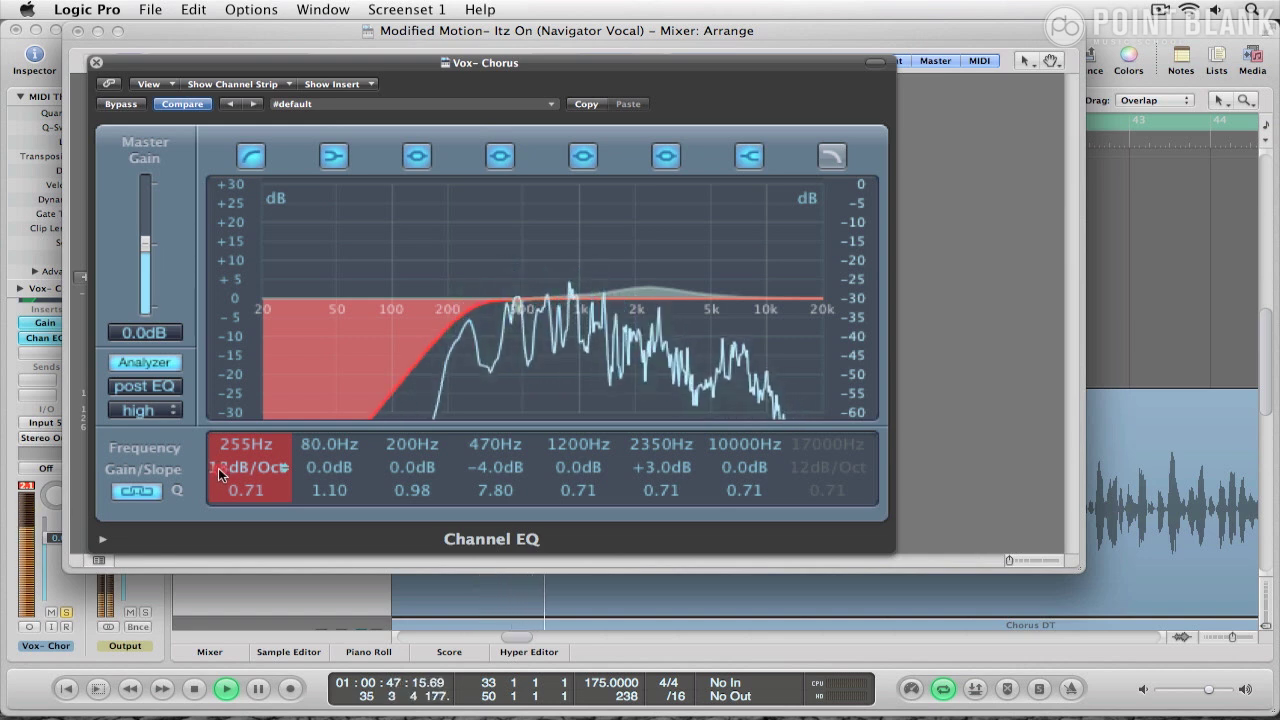
drag(482, 295, 476, 293)
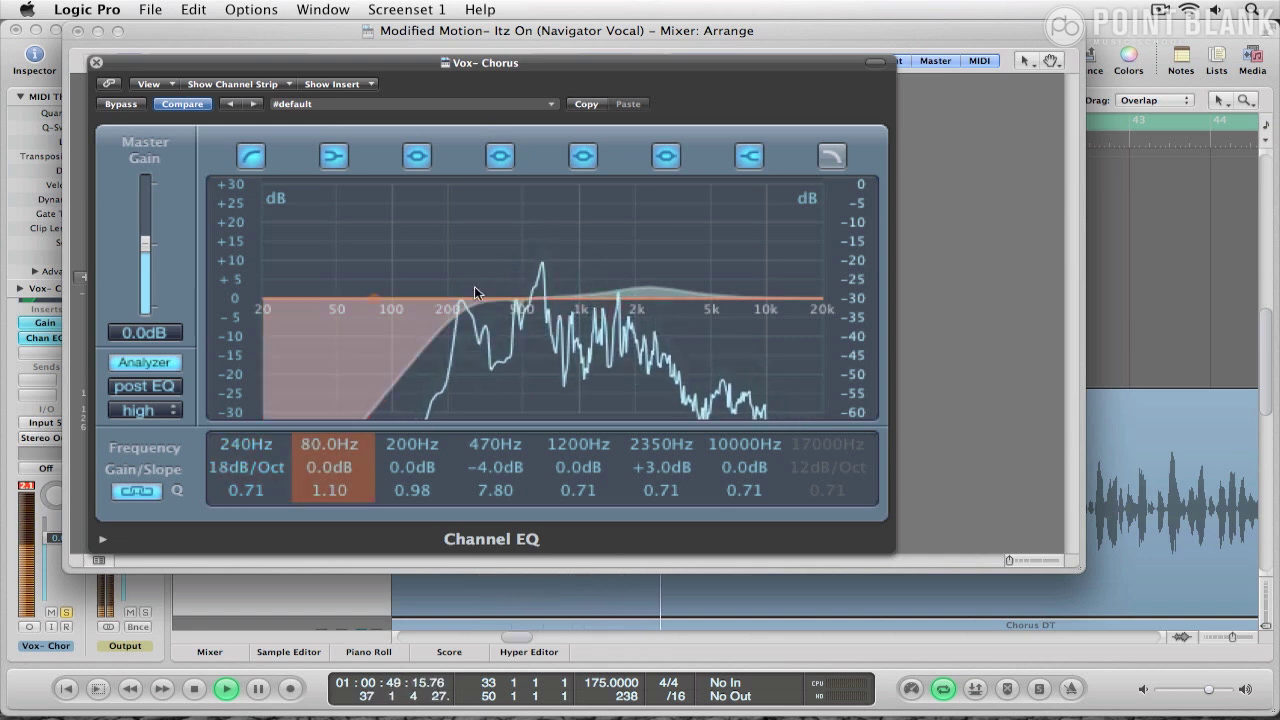
click(128, 106)
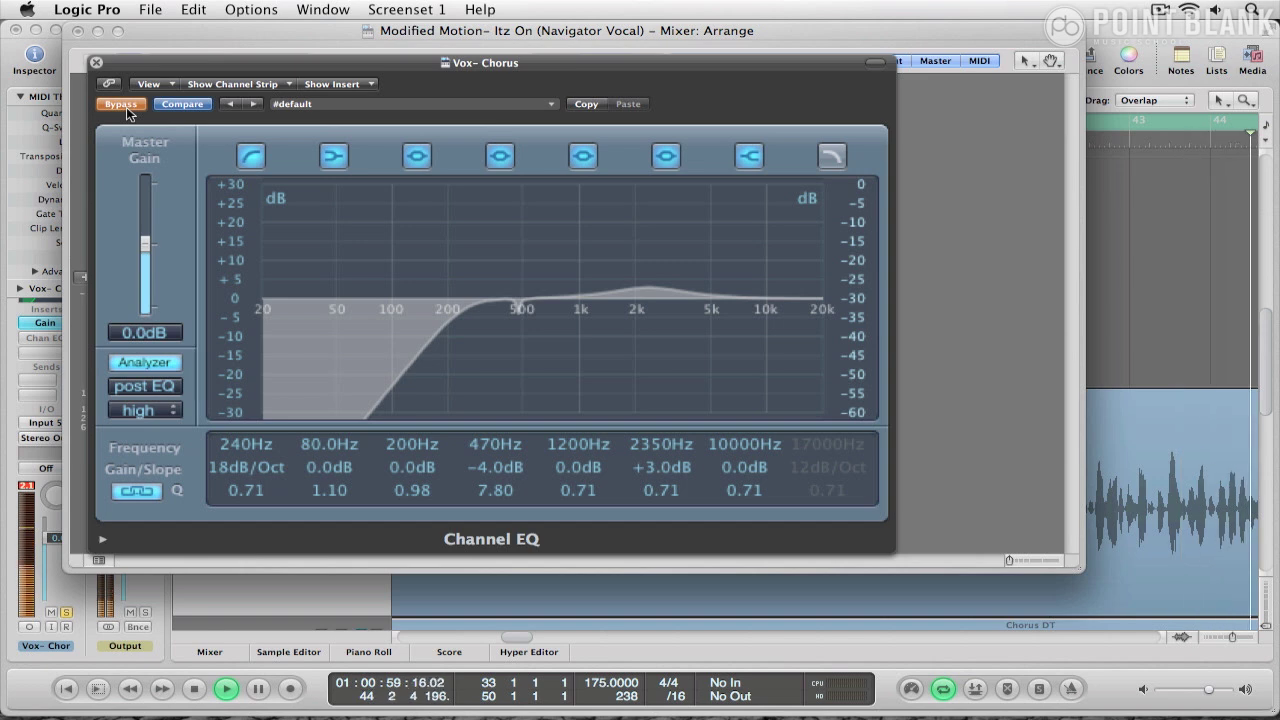
click(125, 108)
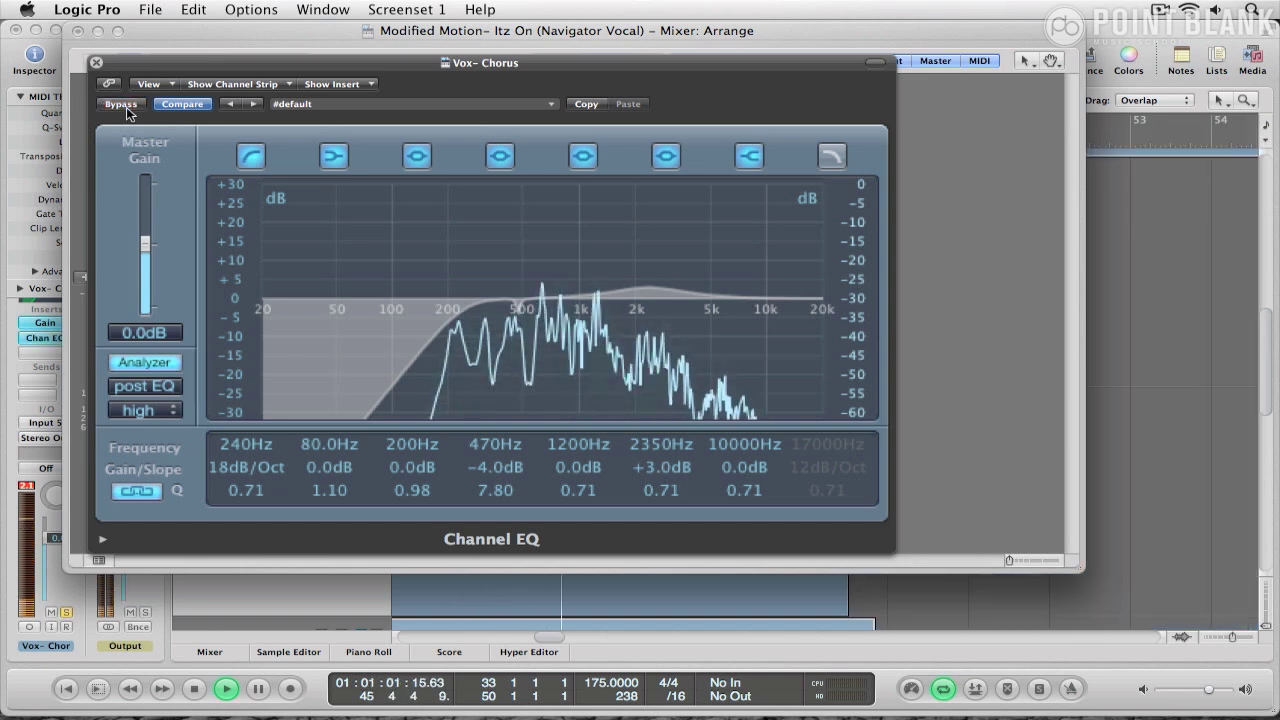
drag(241, 68, 423, 77)
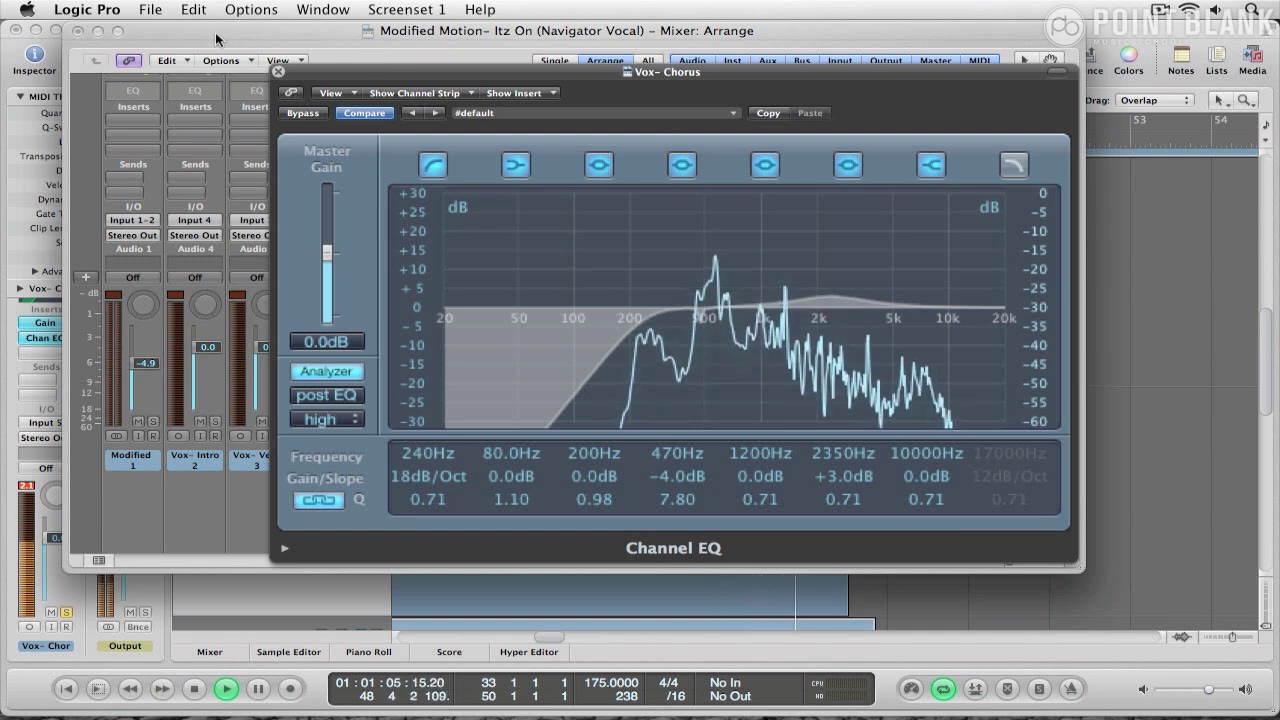
Step: Close the EQ and Mixer, zoom out to the chorus, and reopen the Mixer during playback
click(278, 71)
key(space)
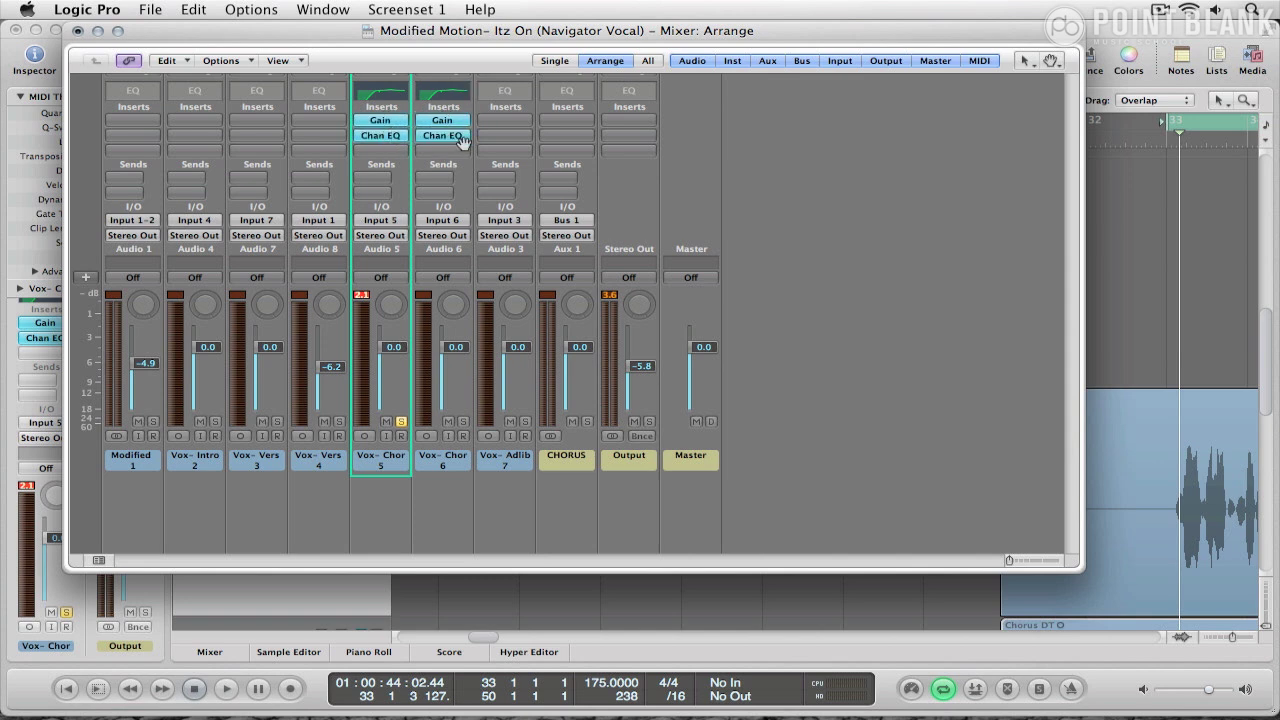
click(73, 30)
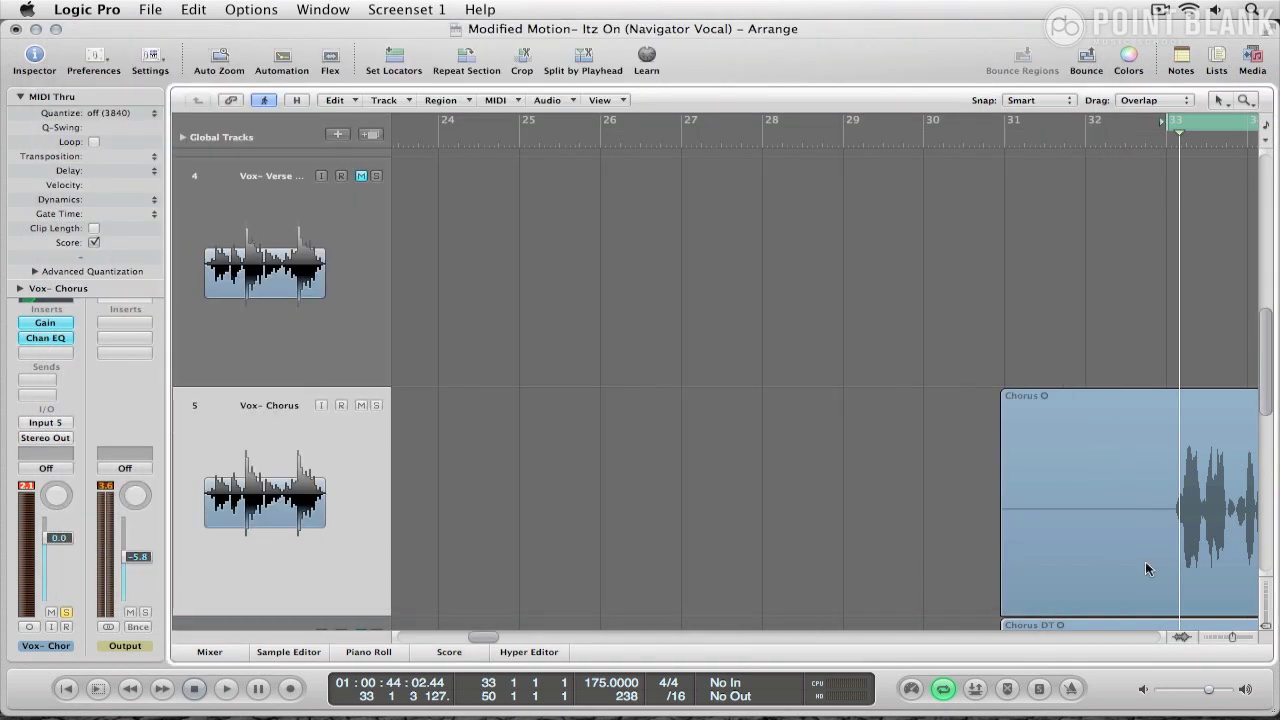
drag(1272, 633, 1231, 638)
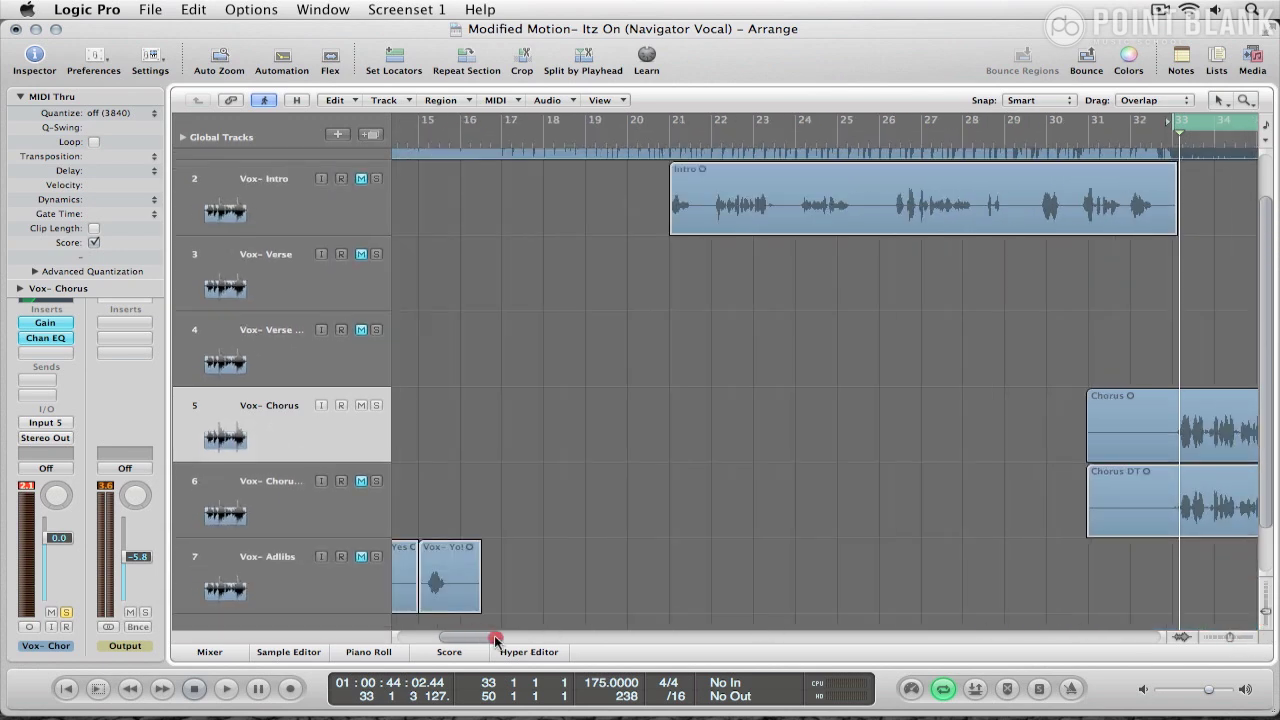
drag(495, 638, 551, 638)
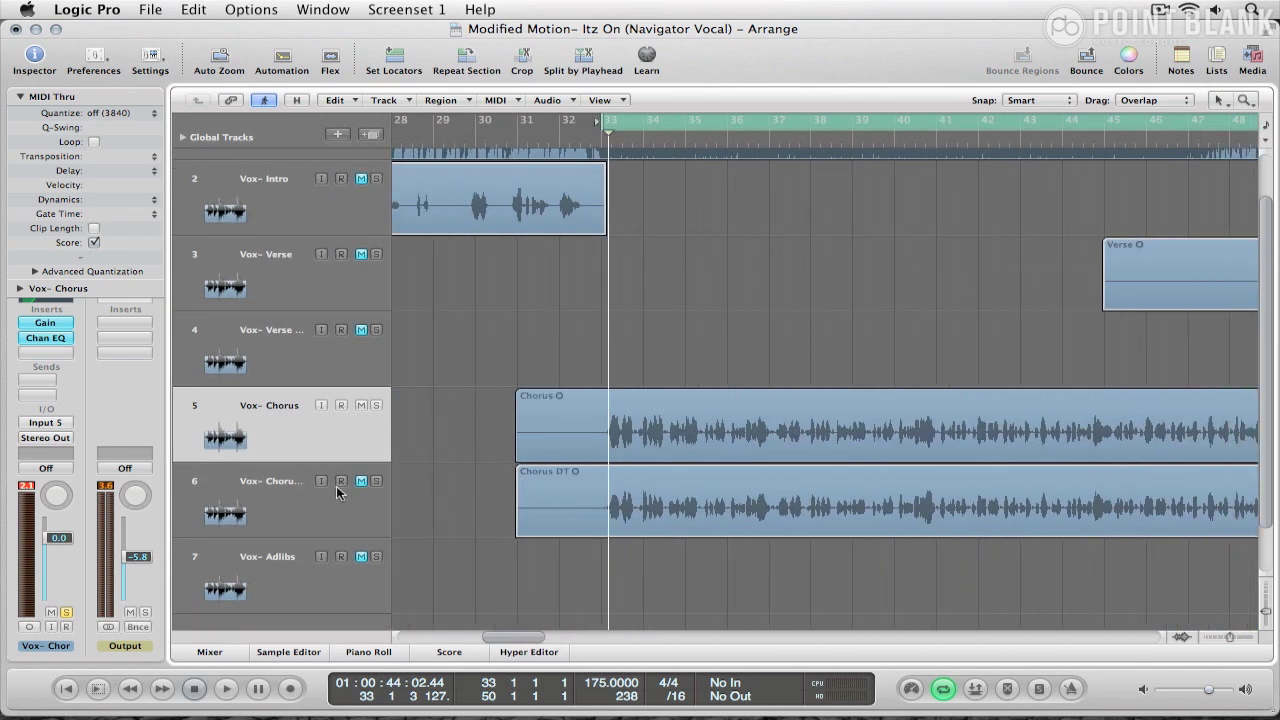
key(space)
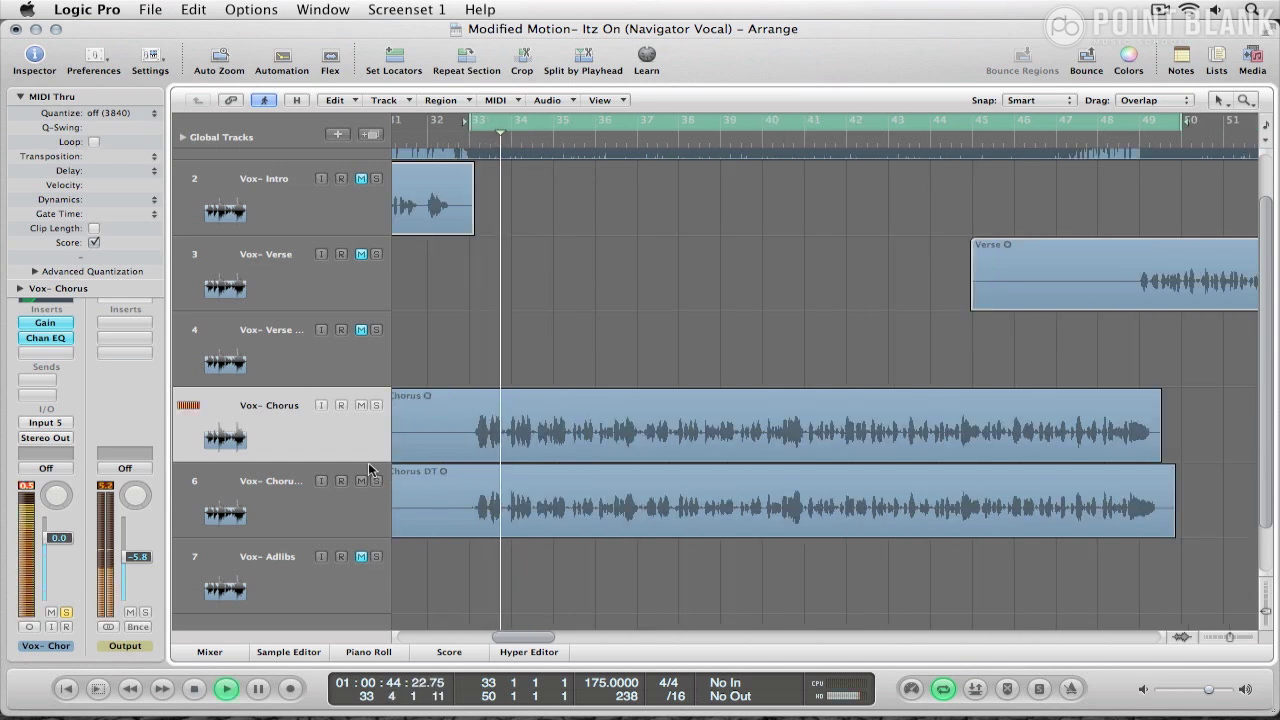
key(super+2)
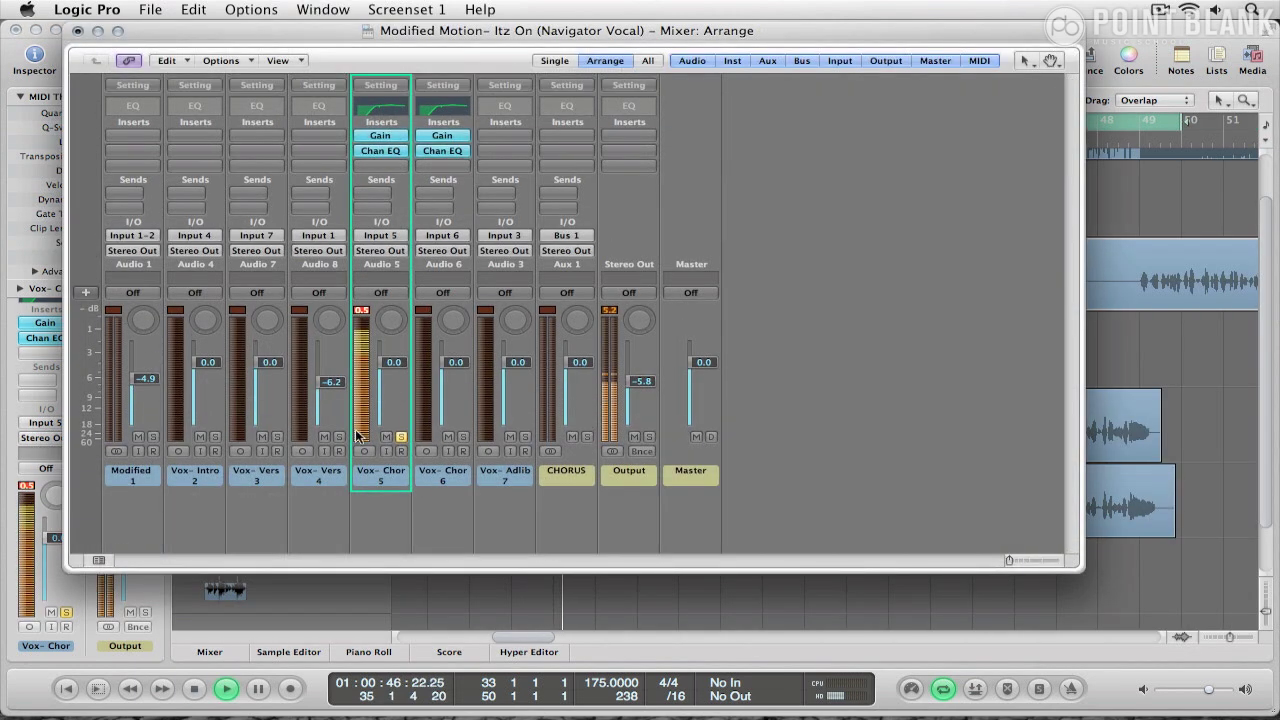
Step: Compare the chorus vocal and its double by toggling Solo on channels 5 and 6
click(463, 437)
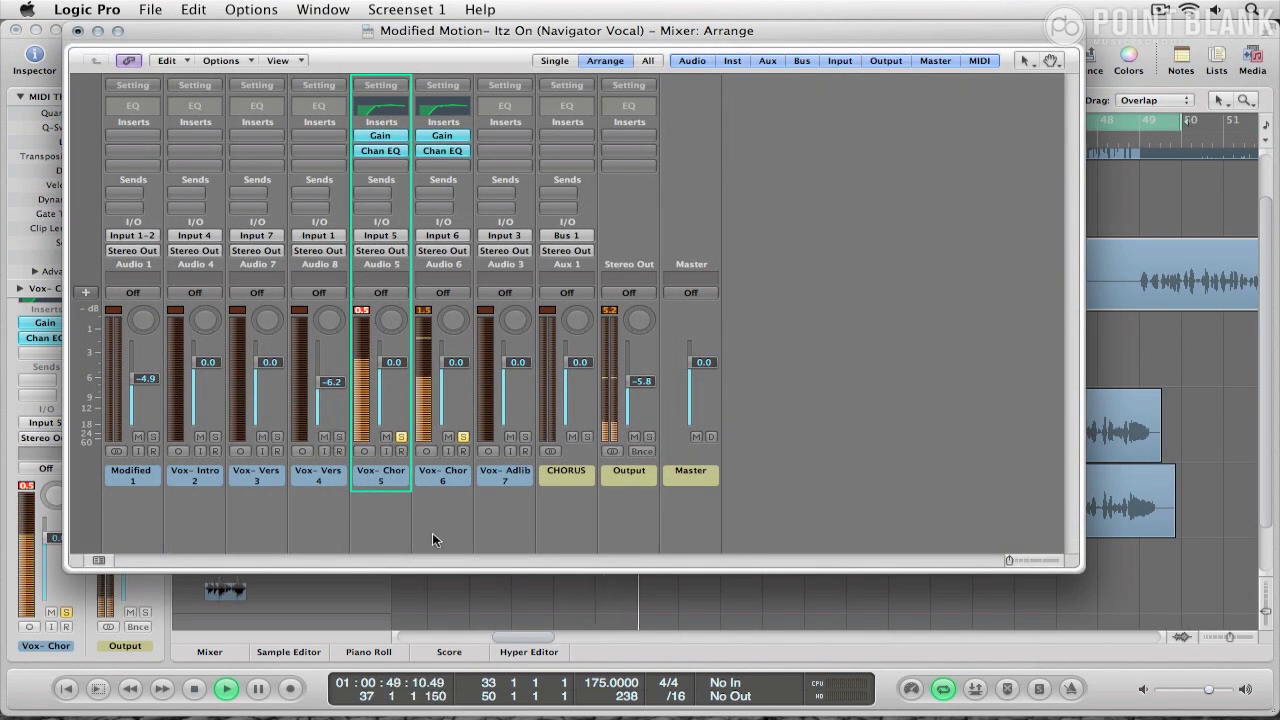
click(401, 438)
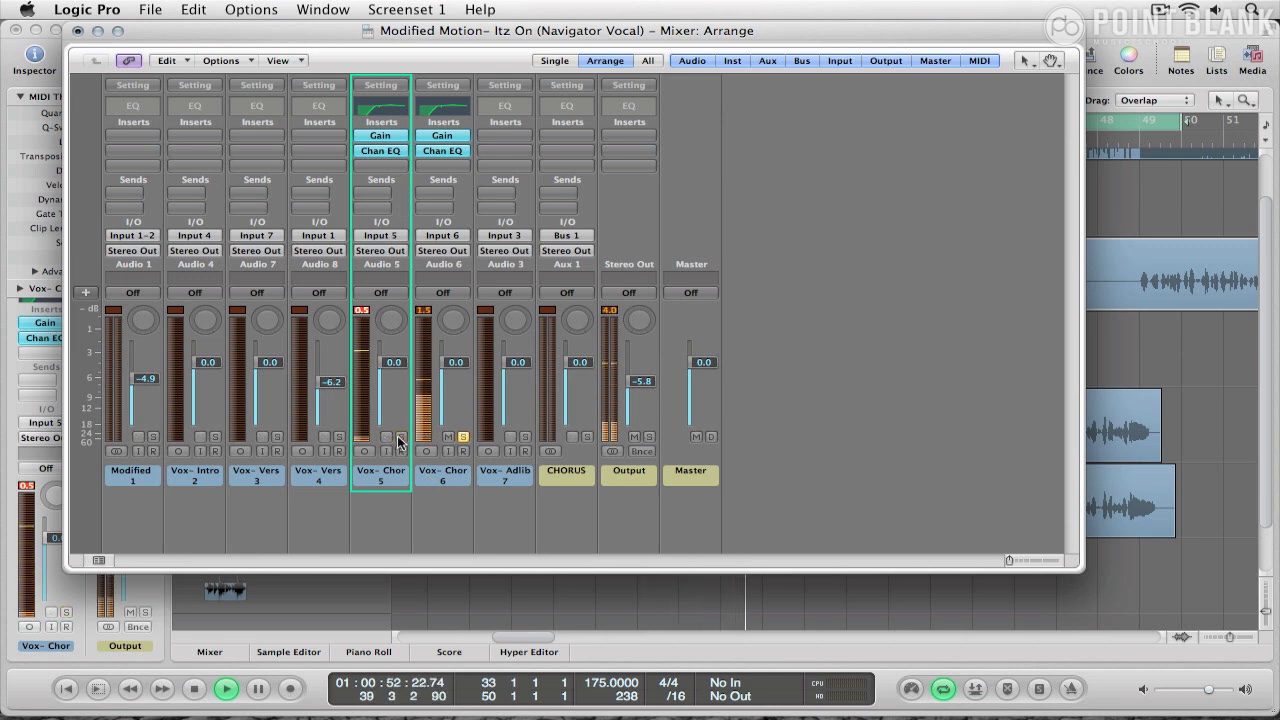
click(400, 438)
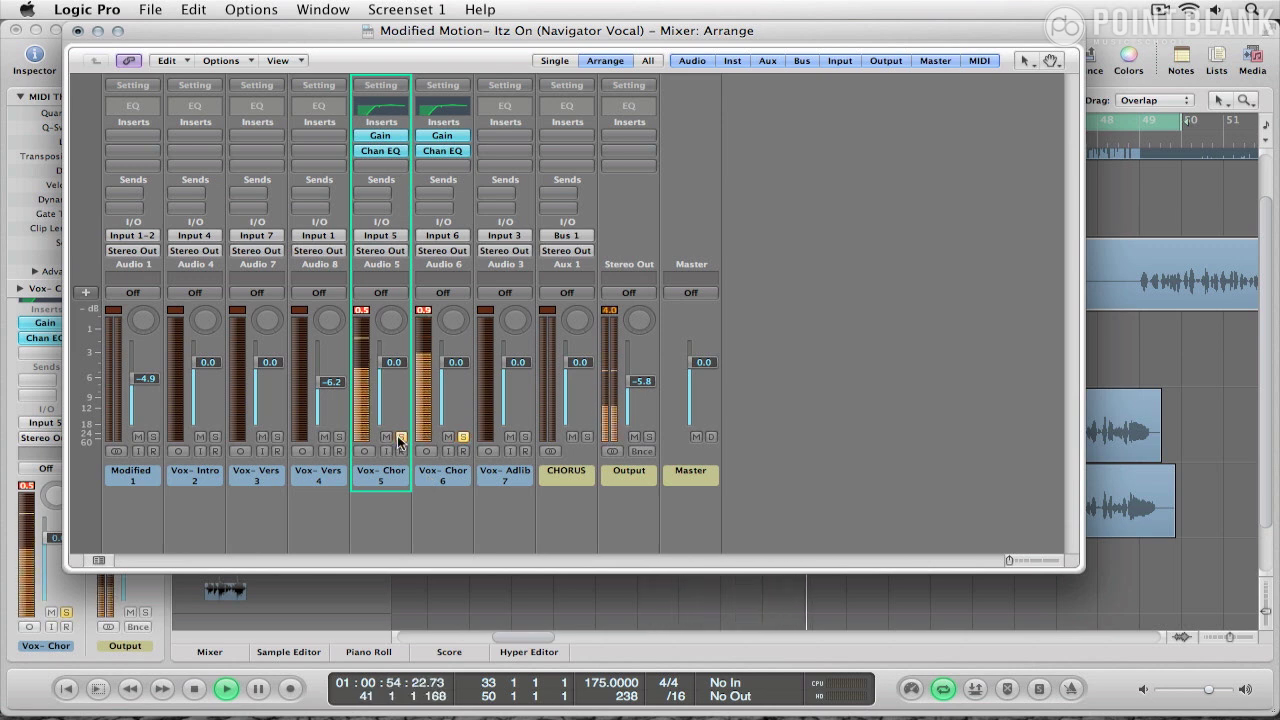
key(space)
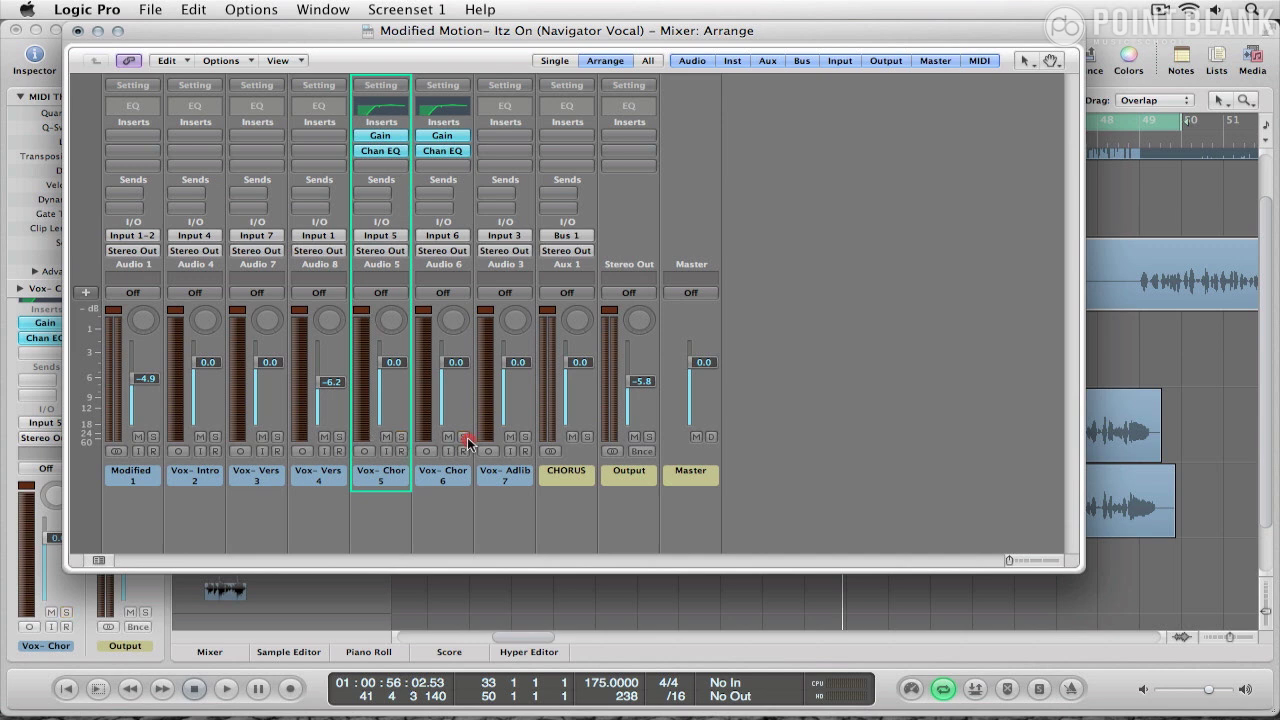
key(space)
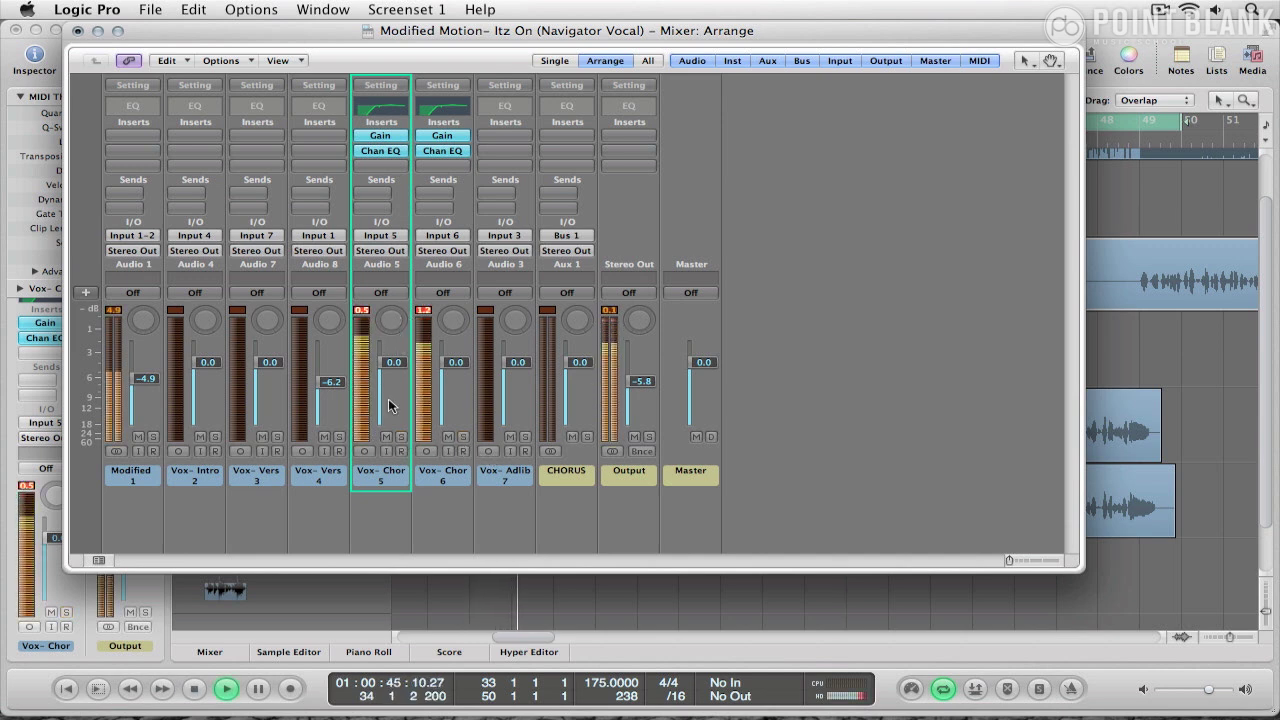
Step: Lower both Vox- Chorus faders together to -2.7 dB and stop playback
click(379, 512)
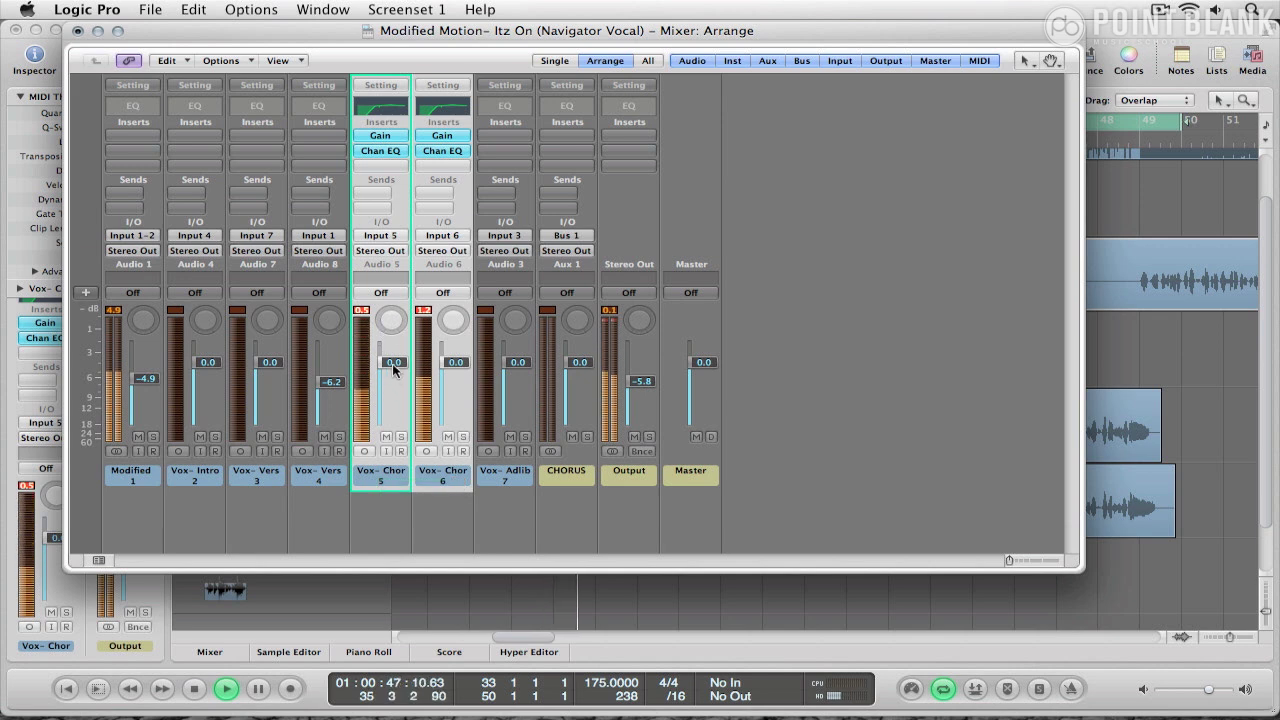
drag(393, 362, 395, 391)
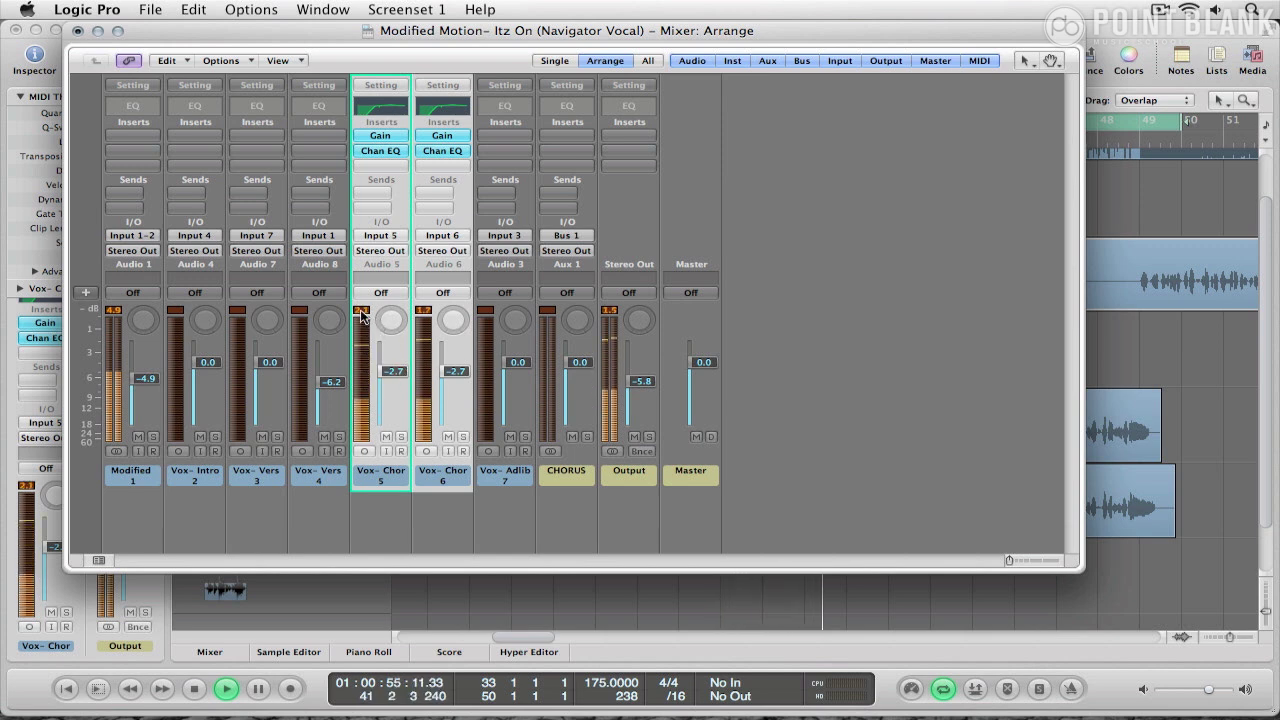
key(space)
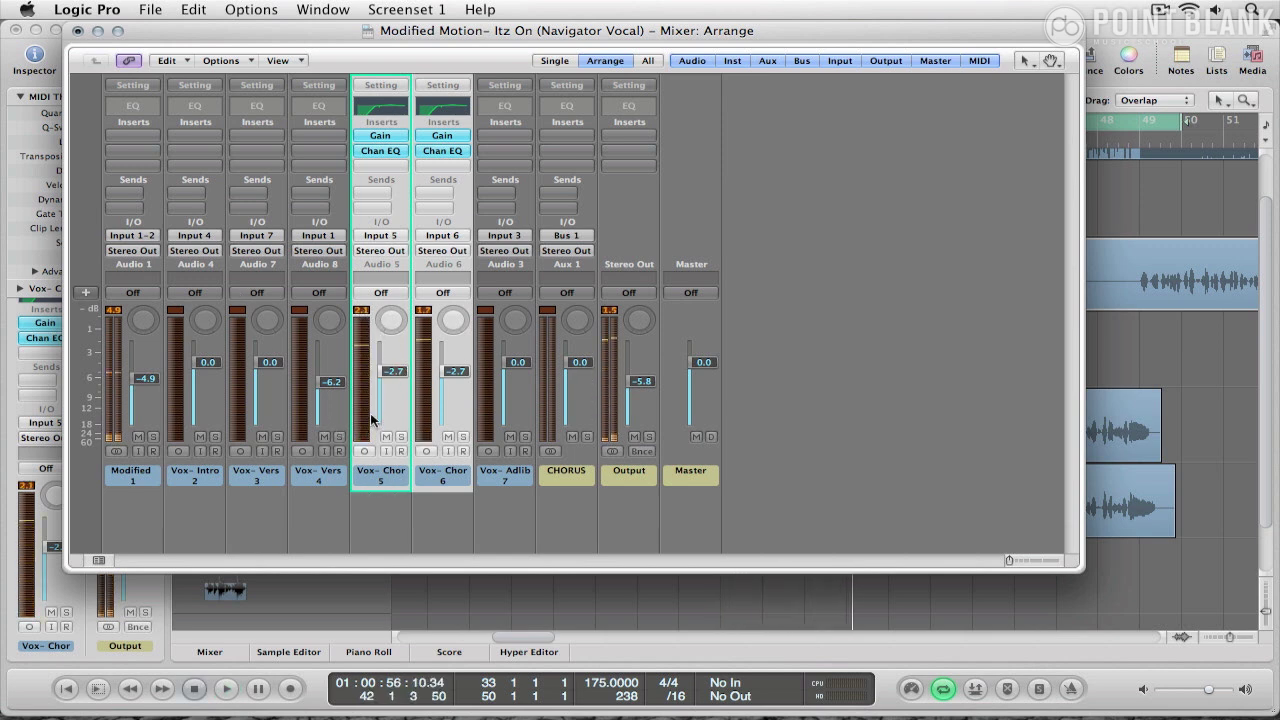
Step: With the double soloed, shift the Chorus DT start in the Event List from 50 to 21 ticks
click(76, 31)
click(376, 481)
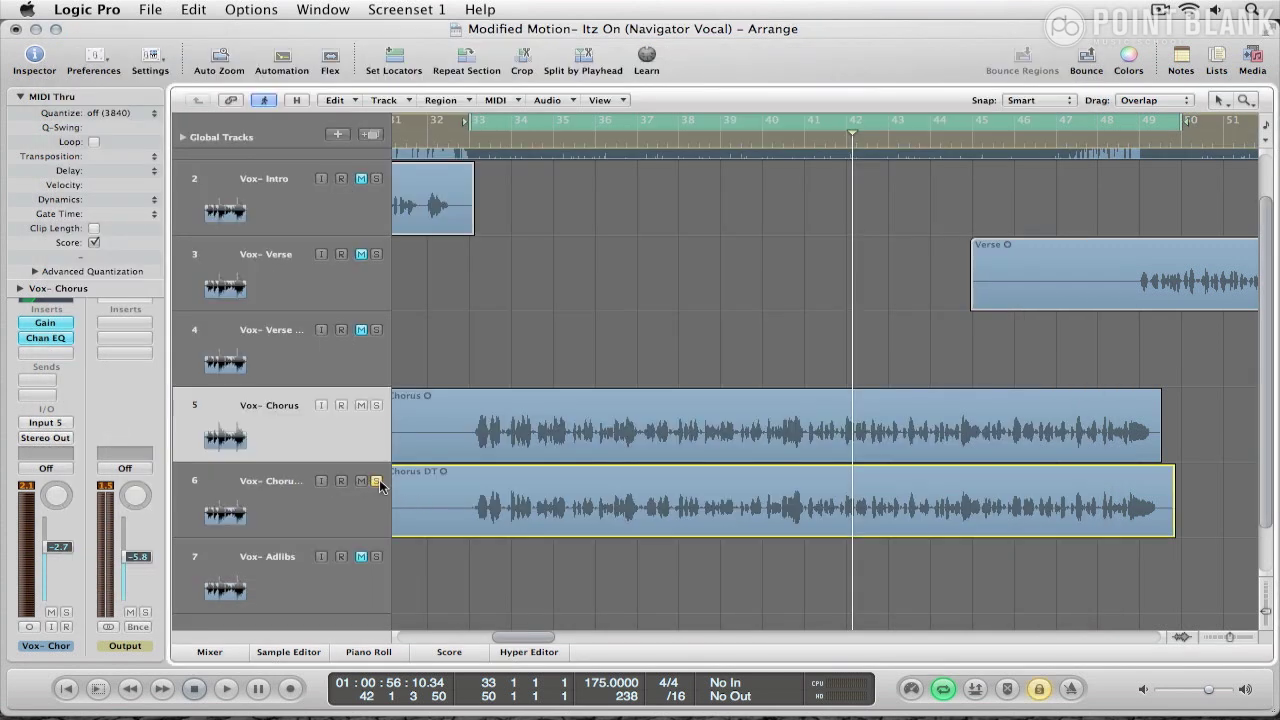
key(space)
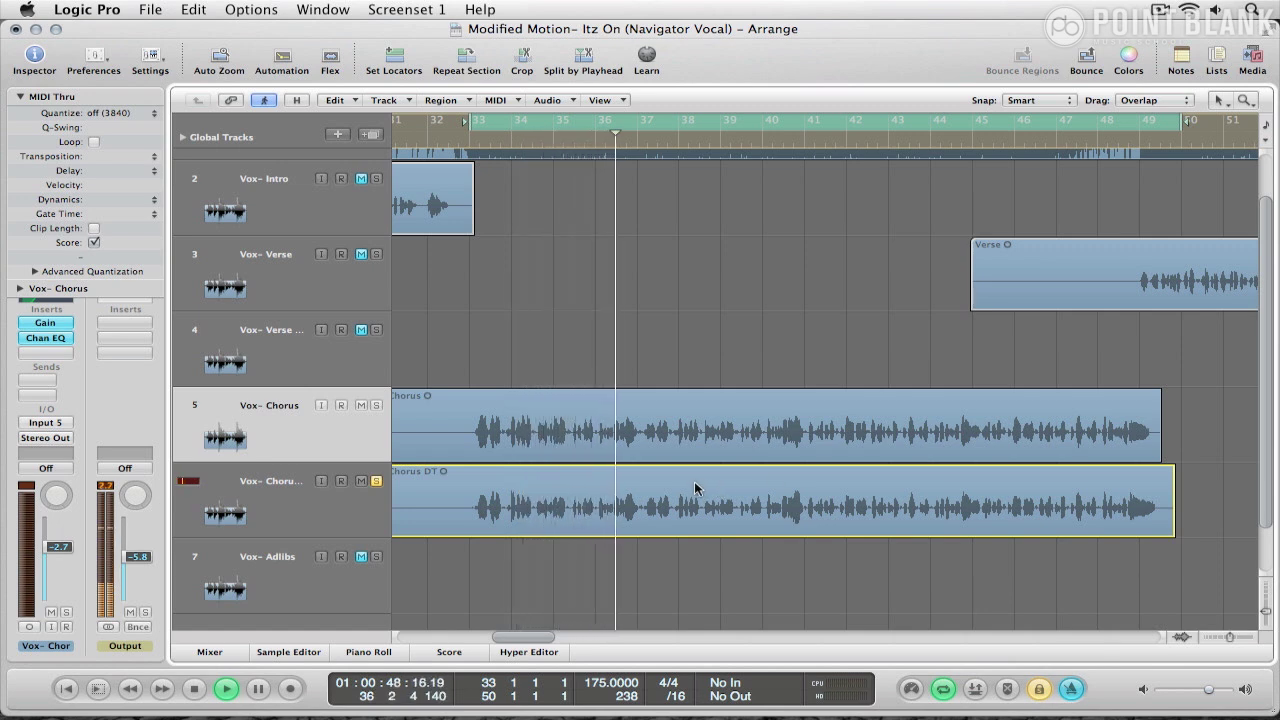
key(alt+e)
drag(531, 224, 503, 224)
click(614, 466)
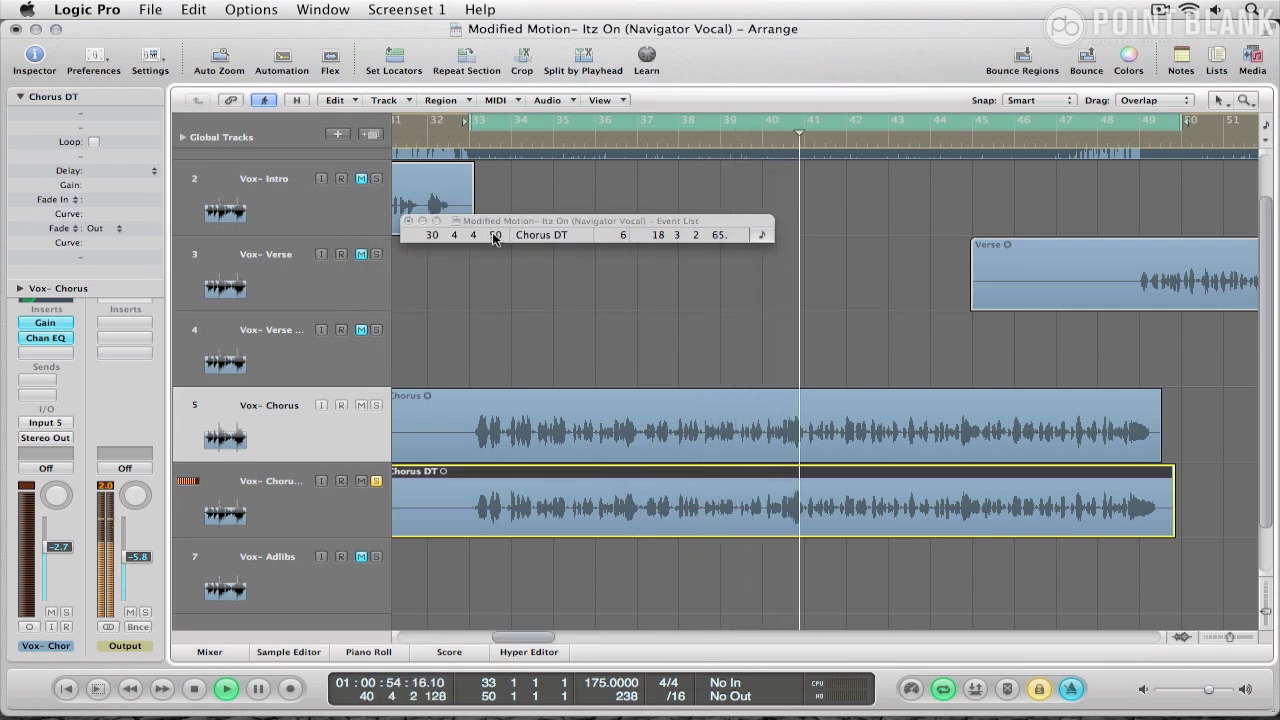
drag(494, 238, 494, 280)
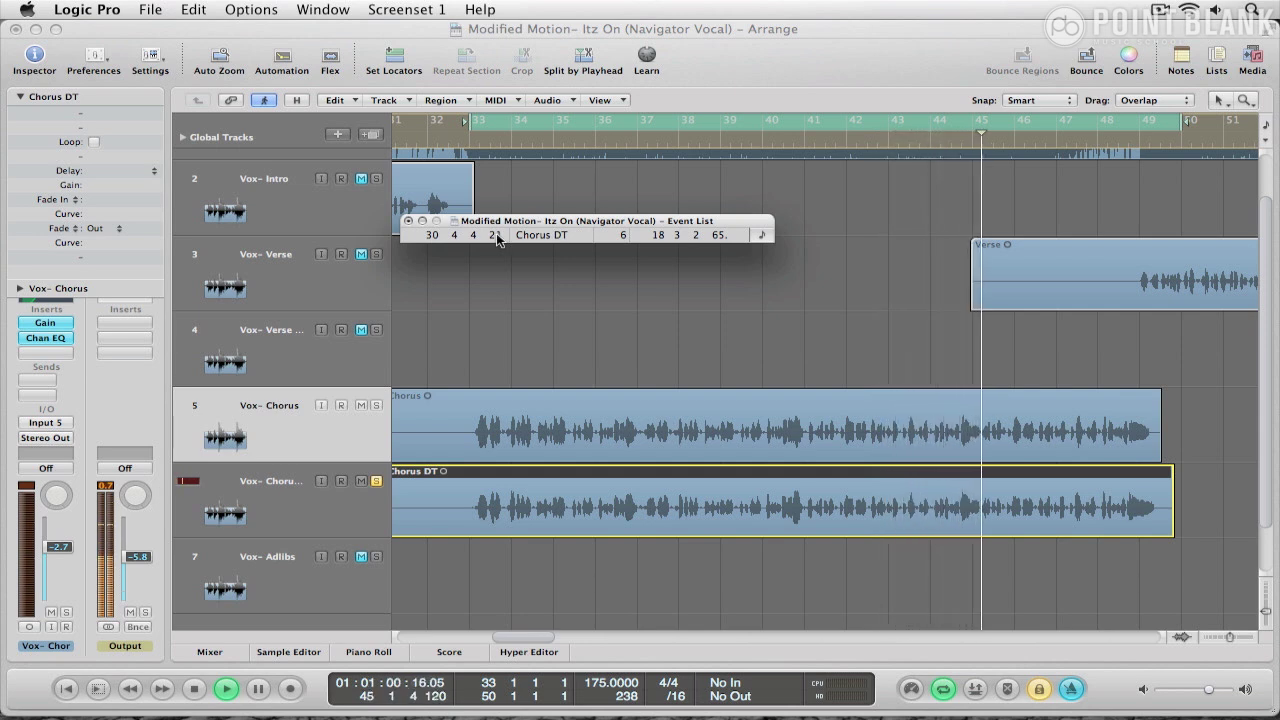
Step: Unsolo the double and turn its level down below the main chorus vocal
click(372, 406)
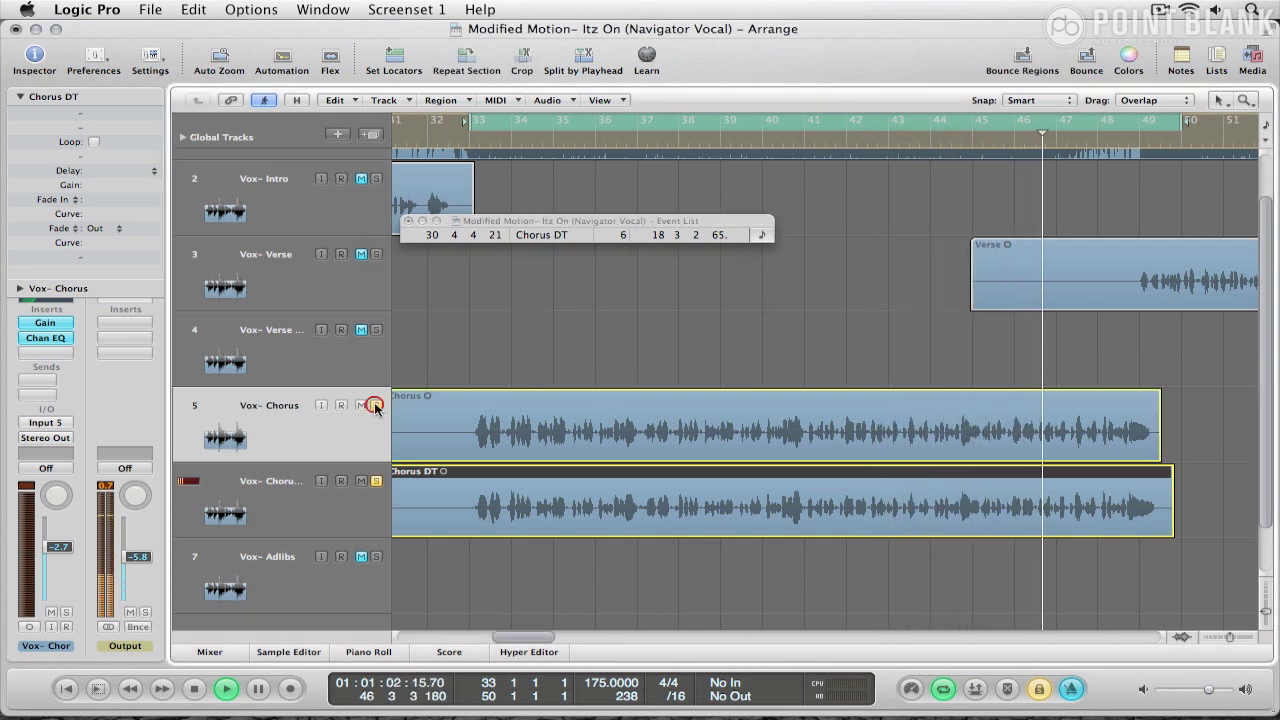
click(377, 482)
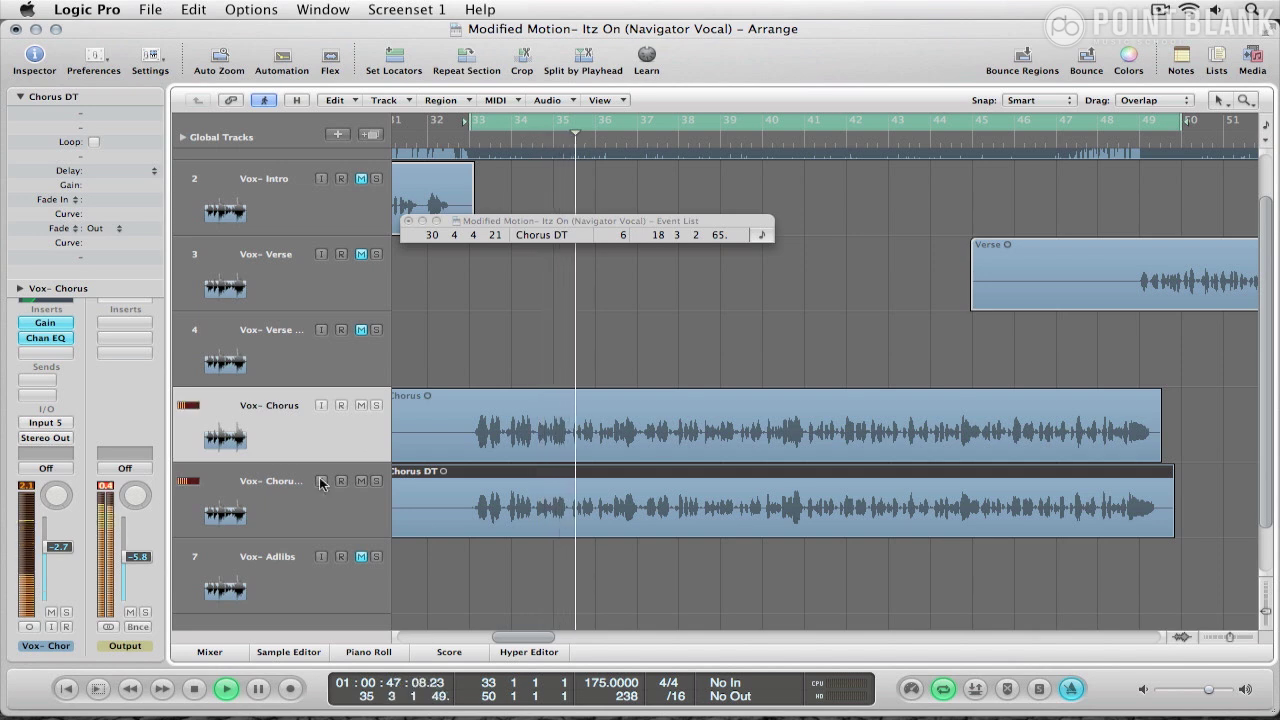
drag(128, 556, 128, 559)
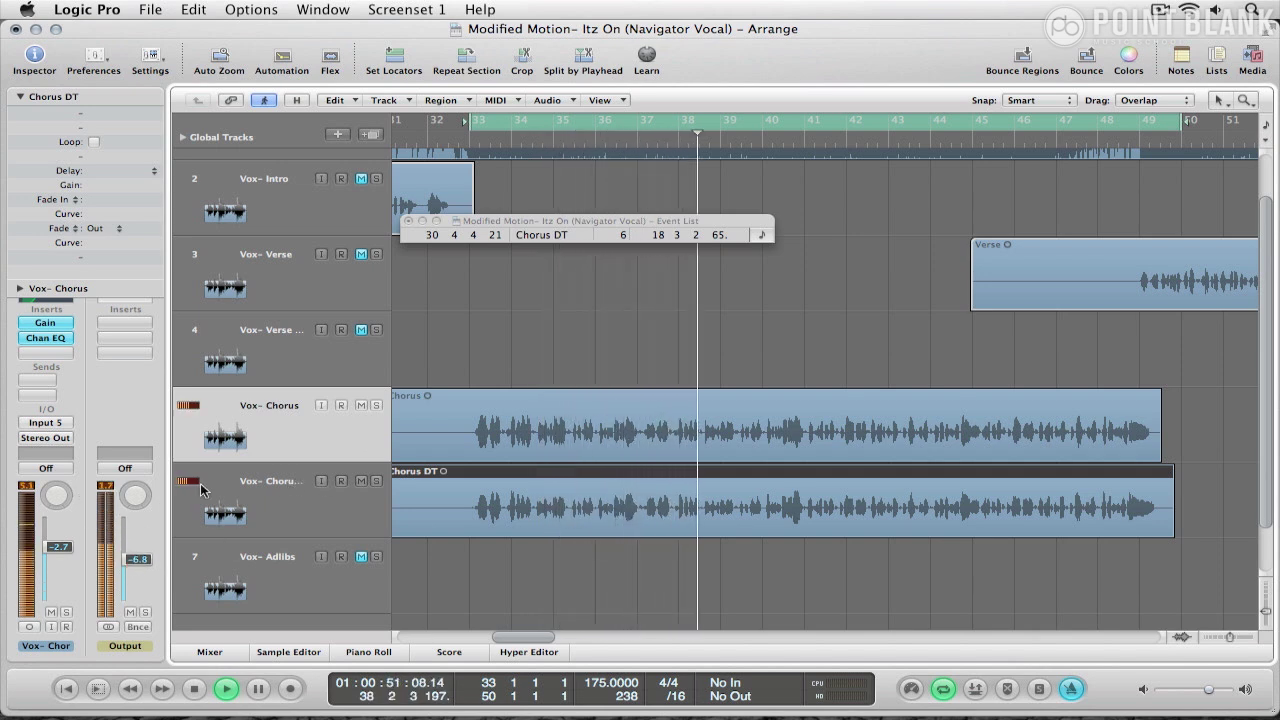
key(super+2)
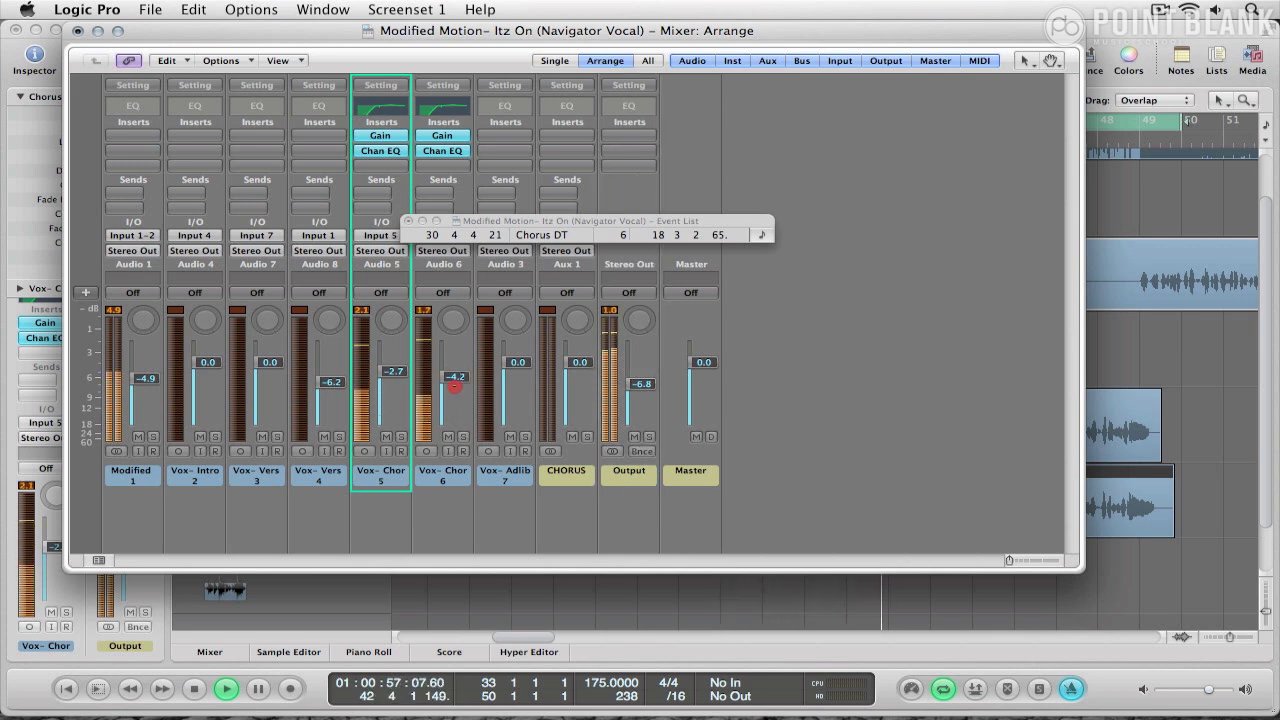
Step: Reset the peak meters, dismiss the Event List, and select Vox- Chor strips 5 and 6
drag(421, 497, 399, 356)
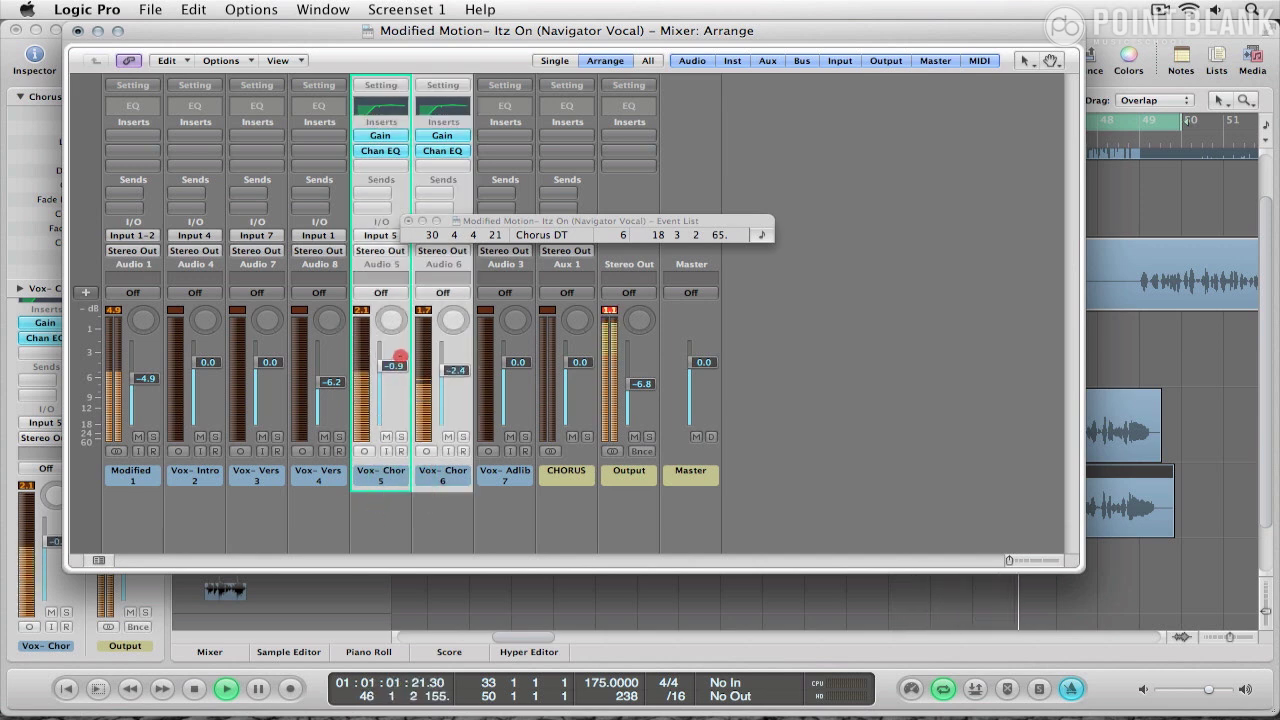
click(610, 312)
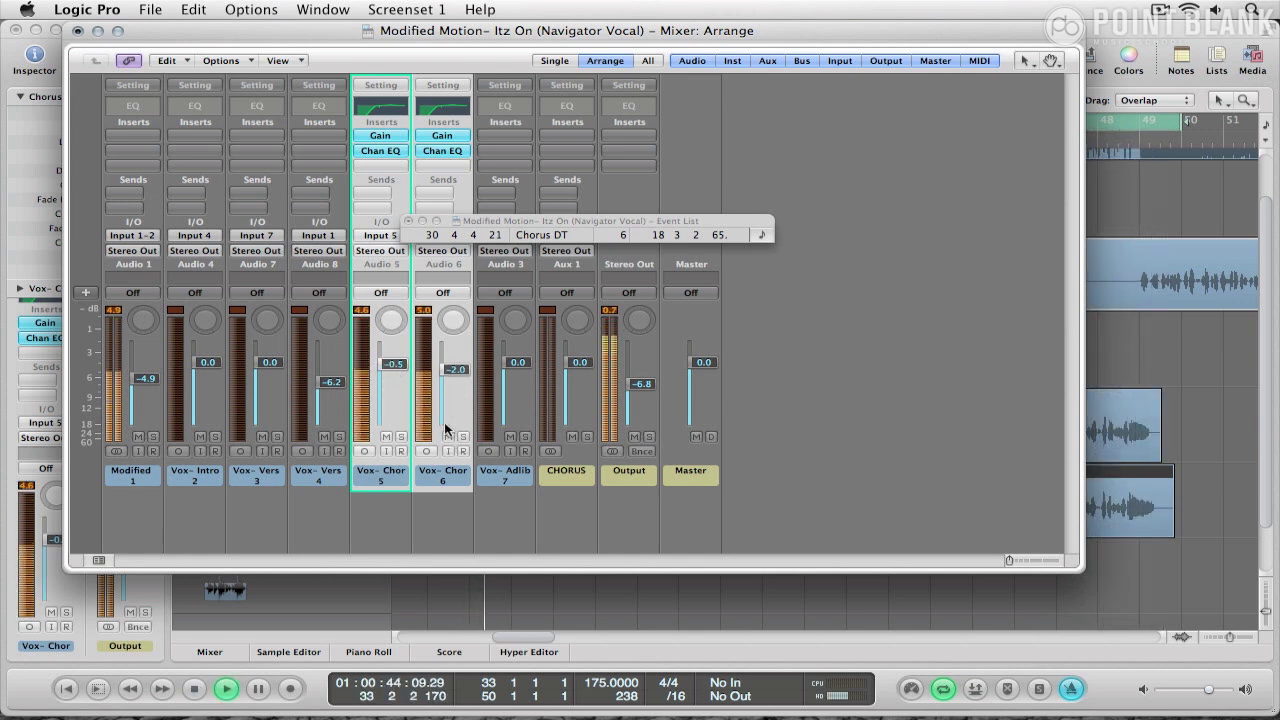
click(361, 310)
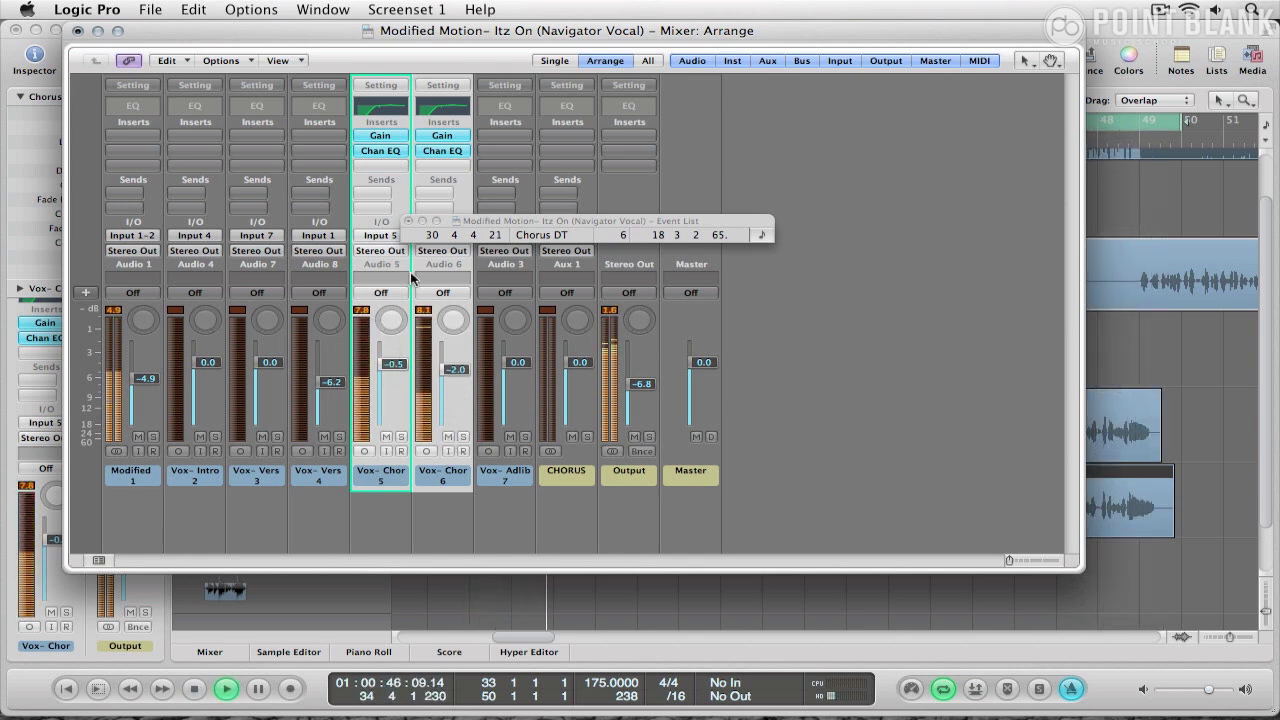
click(392, 535)
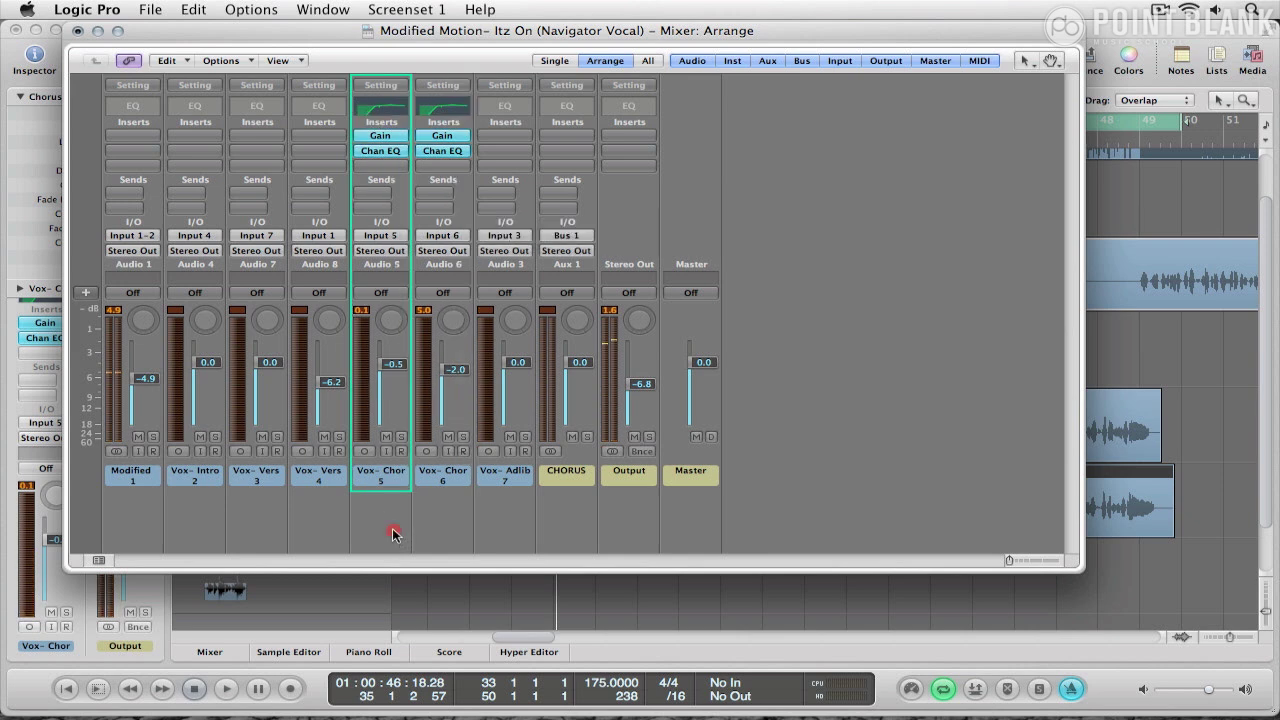
drag(392, 535, 455, 470)
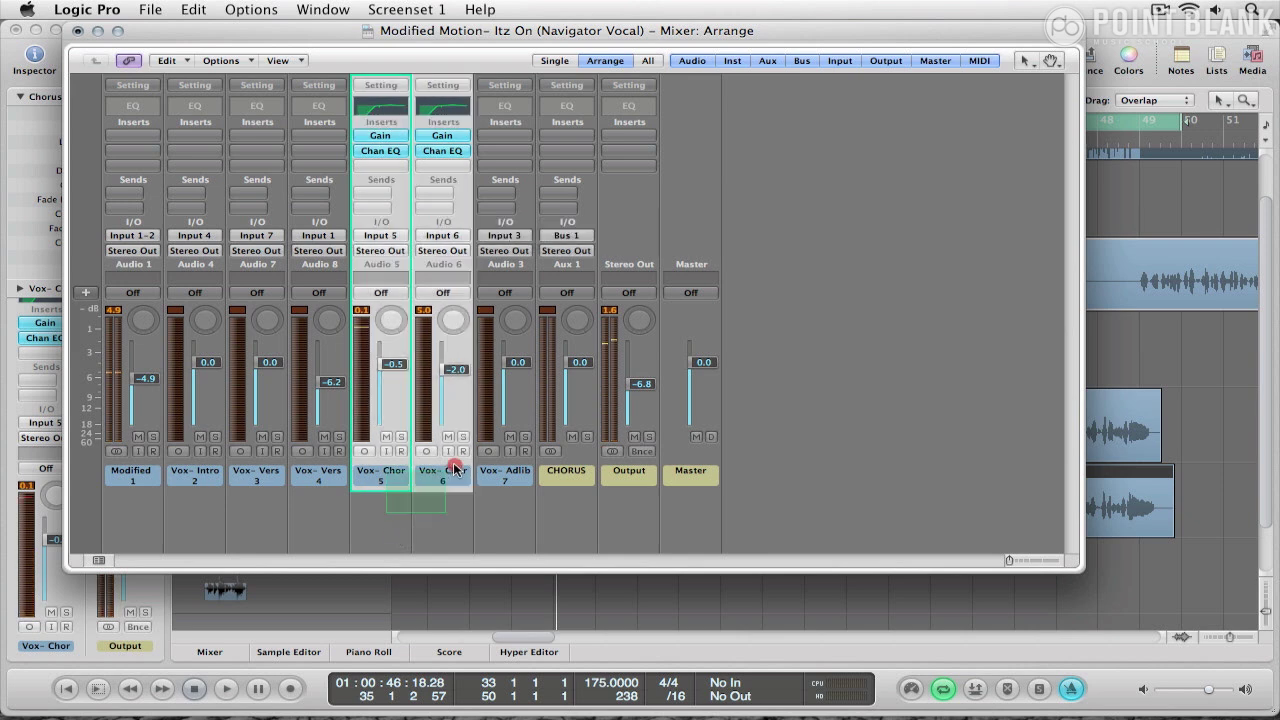
Step: Route both Vox- Chor outputs to Bus 1 (CHORUS) and play the chorus
click(380, 251)
click(395, 297)
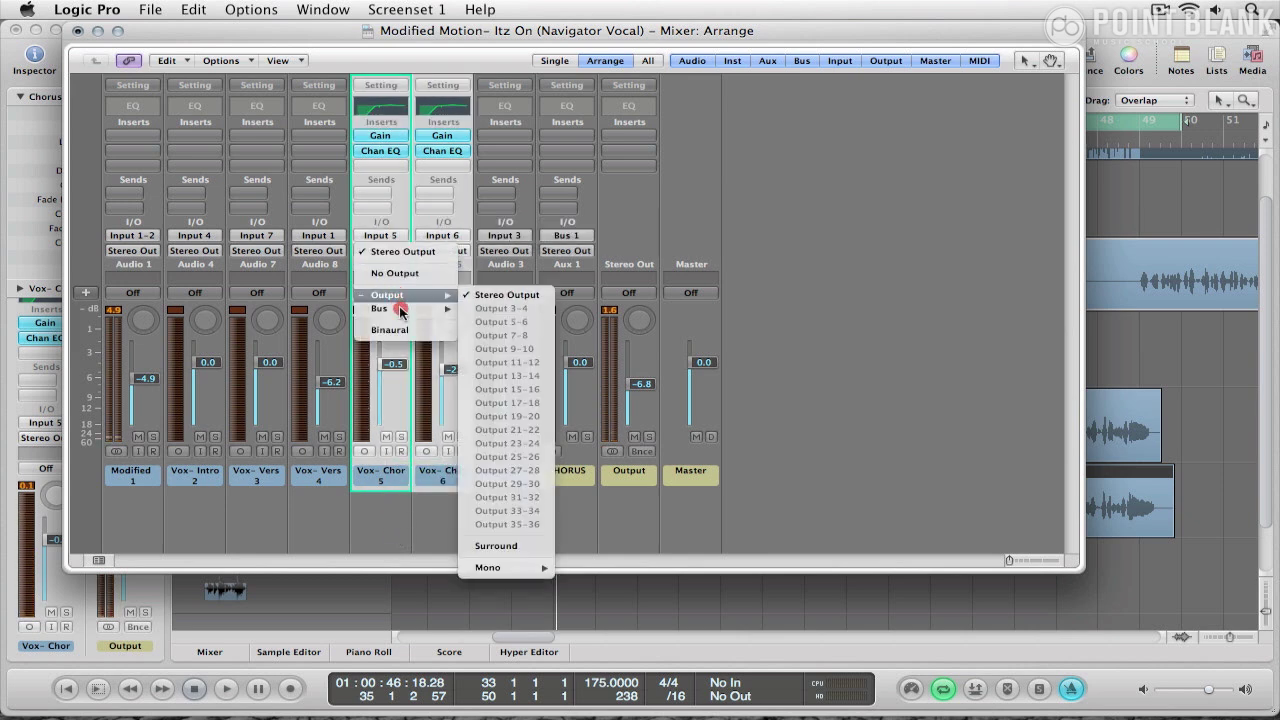
click(400, 310)
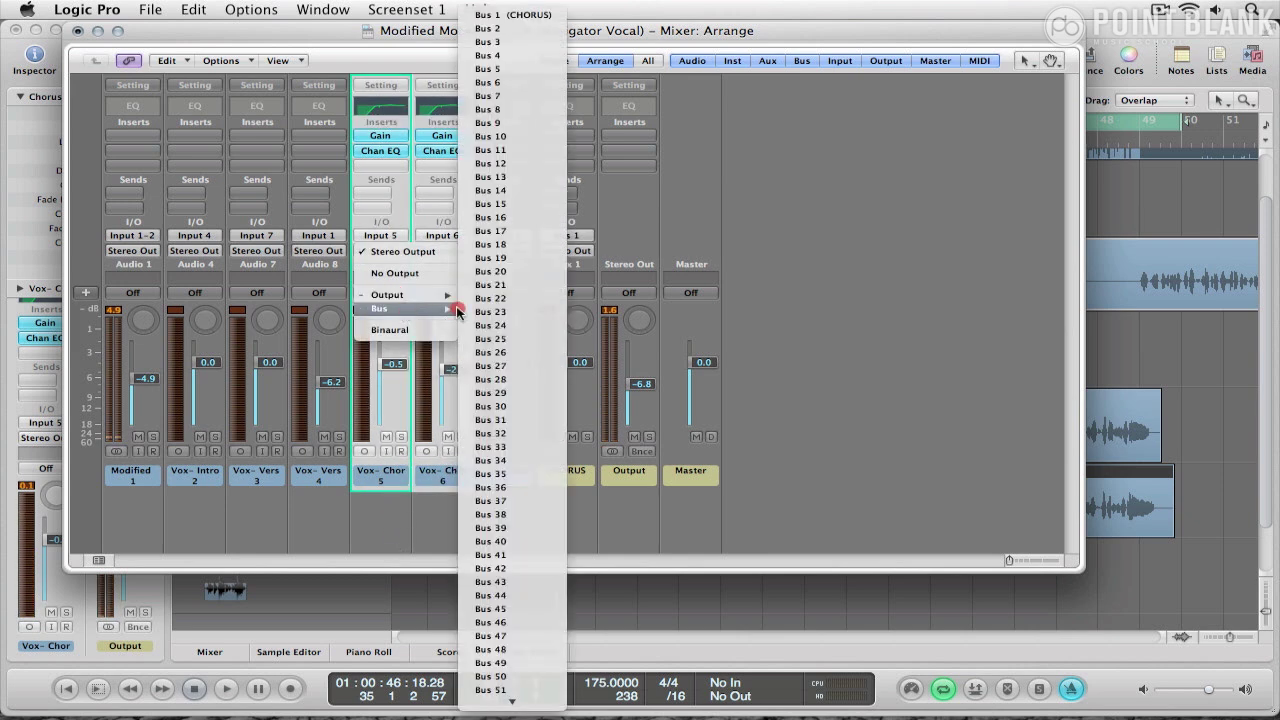
click(505, 16)
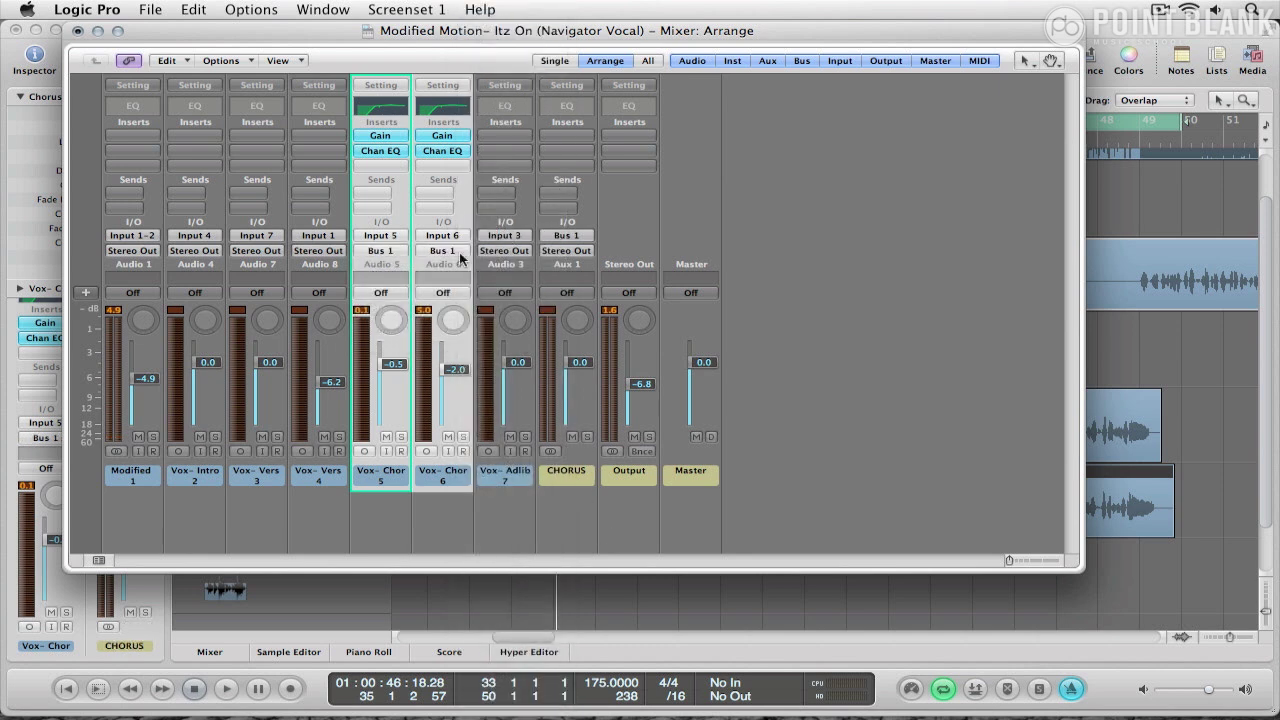
key(space)
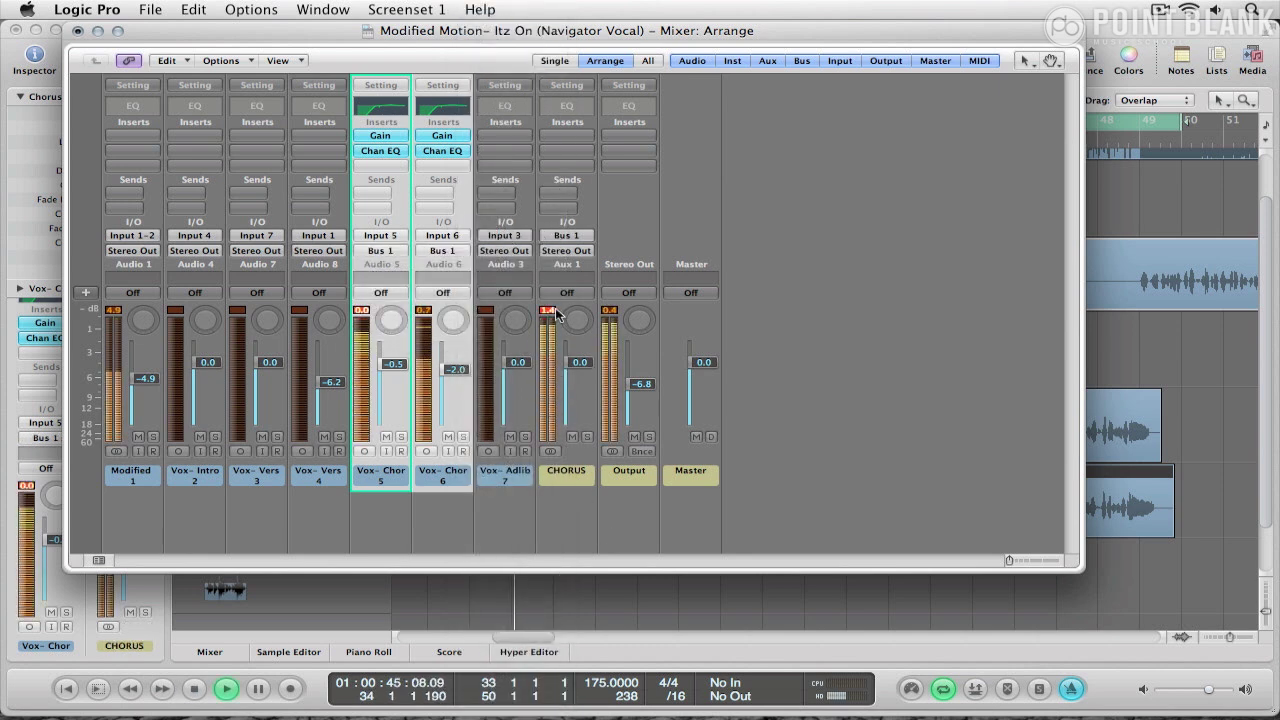
Step: Insert a stereo Compressor on the CHORUS aux and start playback to hear it
click(566, 138)
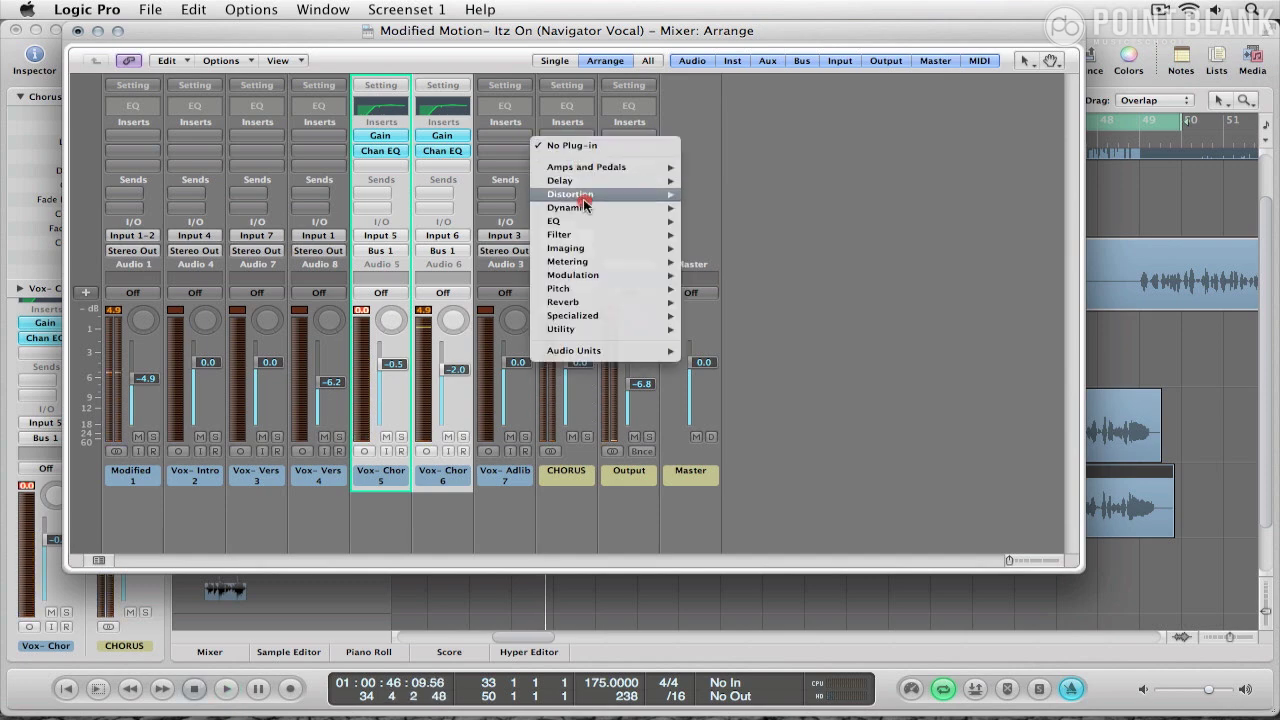
mouse_move(586, 208)
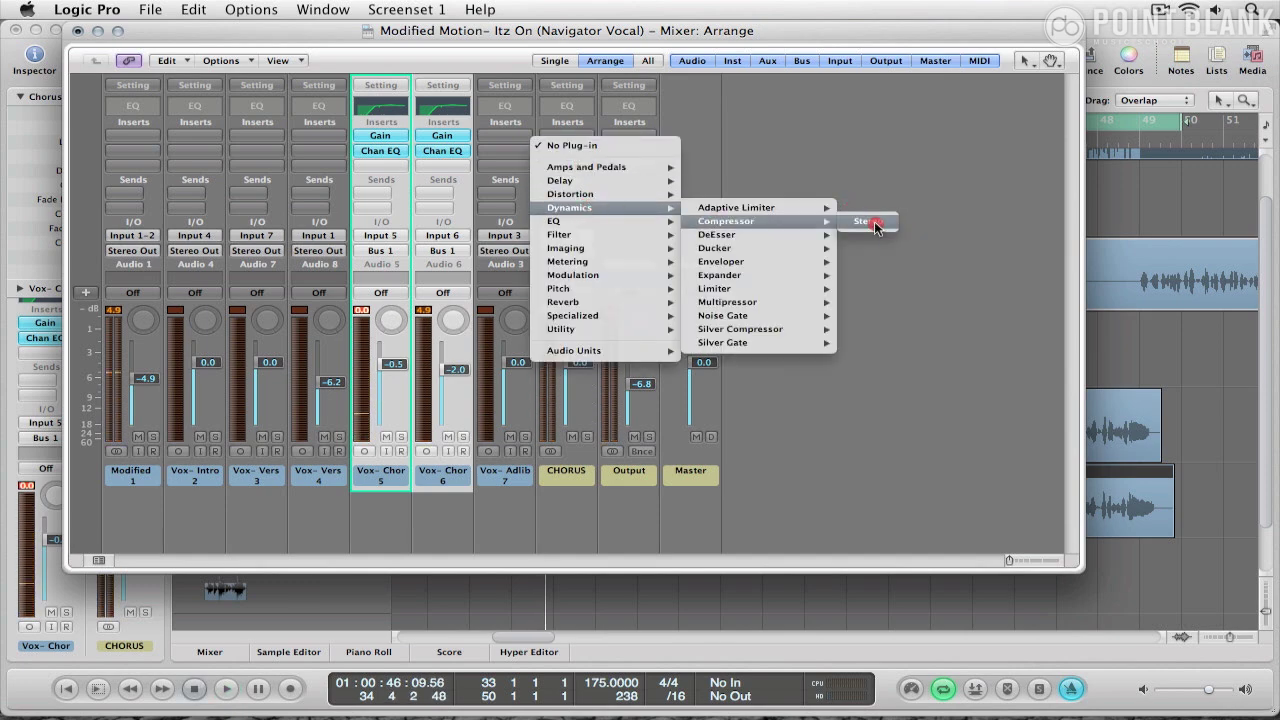
click(868, 222)
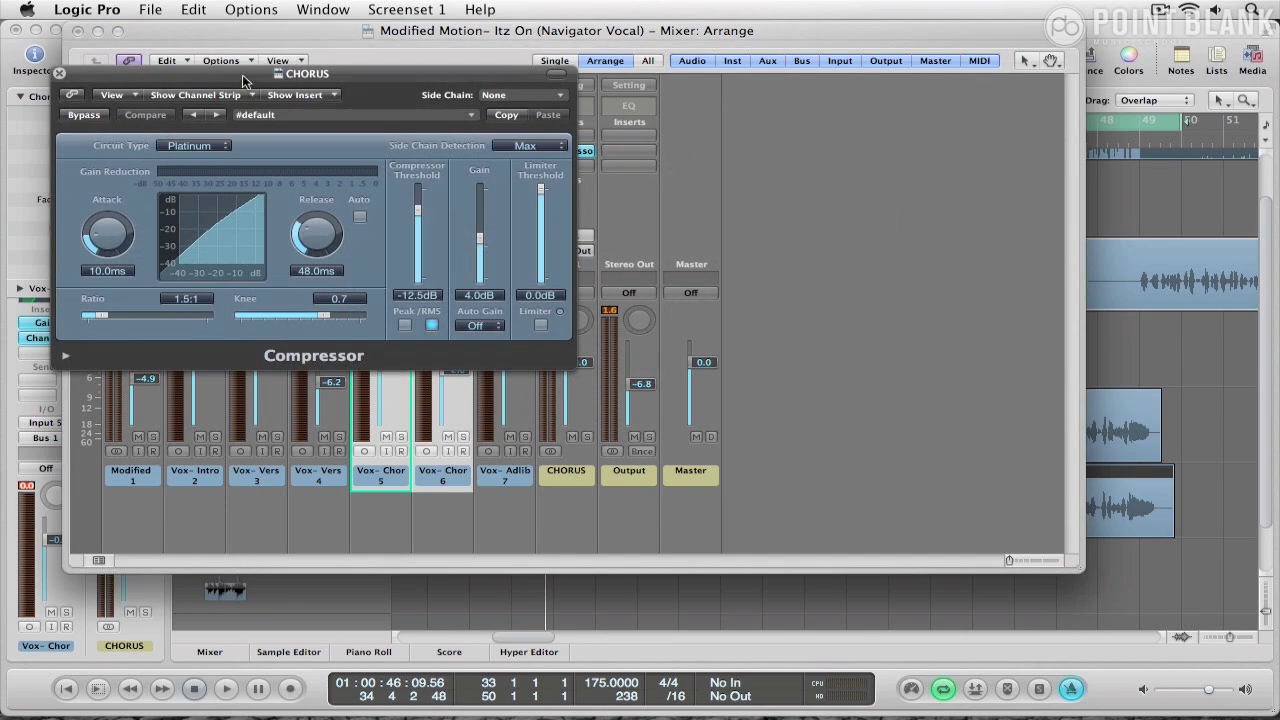
drag(243, 80, 516, 60)
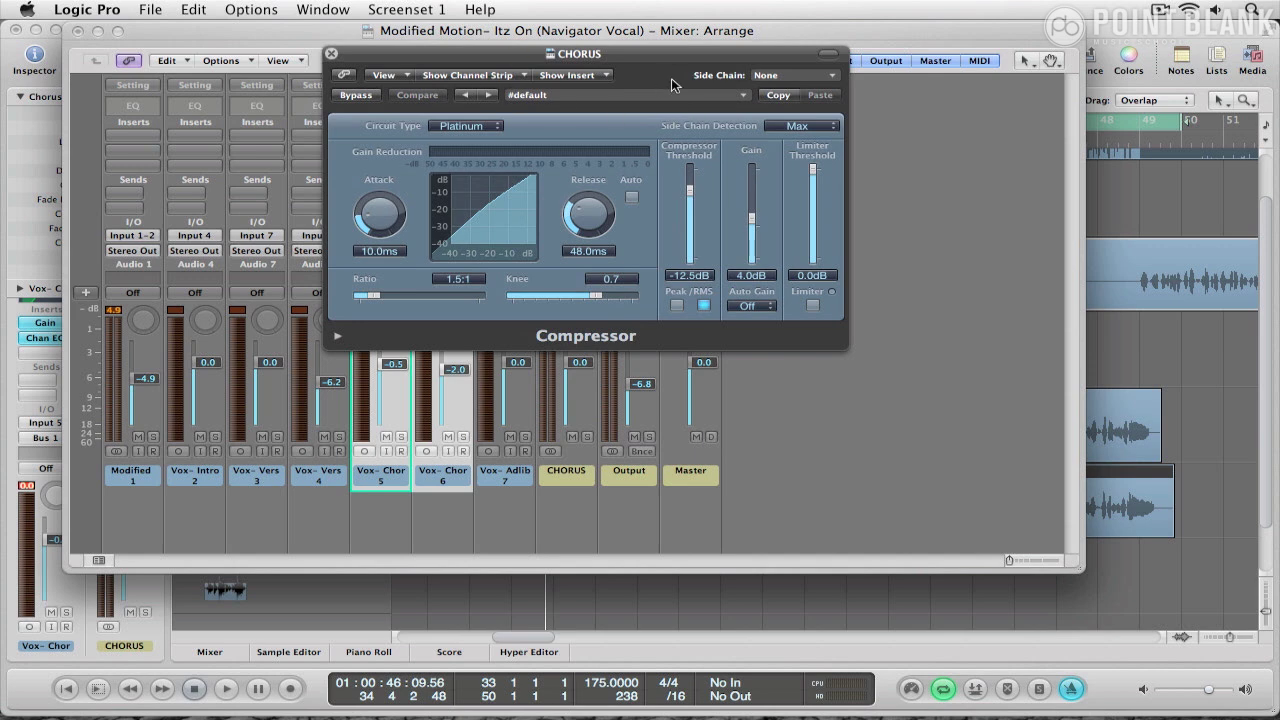
key(space)
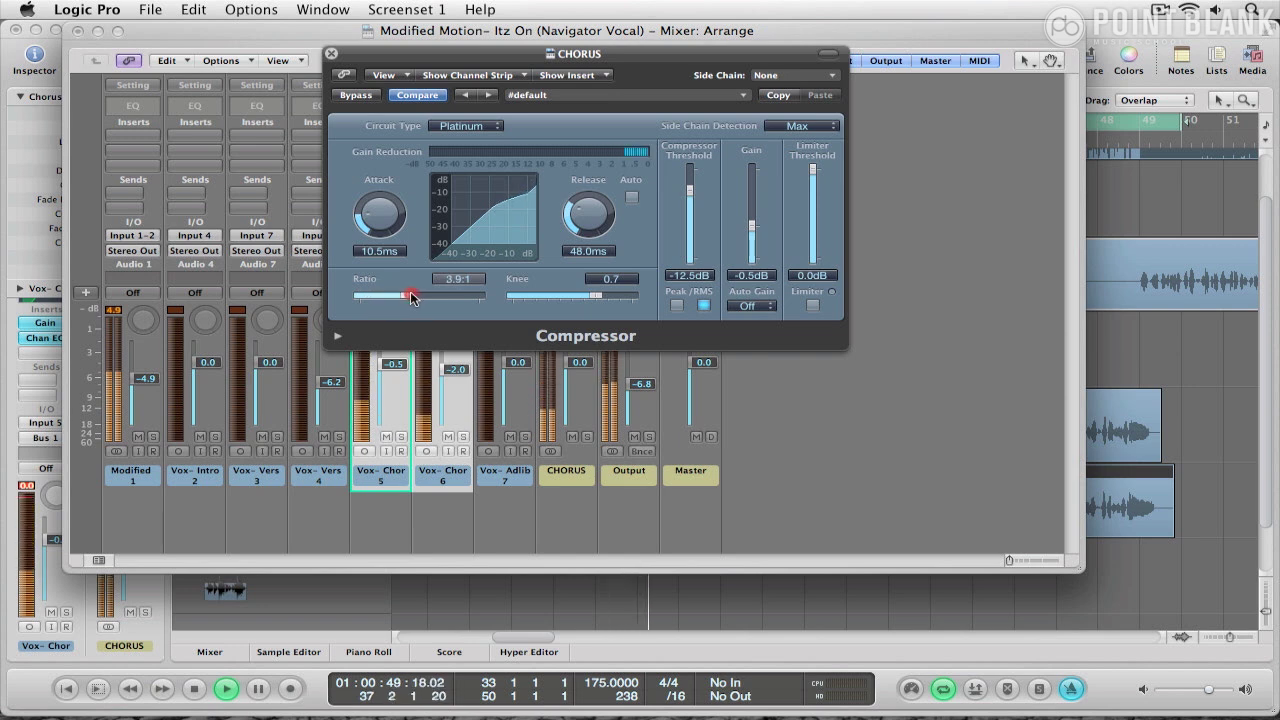
Step: Set the compressor to 4.4:1 ratio, -16 dB threshold, 3.5 dB gain and 32 ms attack
drag(415, 297, 417, 298)
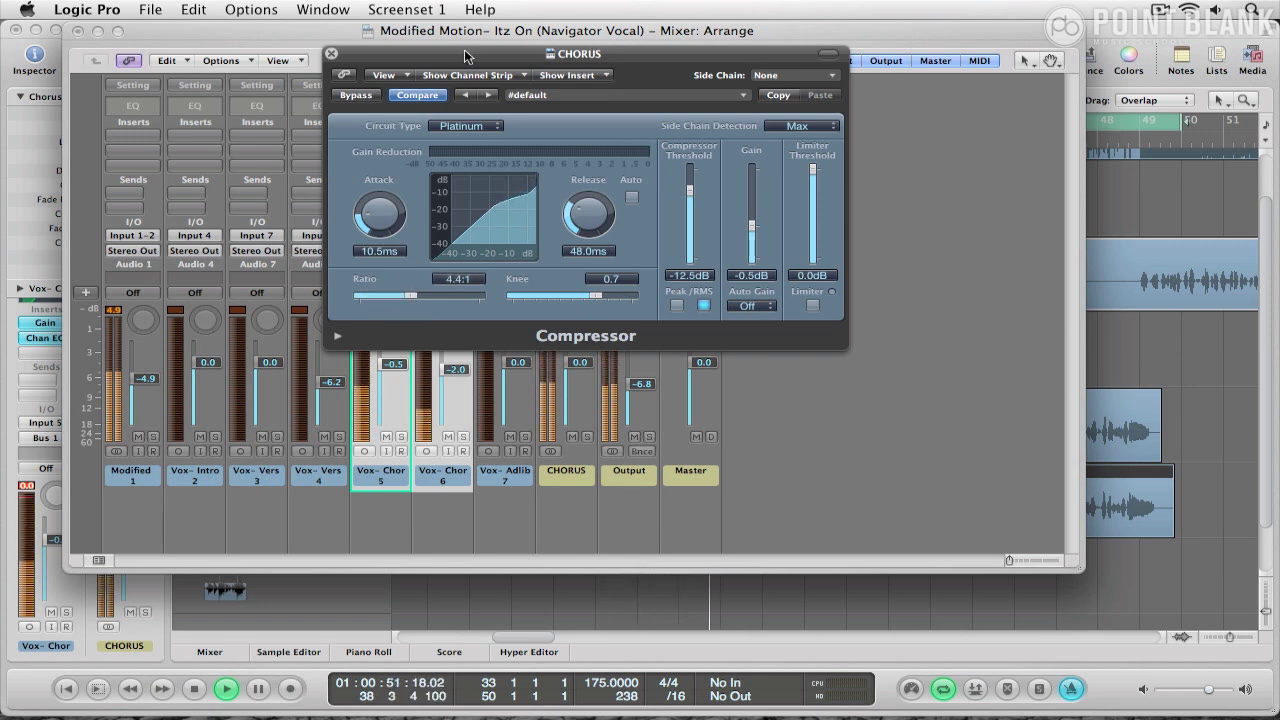
drag(464, 56, 455, 51)
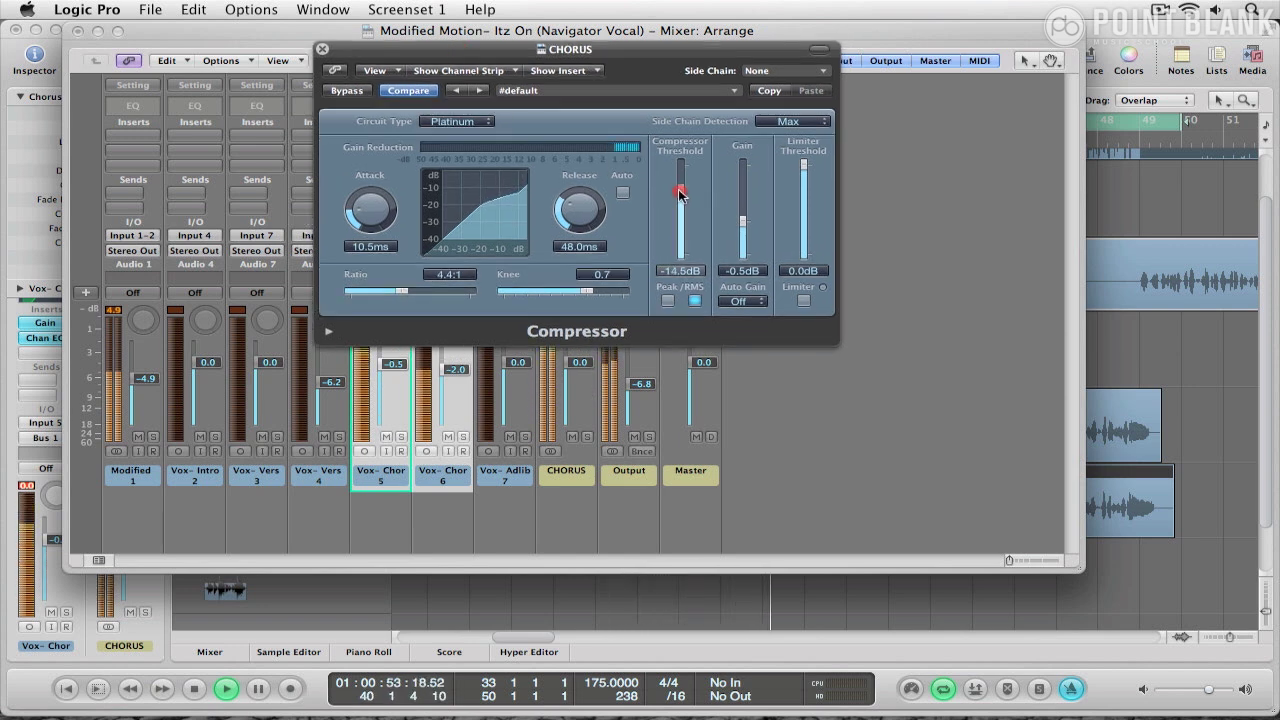
drag(680, 195, 681, 194)
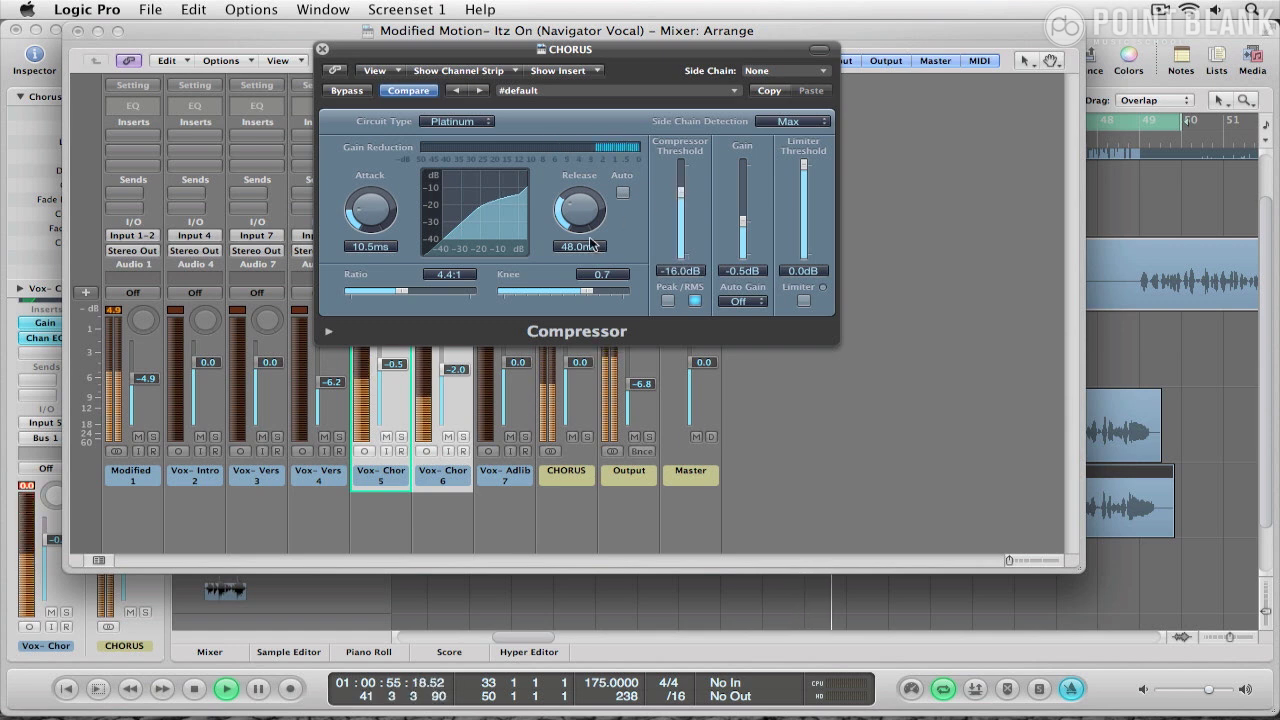
drag(747, 225, 749, 219)
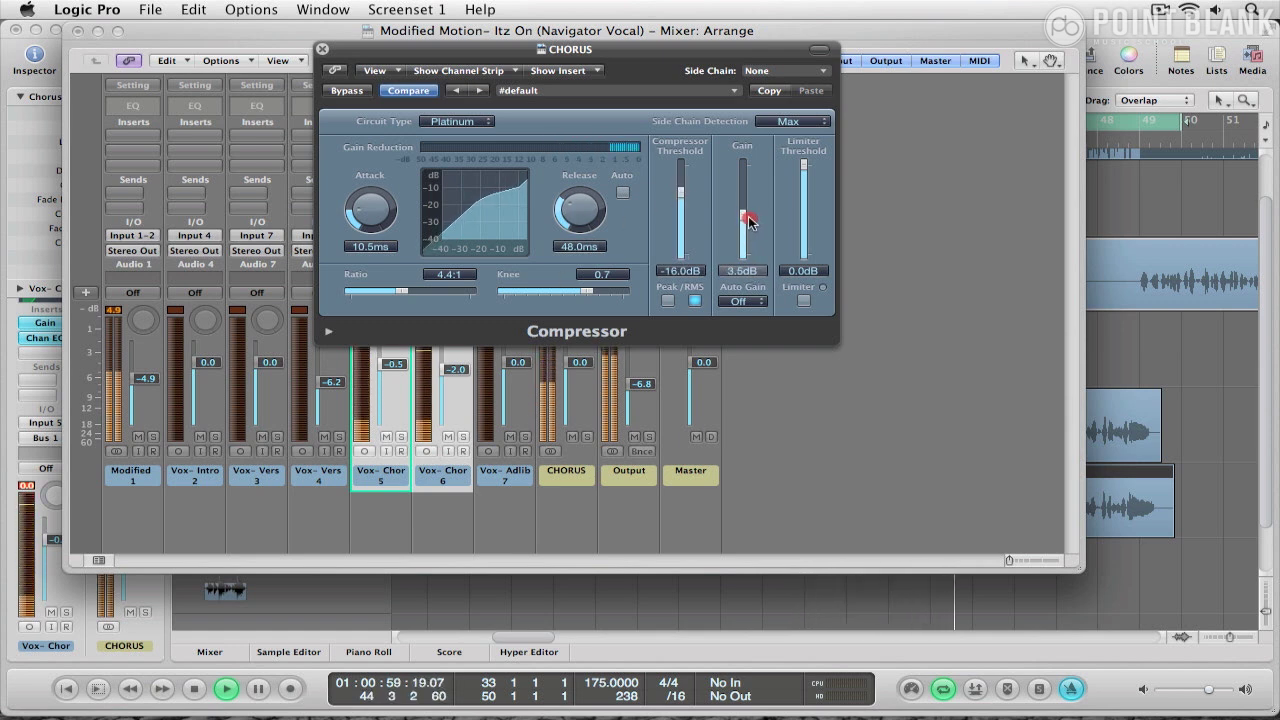
drag(372, 214, 374, 221)
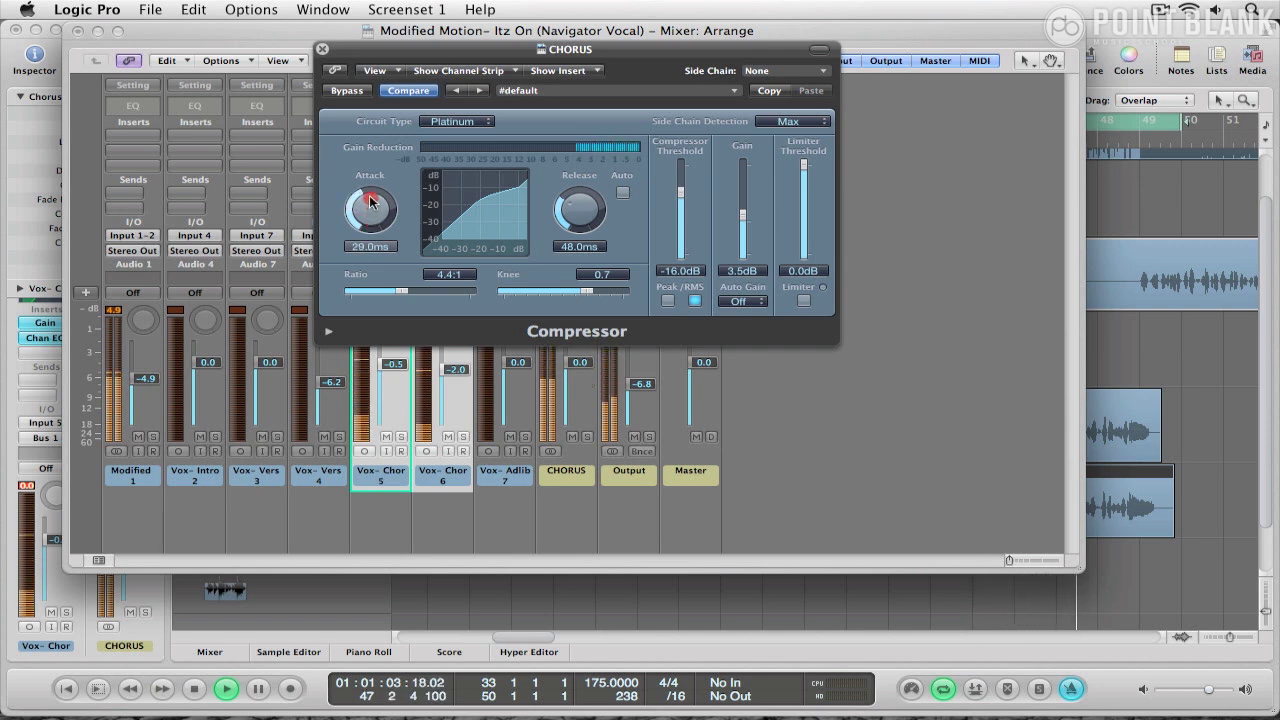
drag(370, 201, 371, 197)
drag(388, 52, 827, 113)
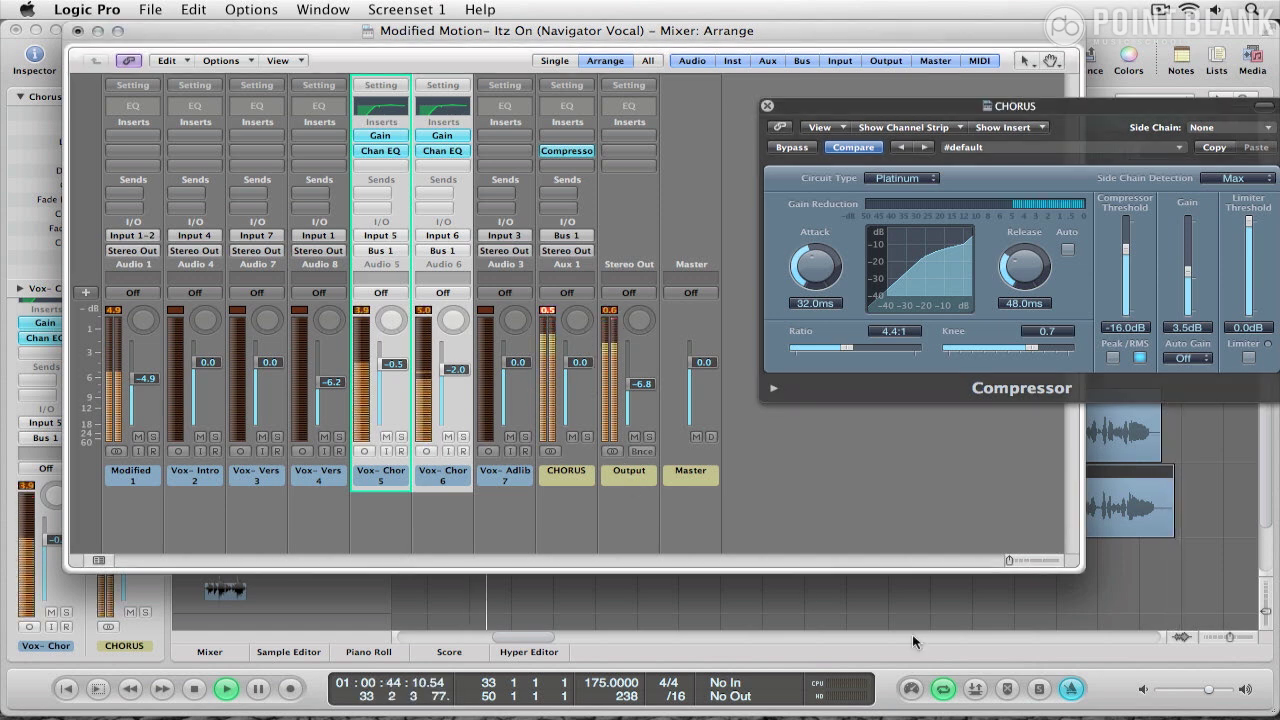
click(1071, 689)
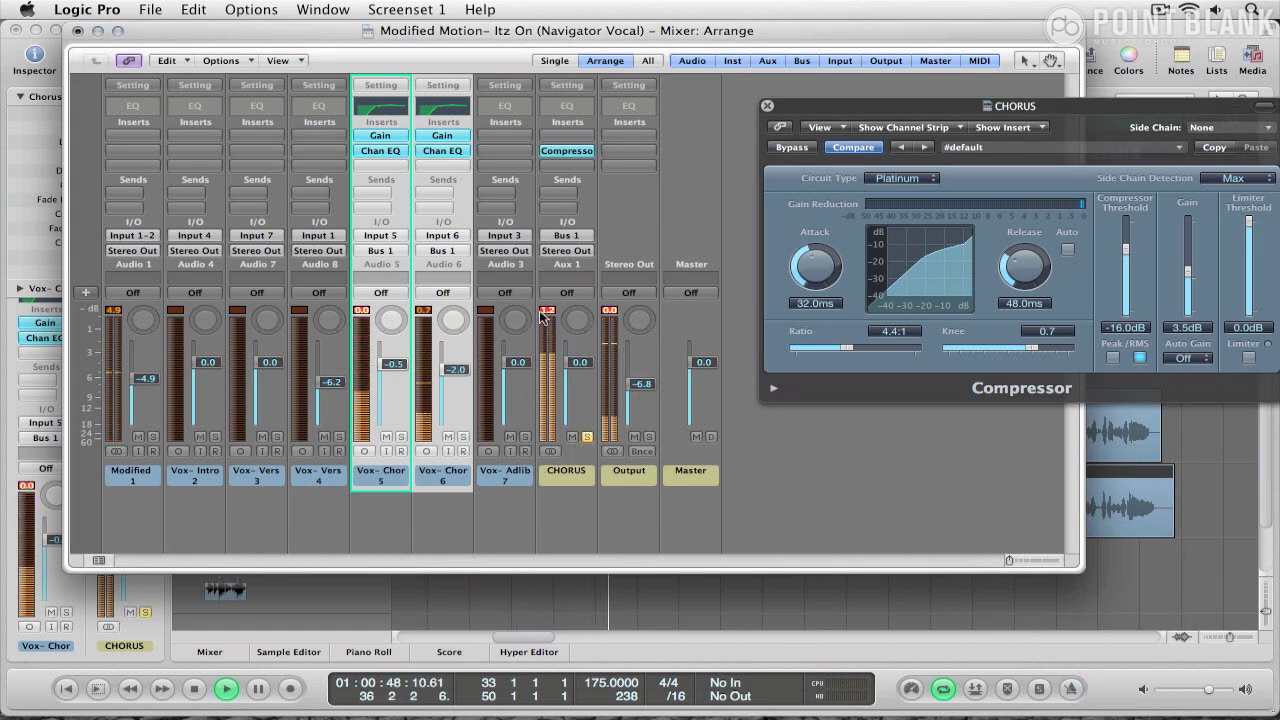
drag(851, 105, 881, 102)
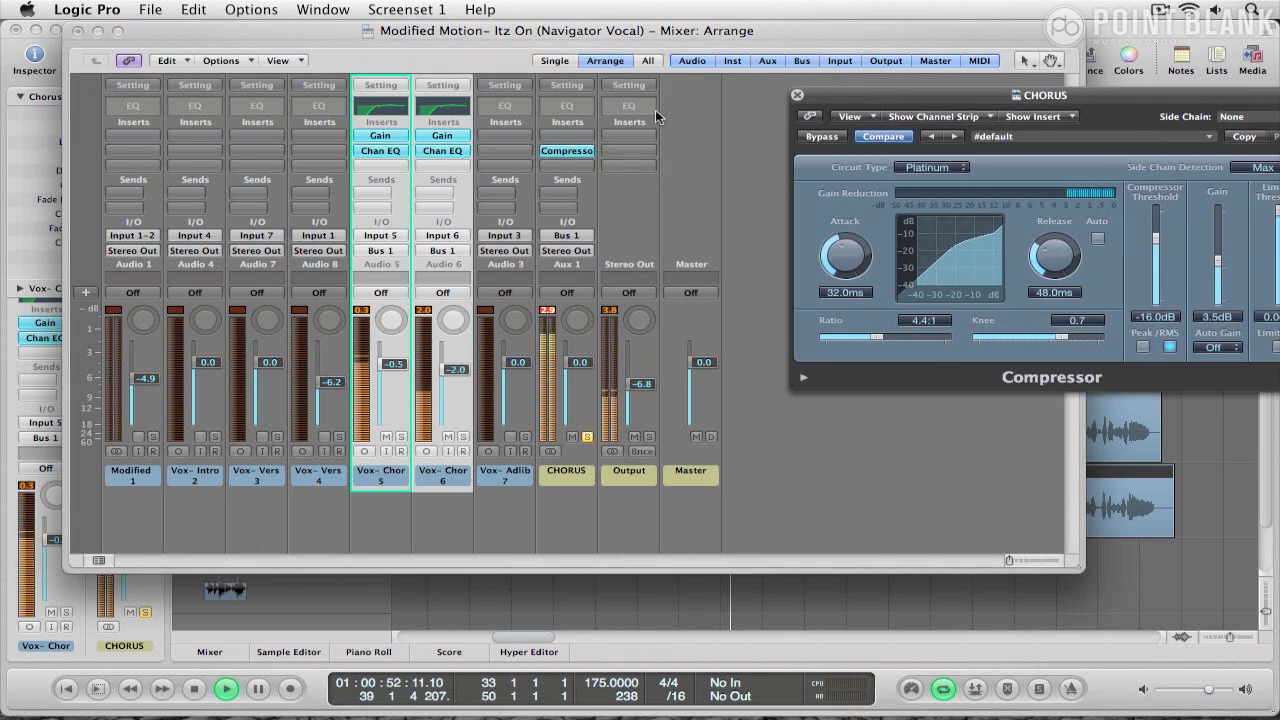
Step: Add a Channel EQ to the CHORUS aux with a high-resolution analyzer and an enlarged window
double_click(562, 110)
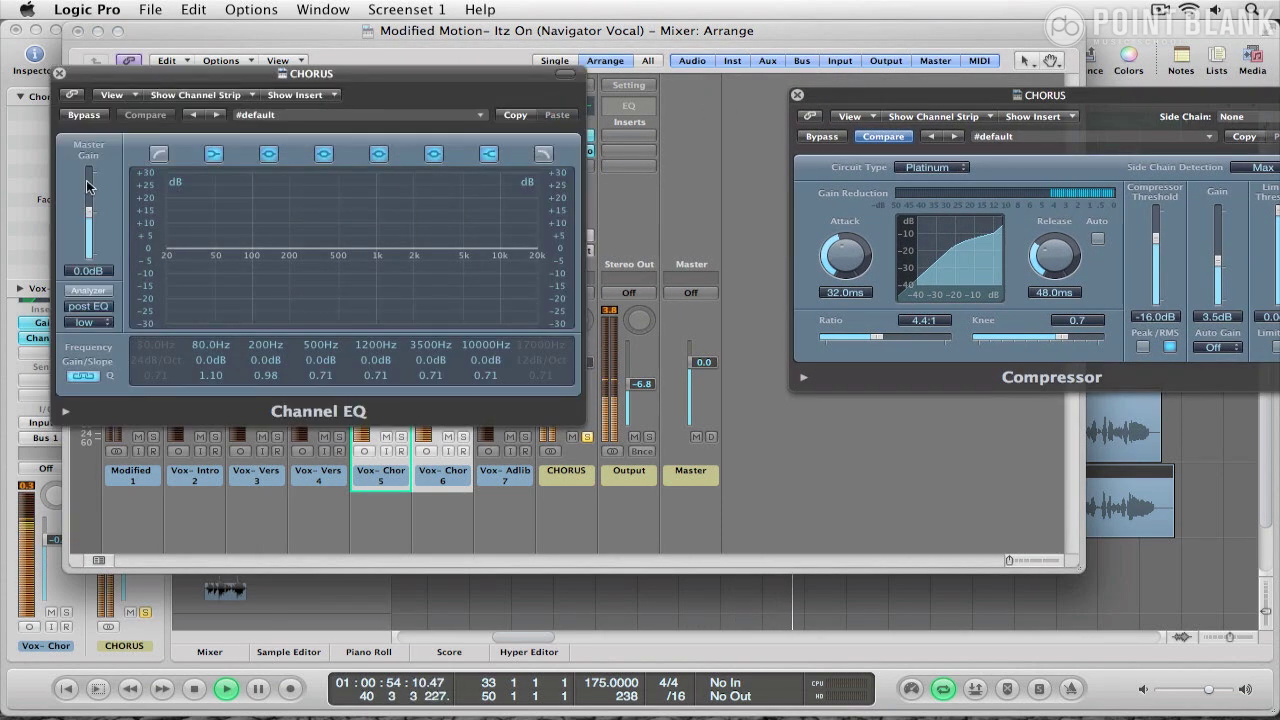
drag(184, 83, 324, 54)
click(232, 262)
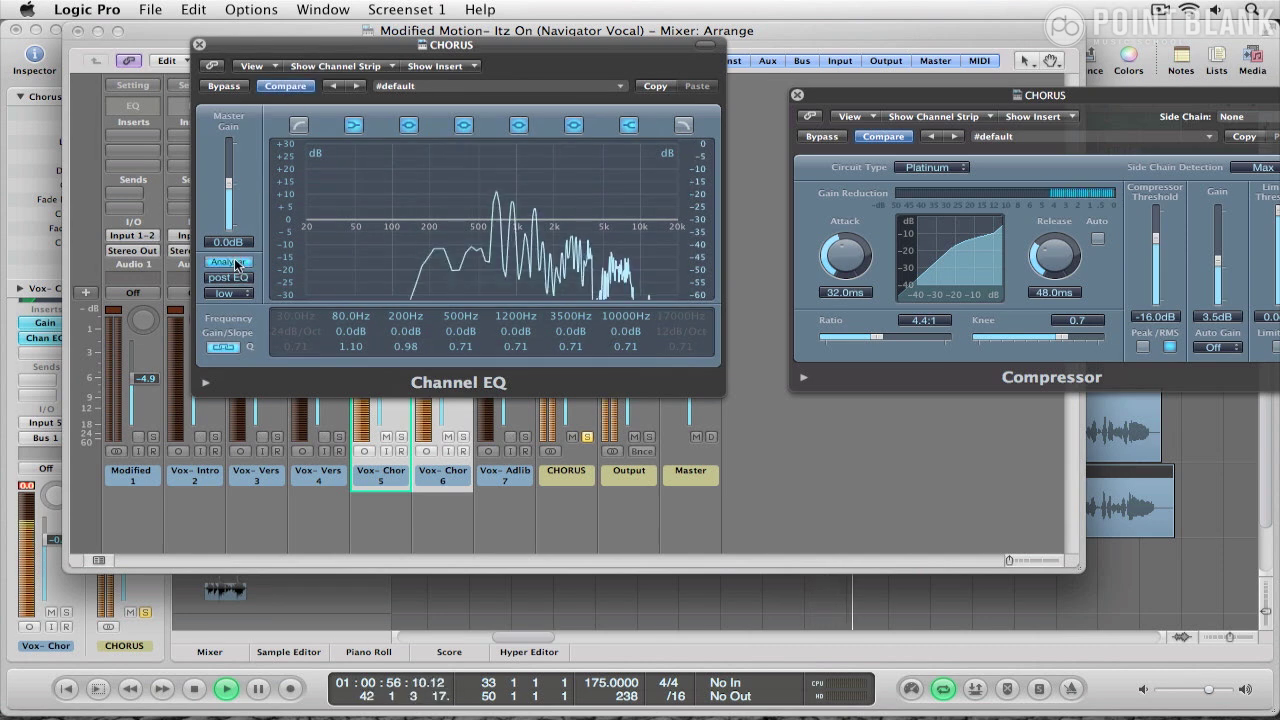
click(227, 294)
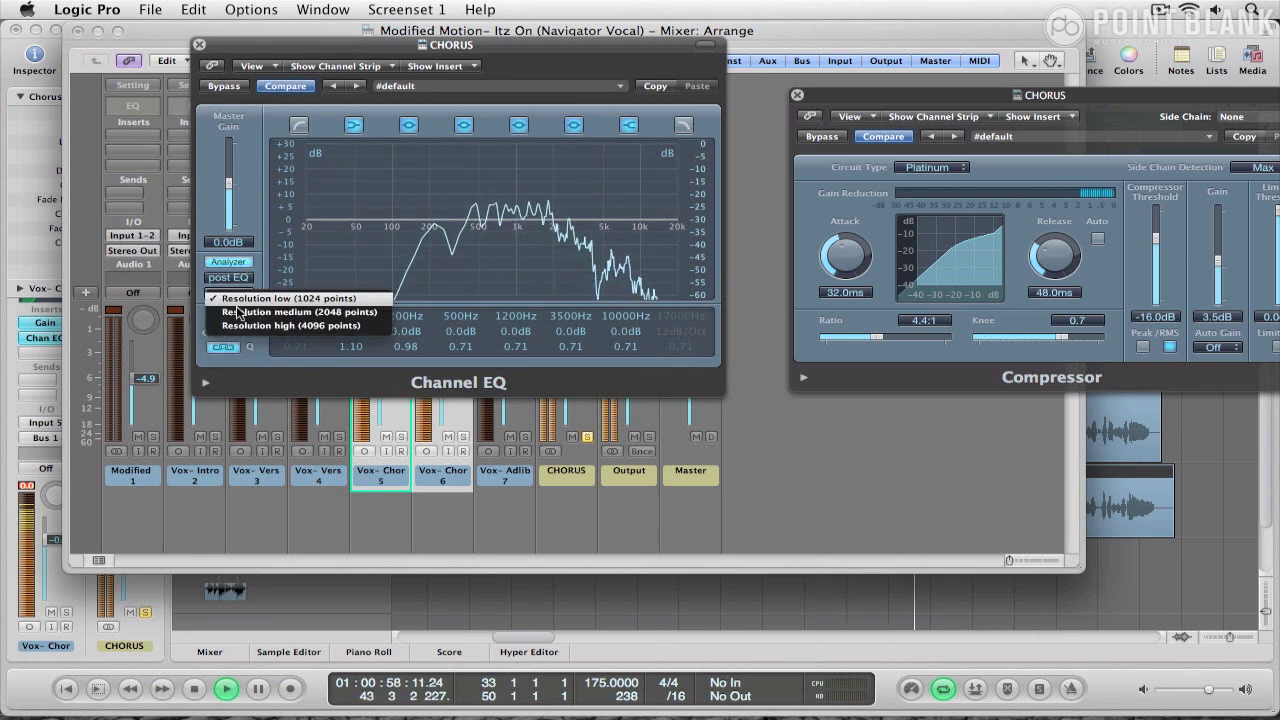
click(251, 327)
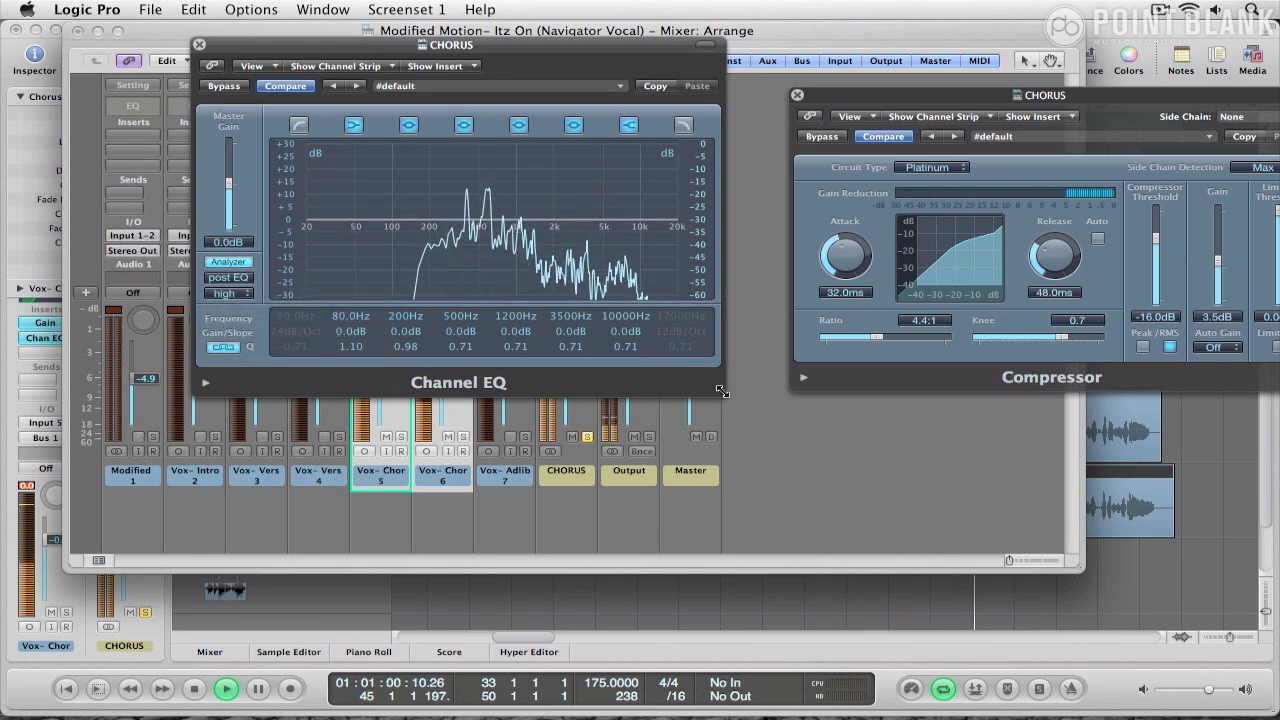
drag(700, 400, 845, 437)
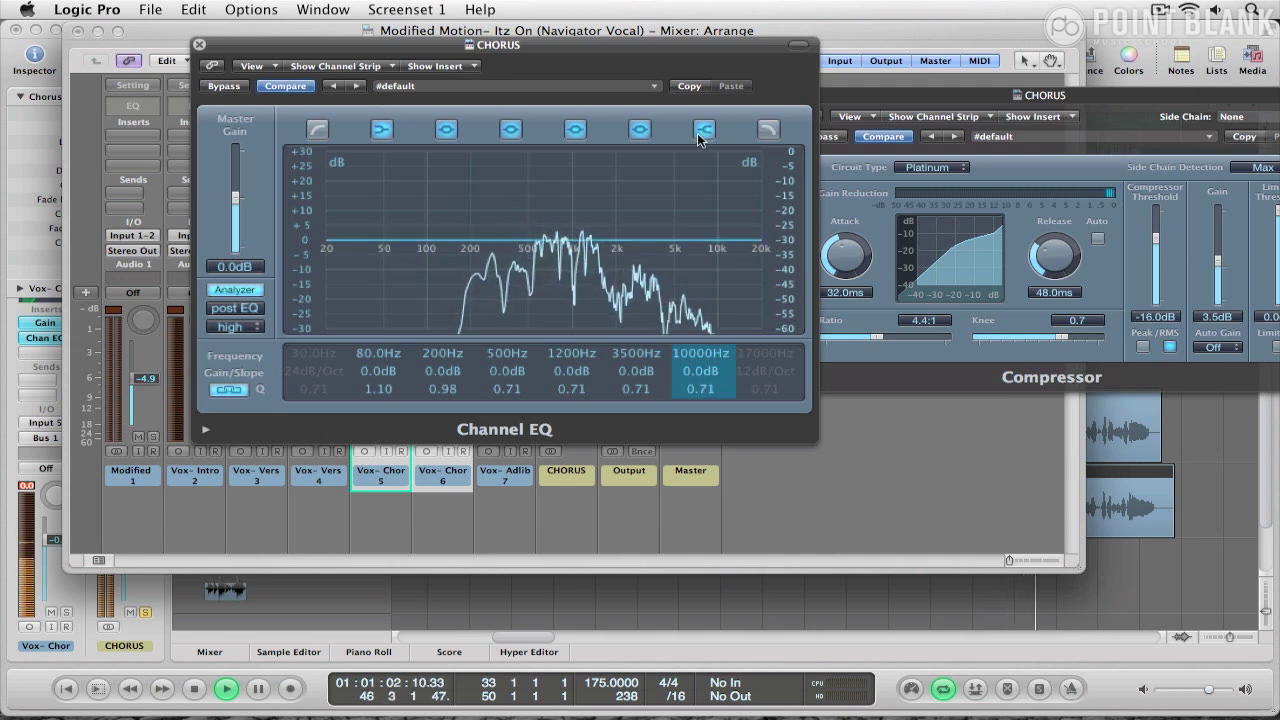
drag(700, 358, 575, 345)
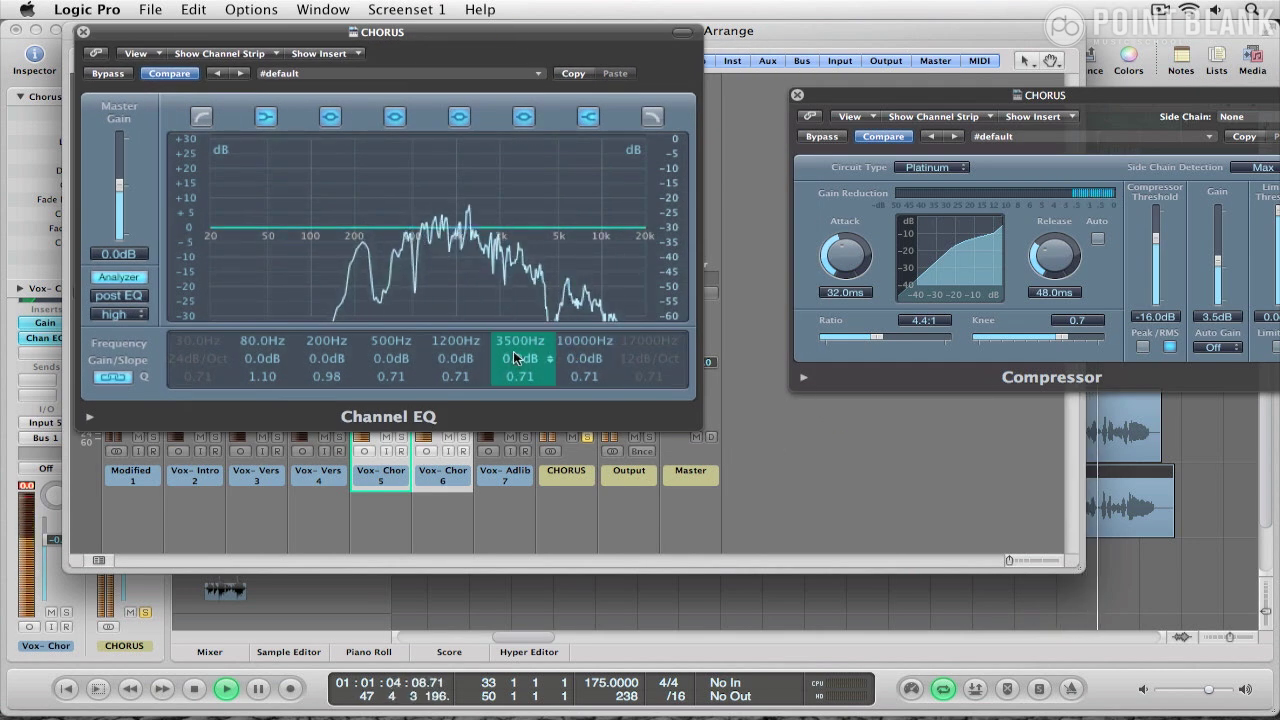
Step: Boost the EQ +2.5 dB around 3800 Hz and enable a 120 Hz low cut
mouse_move(512, 382)
mouse_down()
mouse_move(510, 366)
mouse_move(515, 376)
mouse_up()
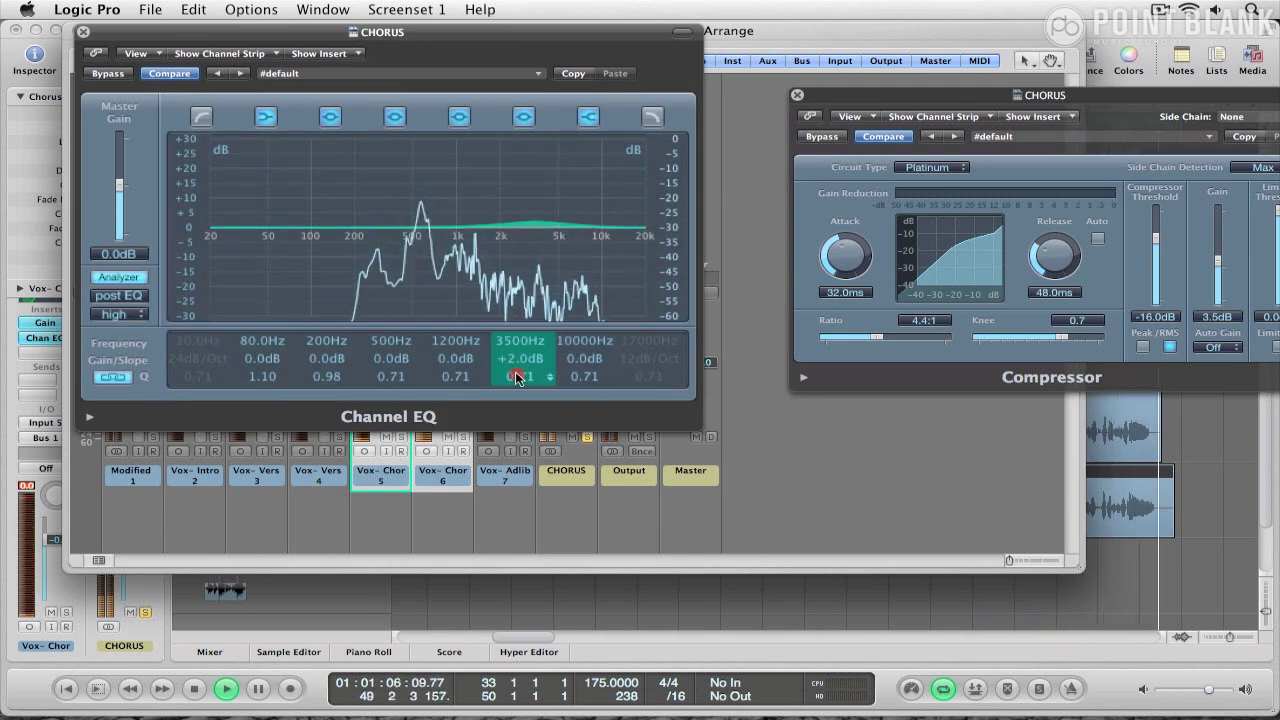
click(205, 116)
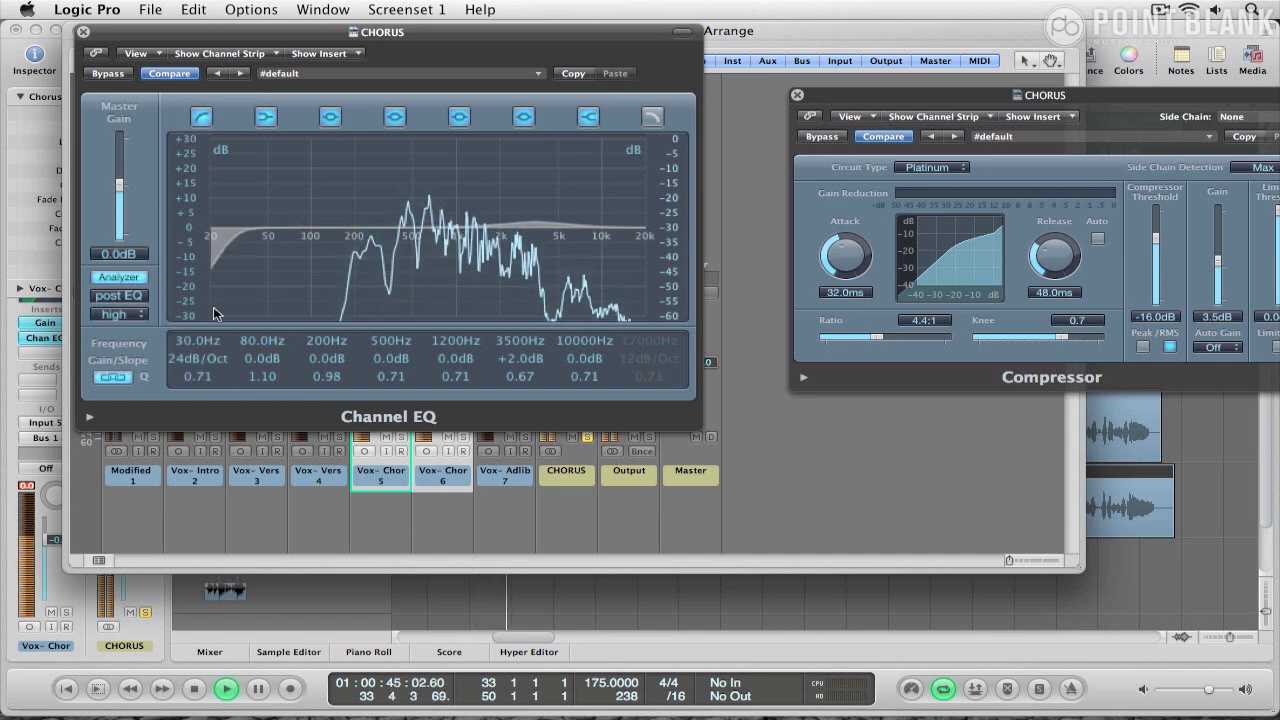
drag(185, 285, 200, 283)
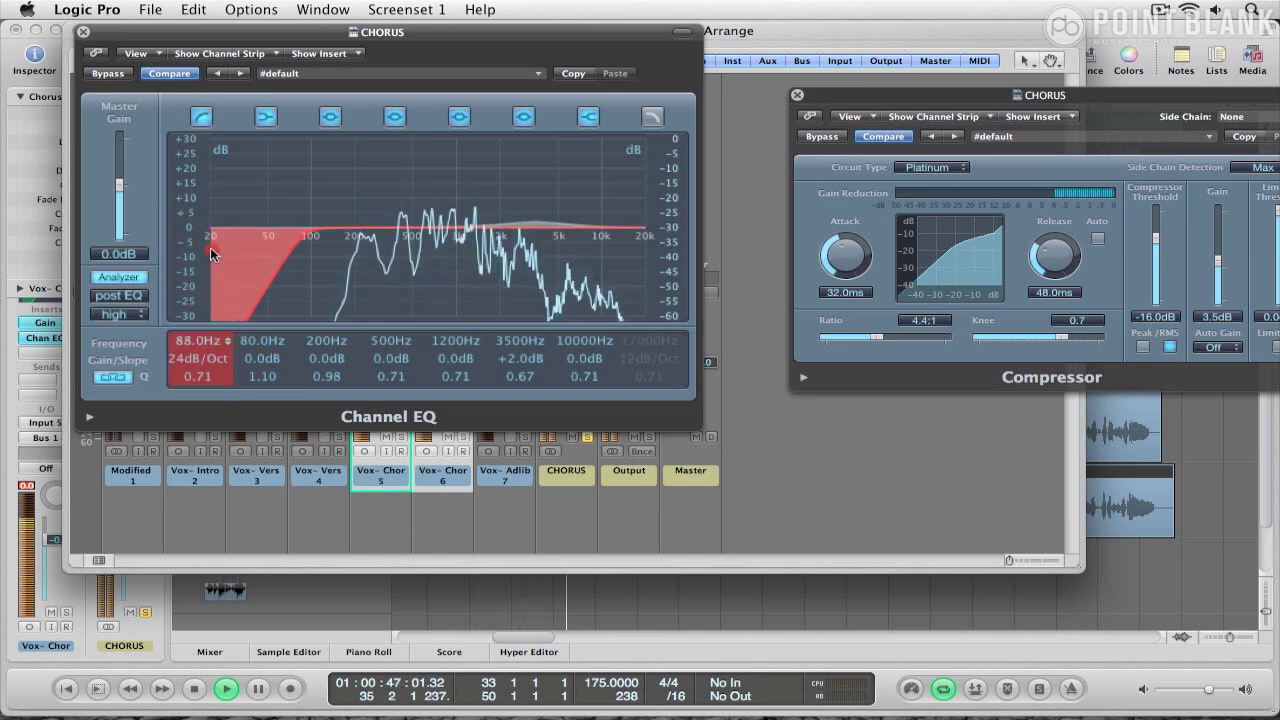
drag(210, 247, 226, 236)
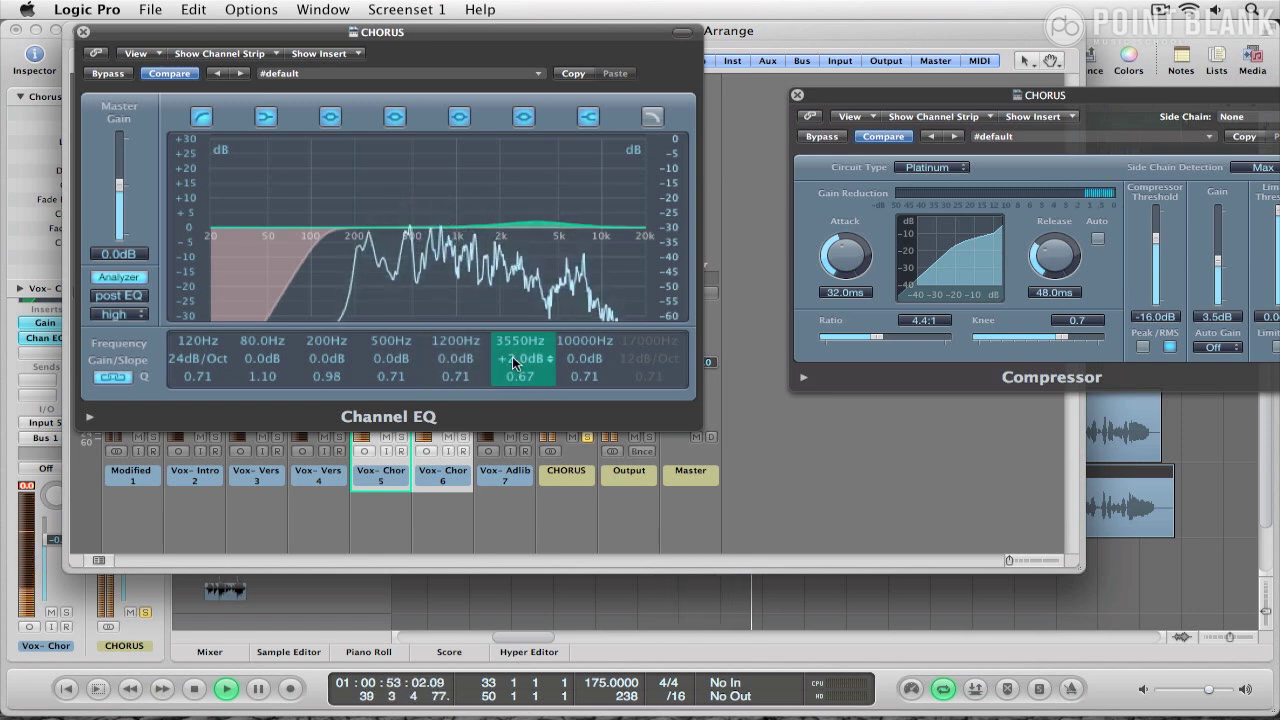
drag(512, 345, 512, 337)
drag(937, 97, 722, 82)
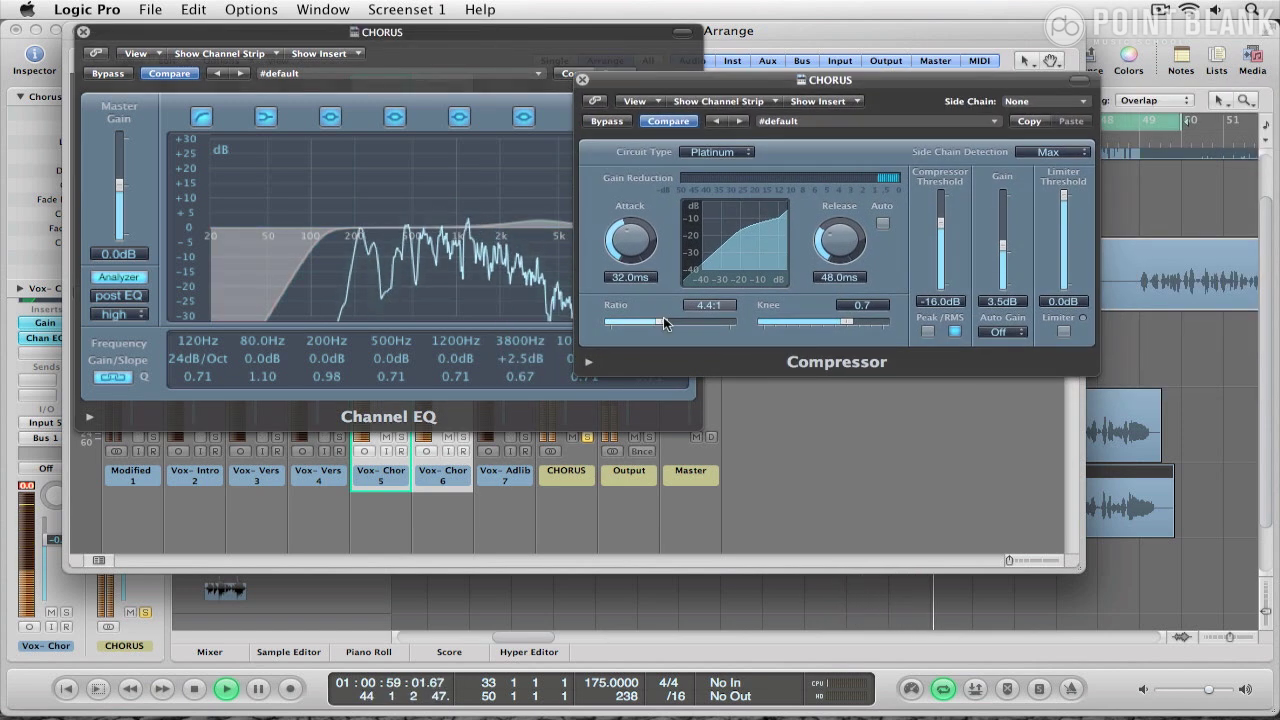
Step: Raise the compressor ratio to 6.1:1, compare with bypass, and lower the low cut to 88 Hz
drag(662, 319, 670, 323)
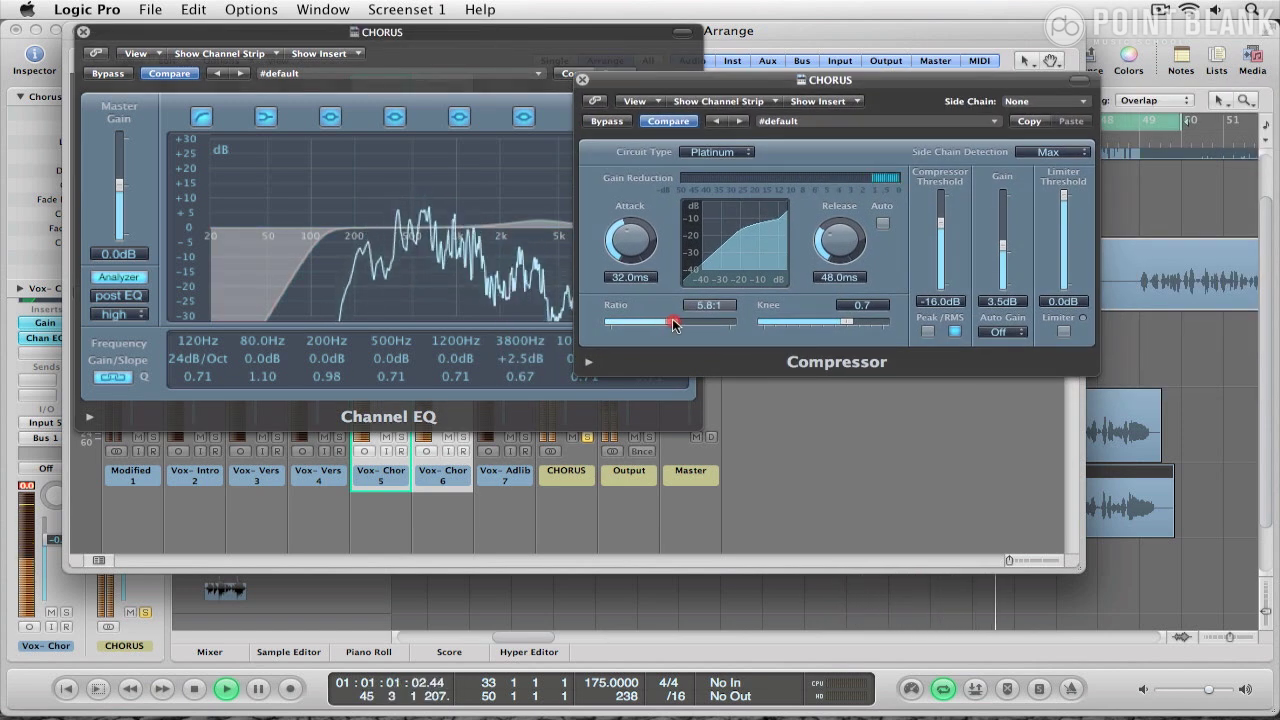
click(619, 128)
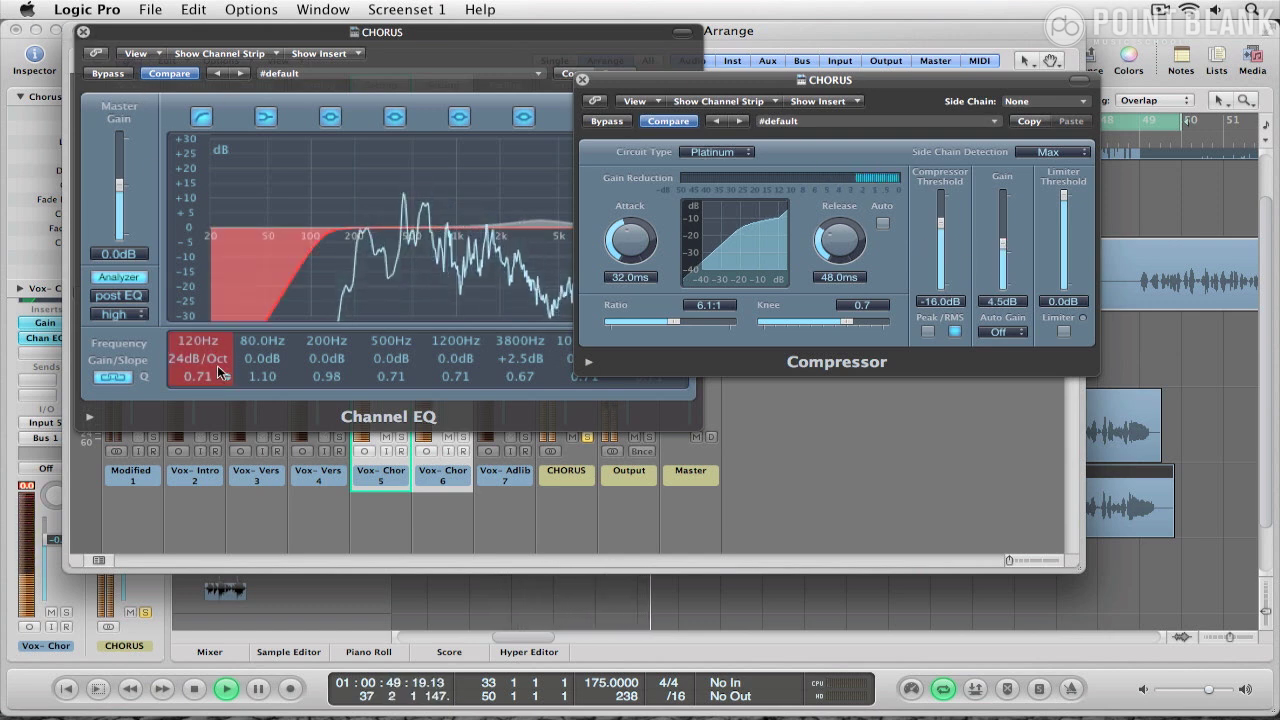
drag(203, 339, 203, 367)
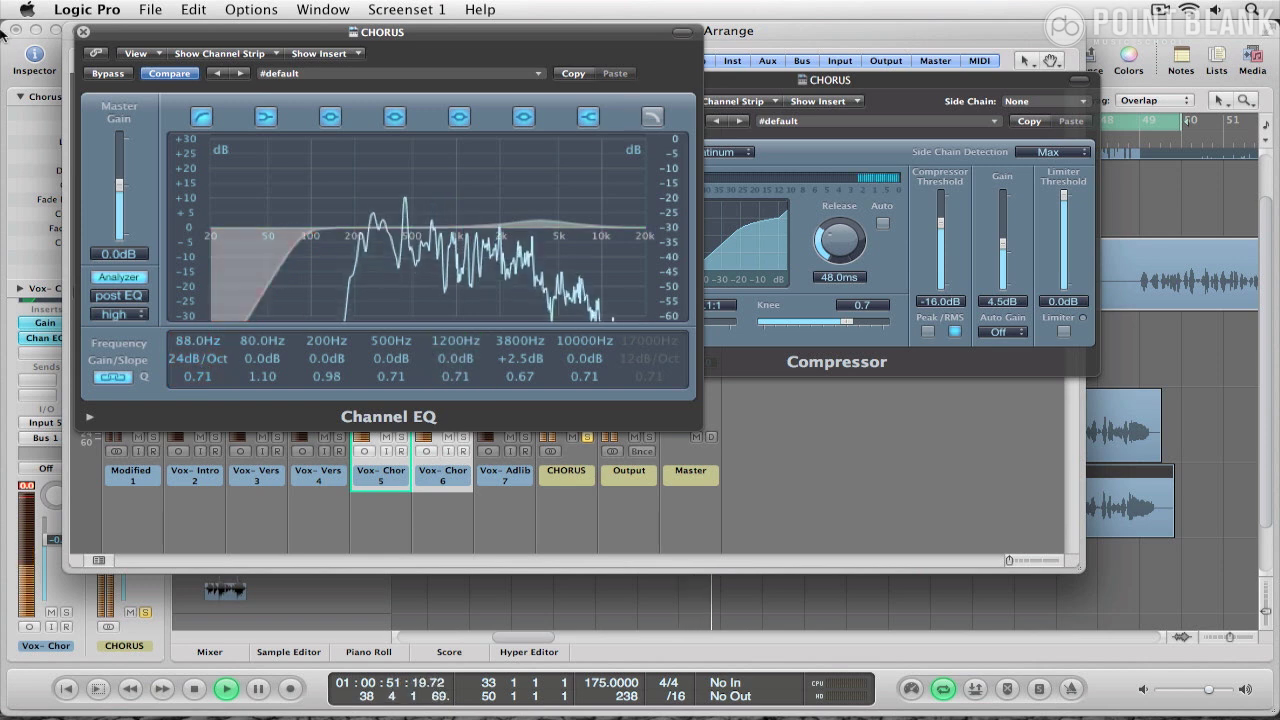
click(82, 33)
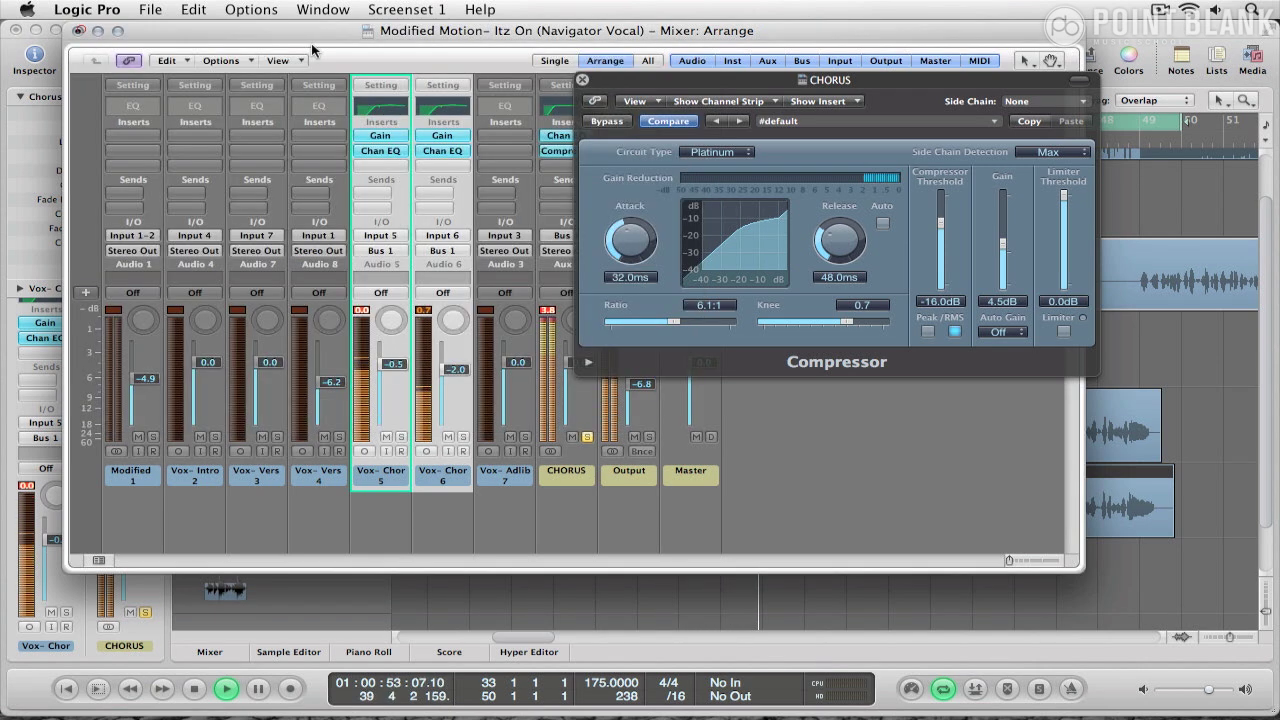
click(583, 77)
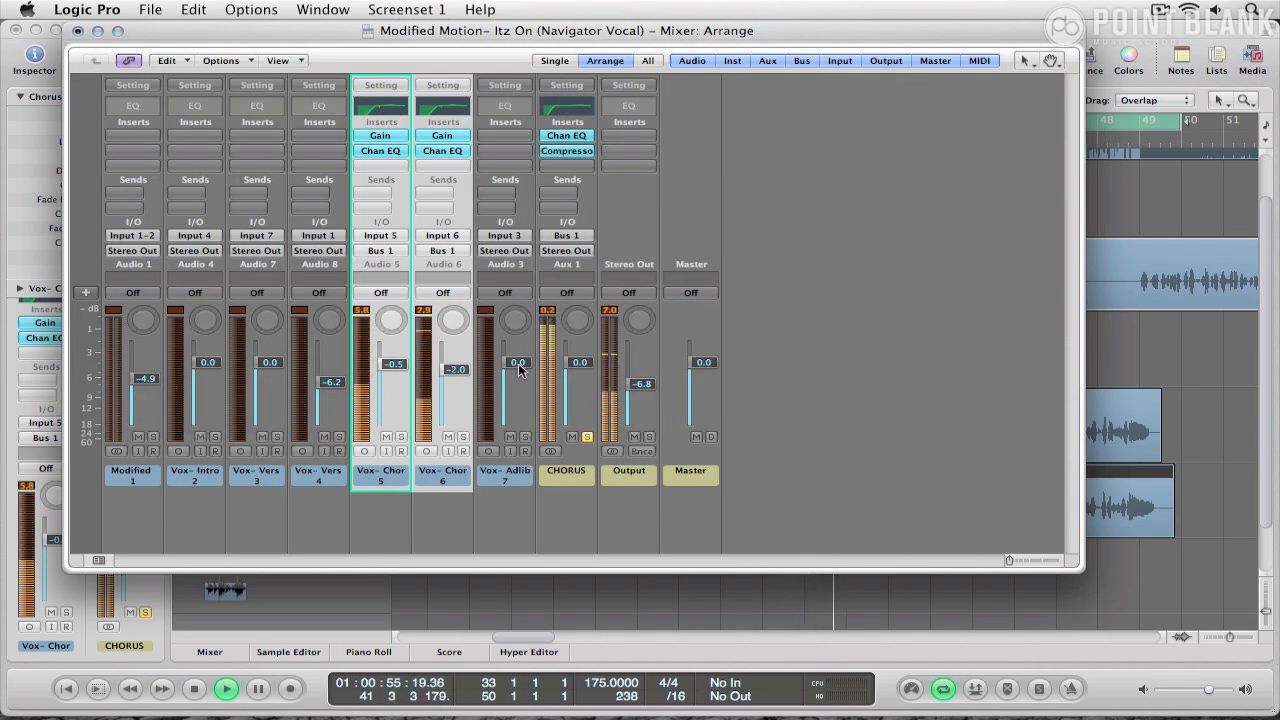
Step: Reset the peak readouts and lower the CHORUS compressor's make-up gain to 1.0 dB
click(549, 310)
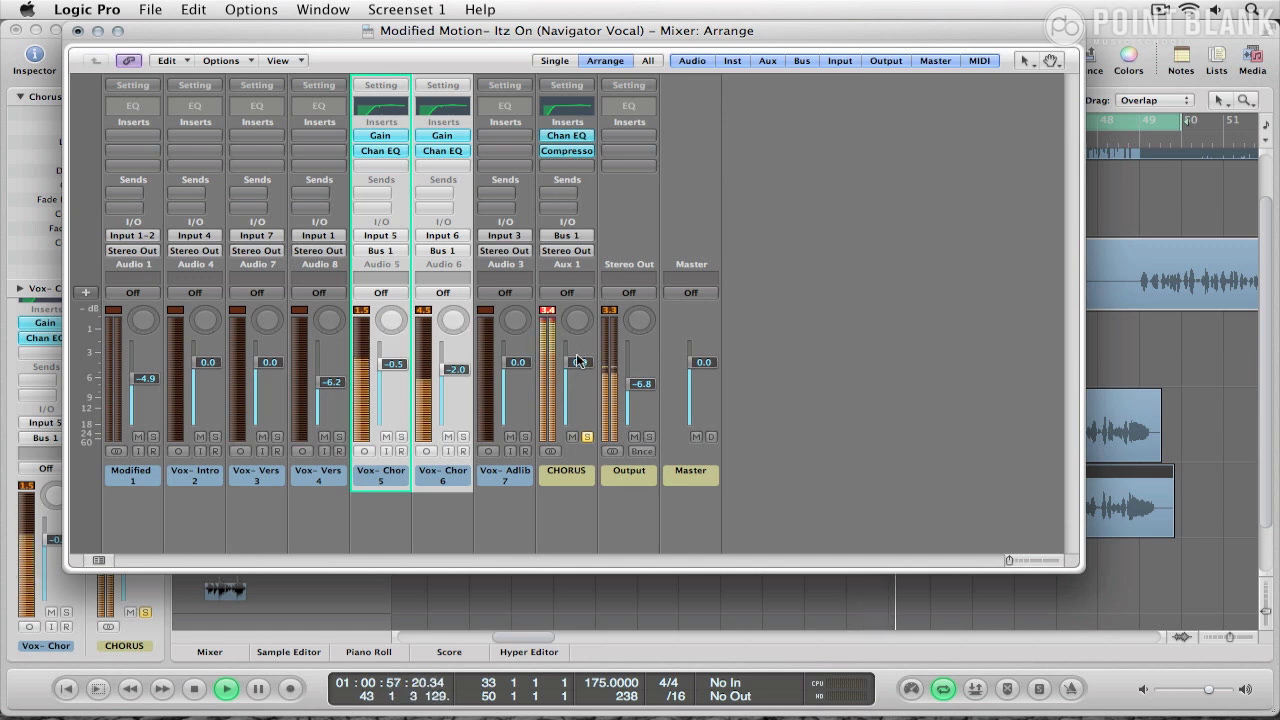
click(567, 151)
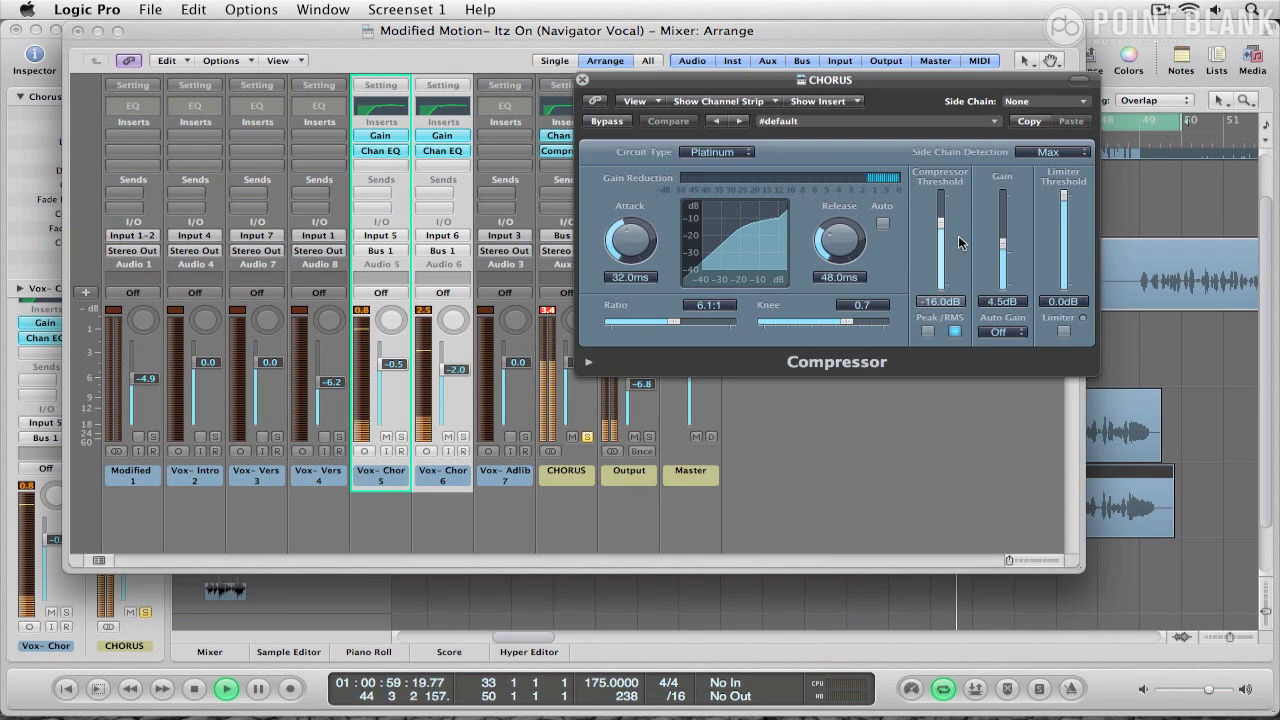
drag(1000, 243, 998, 249)
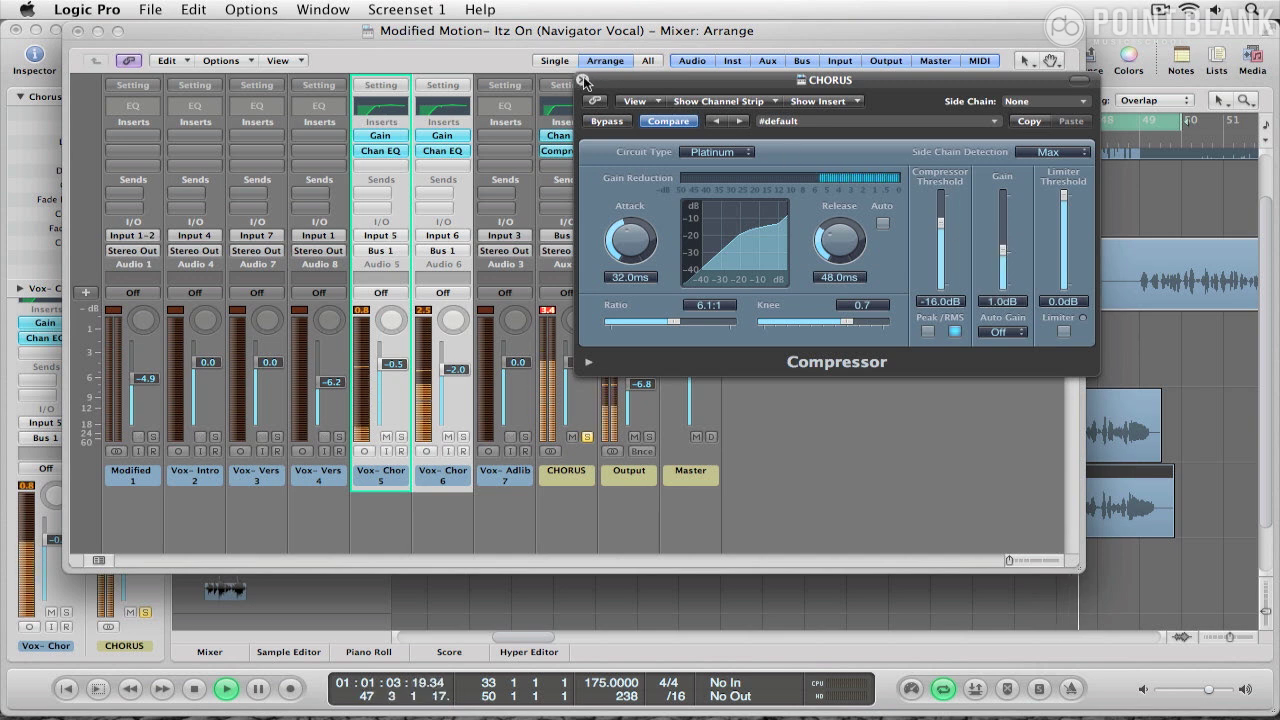
click(583, 80)
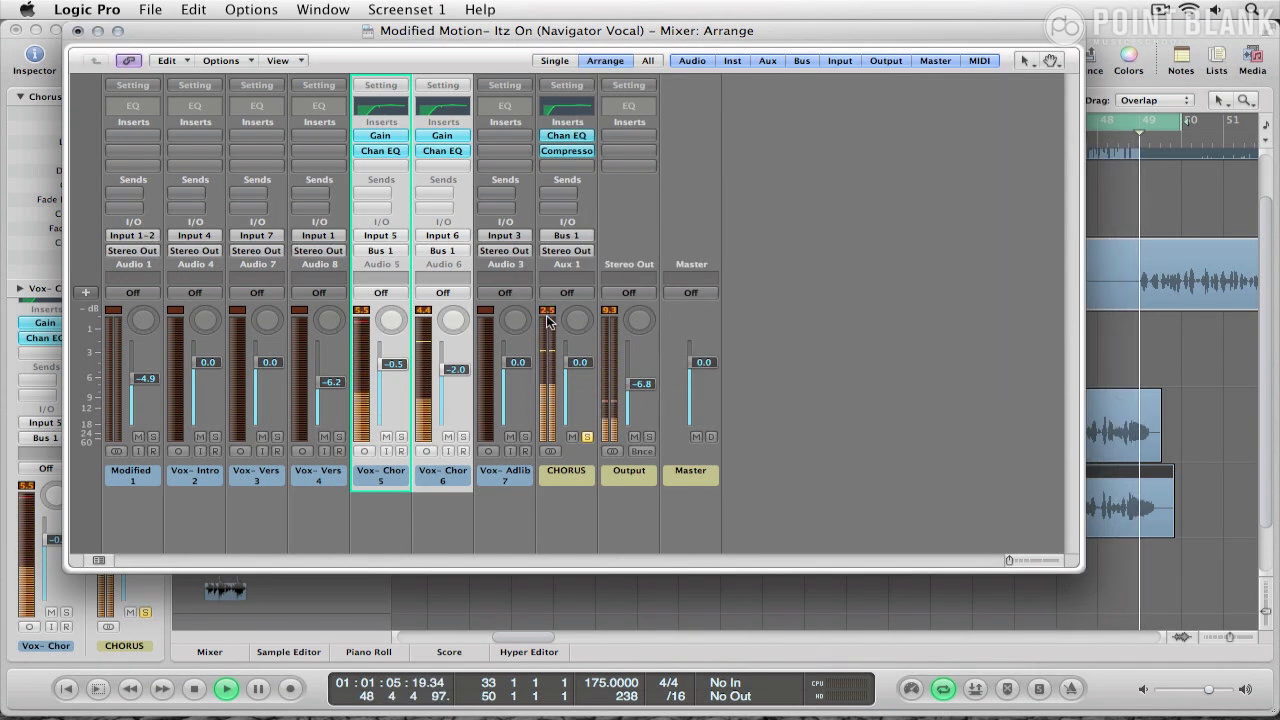
Step: Pan Vox-Chor 5 to -8 and Vox-Chor 6 to +8
click(583, 366)
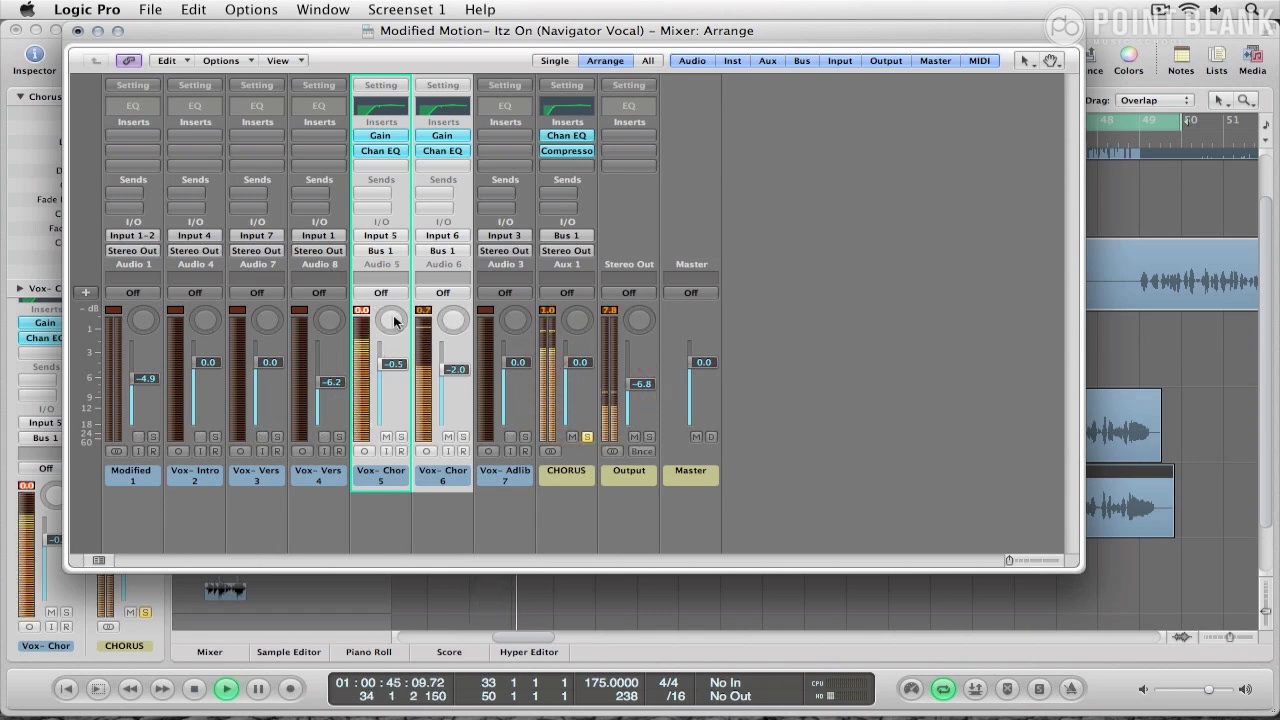
click(394, 321)
drag(394, 321, 458, 305)
click(434, 514)
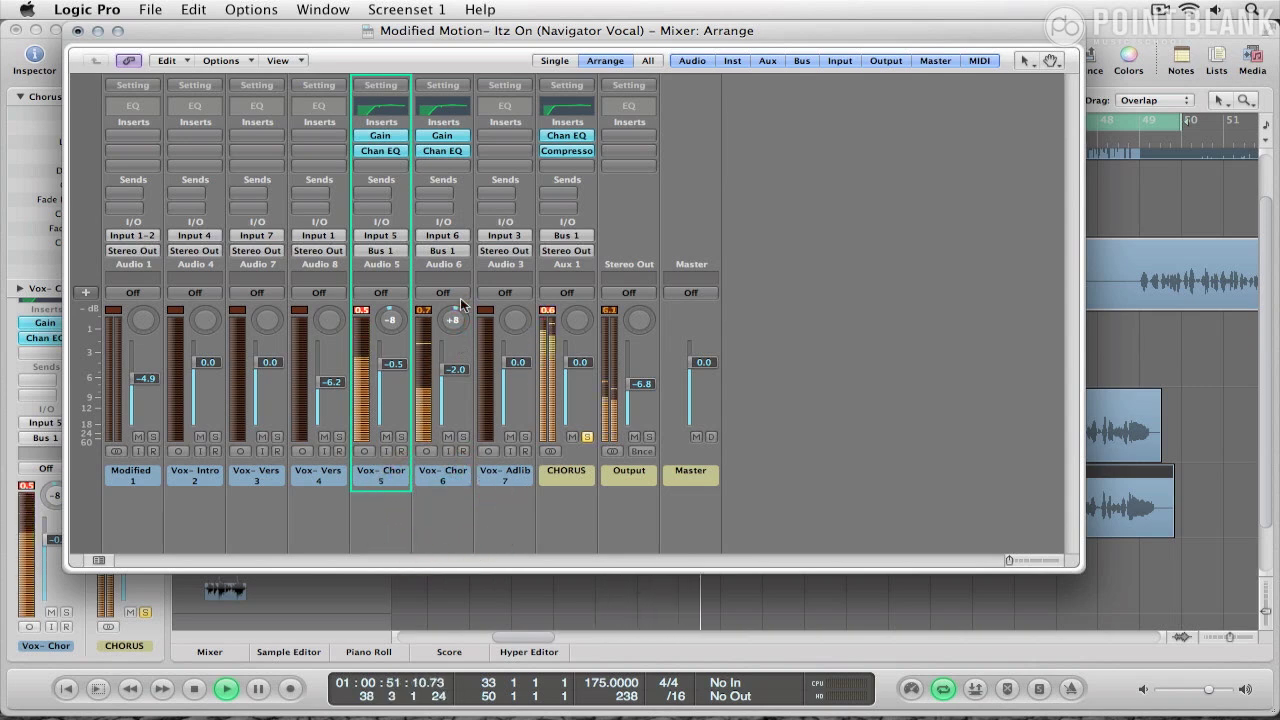
Step: Bring the two Vox-Chor doubles' faders down to -1.2 and -3.2 dB
alt+click(389, 376)
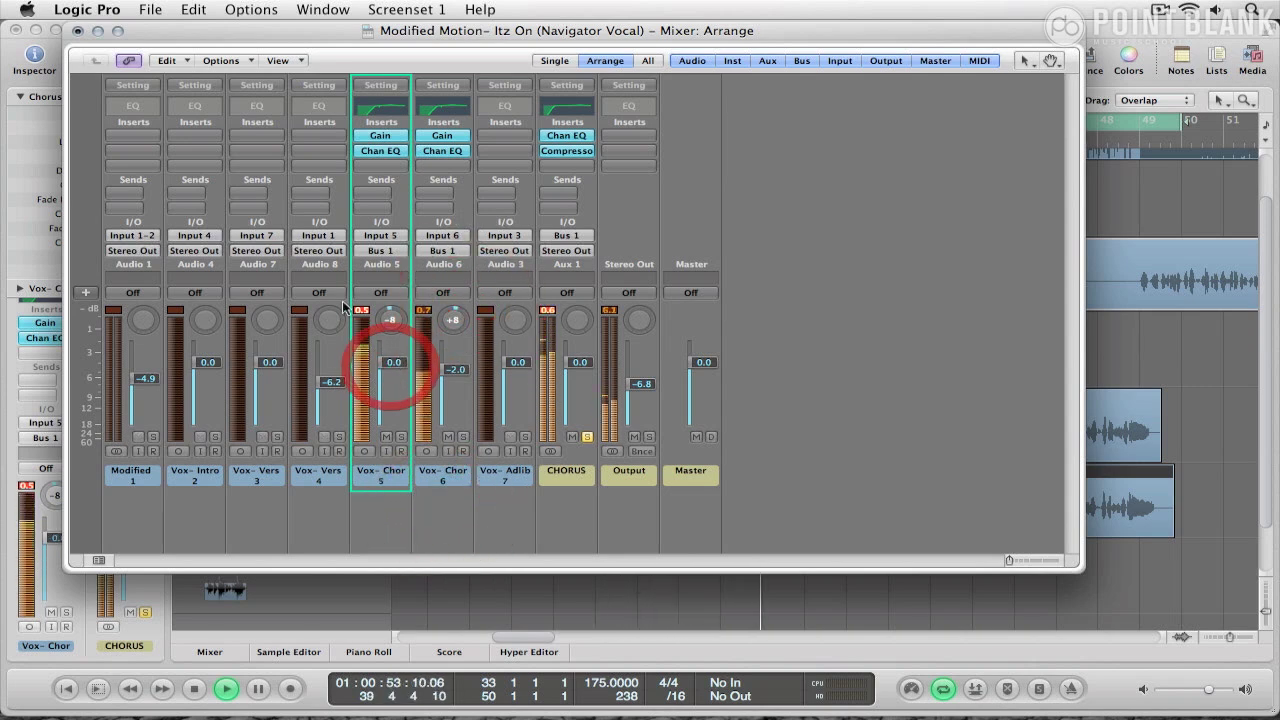
click(360, 310)
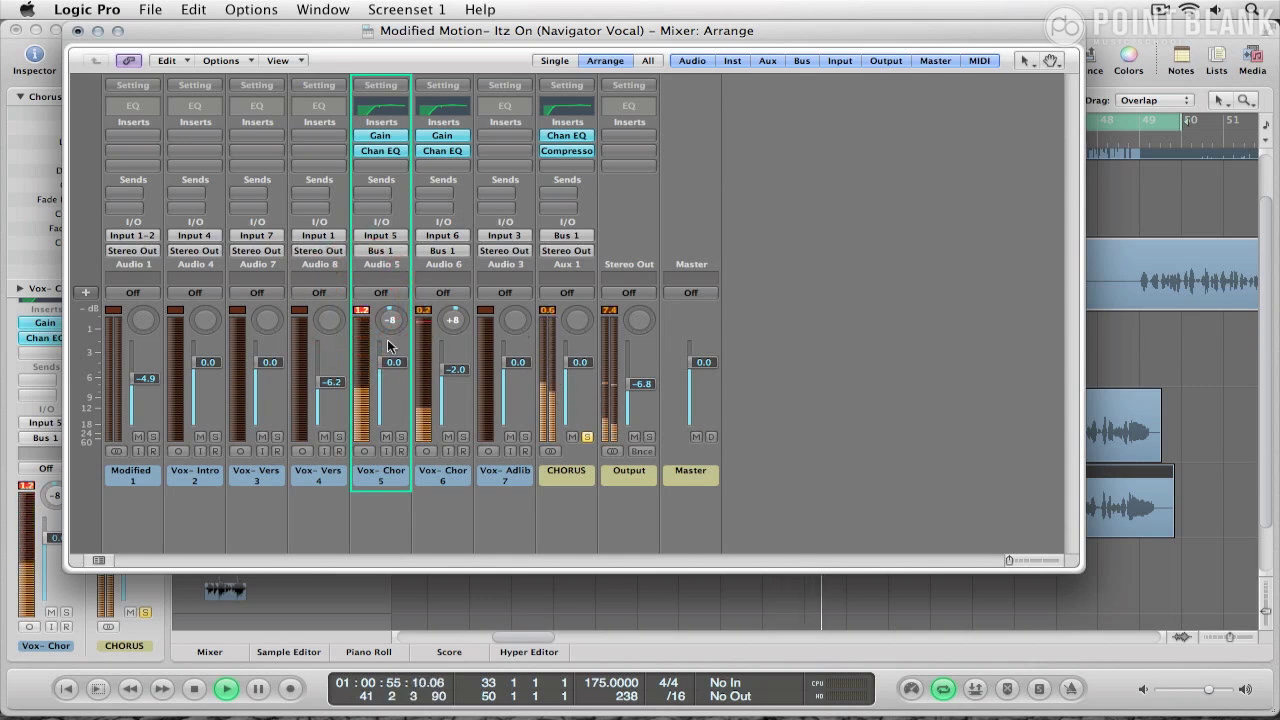
click(365, 314)
shift+click(447, 462)
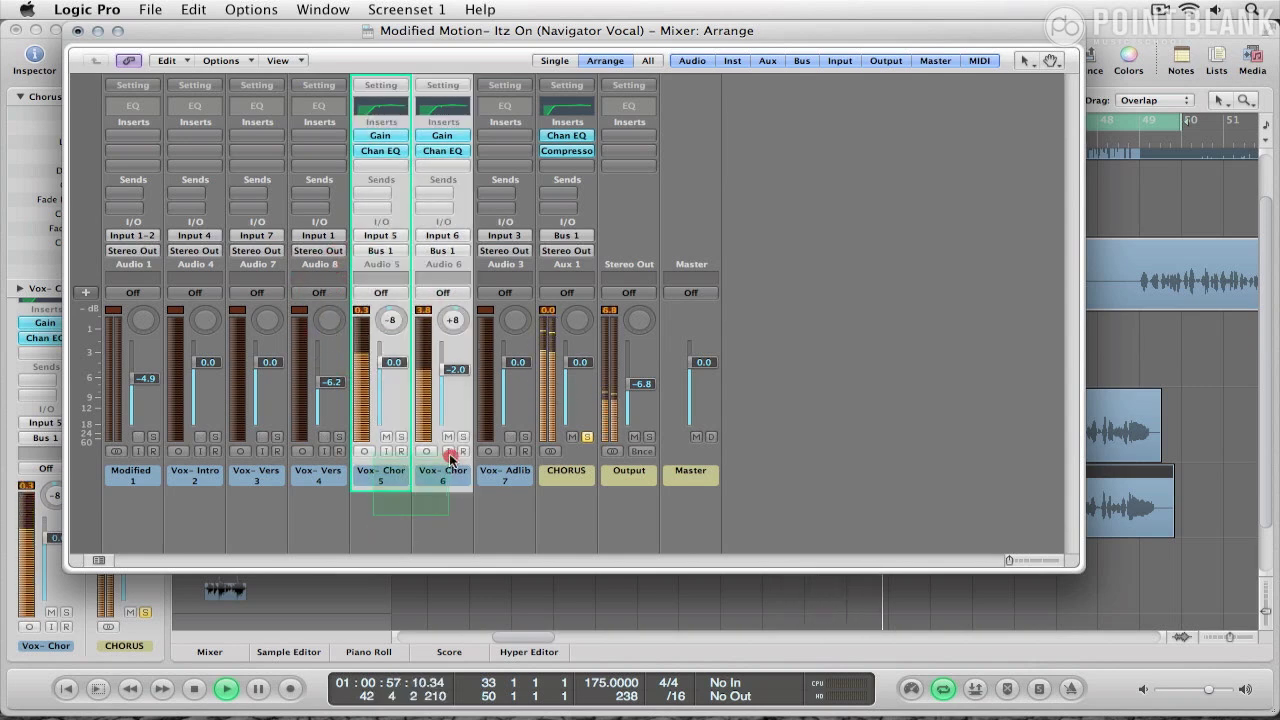
drag(380, 364, 392, 385)
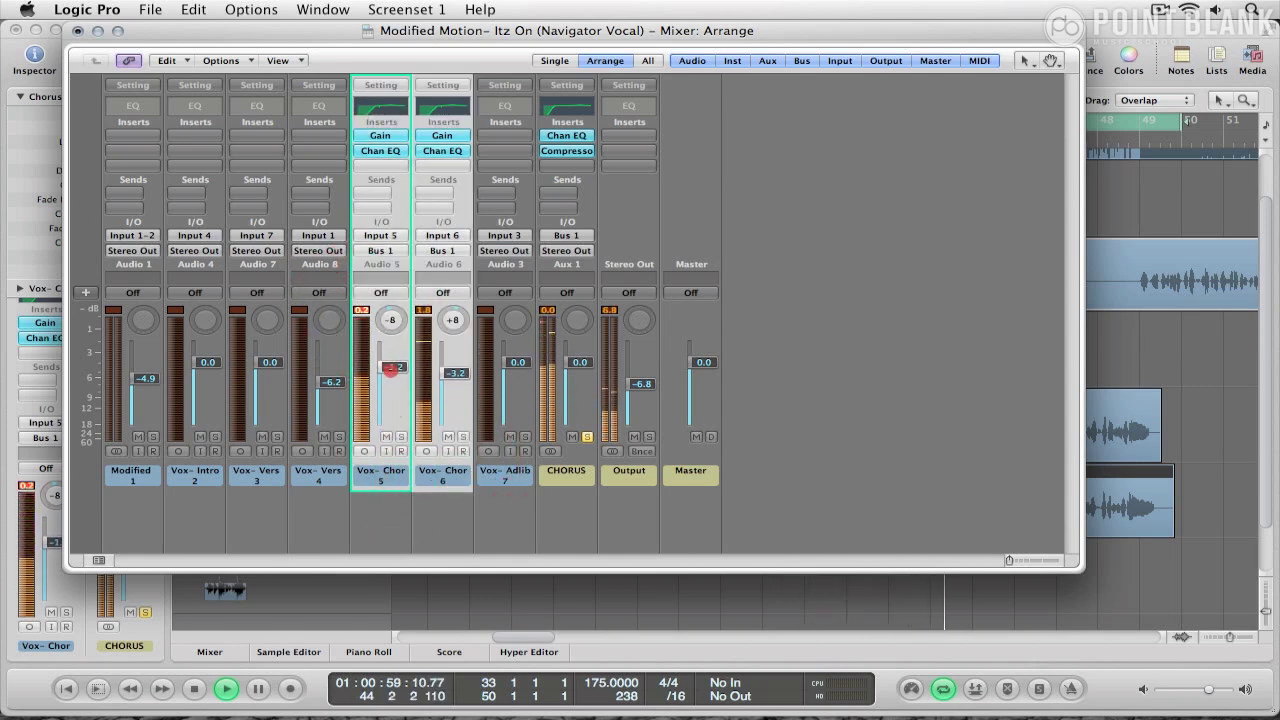
click(364, 314)
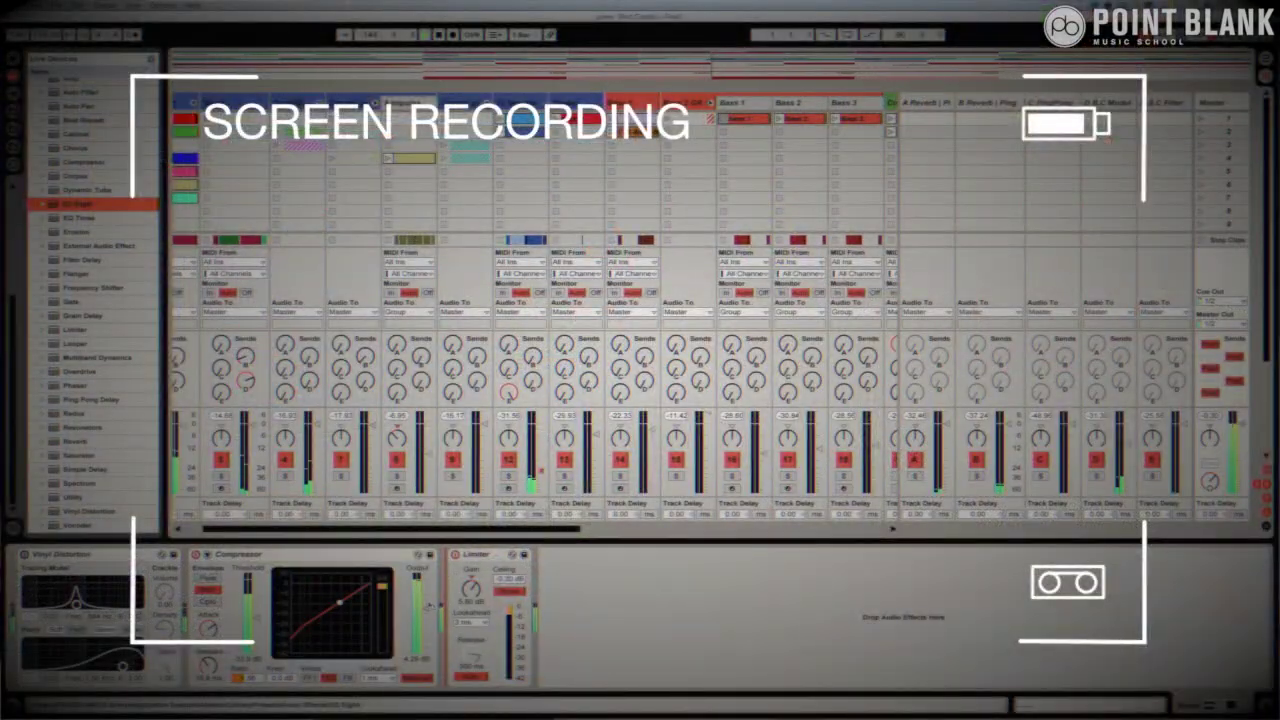
Step: Add EQ Eight to the device chain and dip its second band by about 3 dB
key(Return)
drag(630, 614, 599, 574)
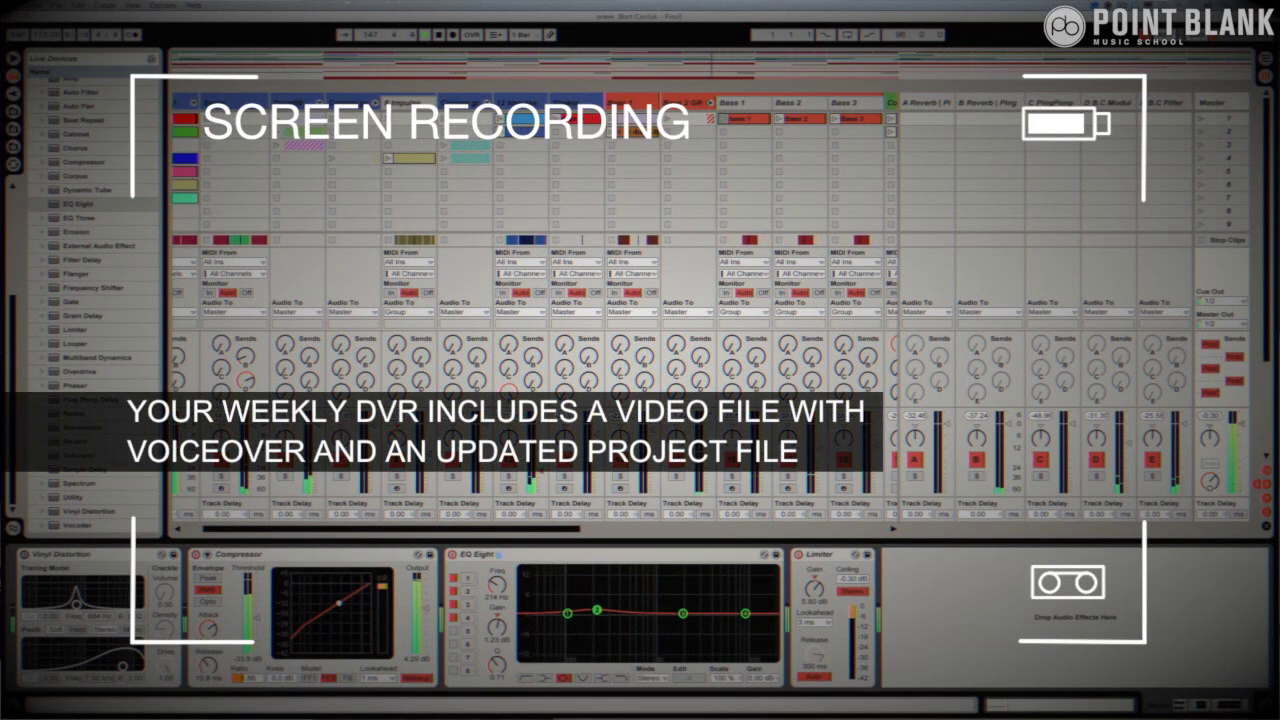